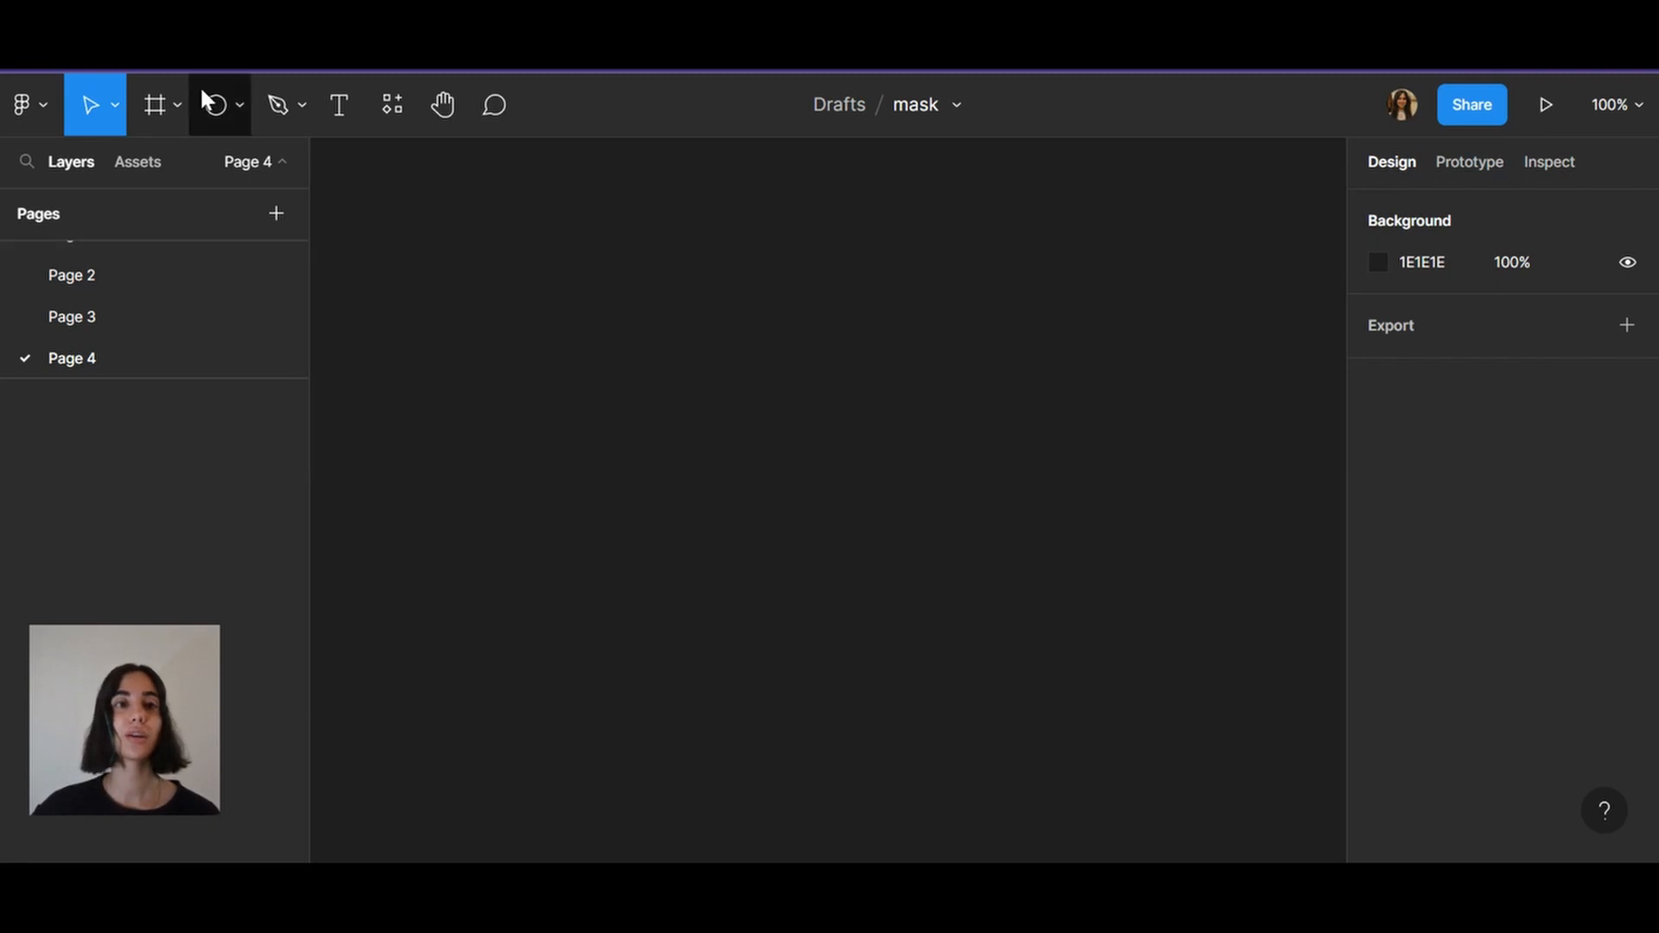
Draw a landscape frame about 525 × 283 on the empty canvas and move it slightly up
{"action": "left_click", "coordinate": [179, 105]}
{"action": "left_click", "coordinate": [147, 167]}
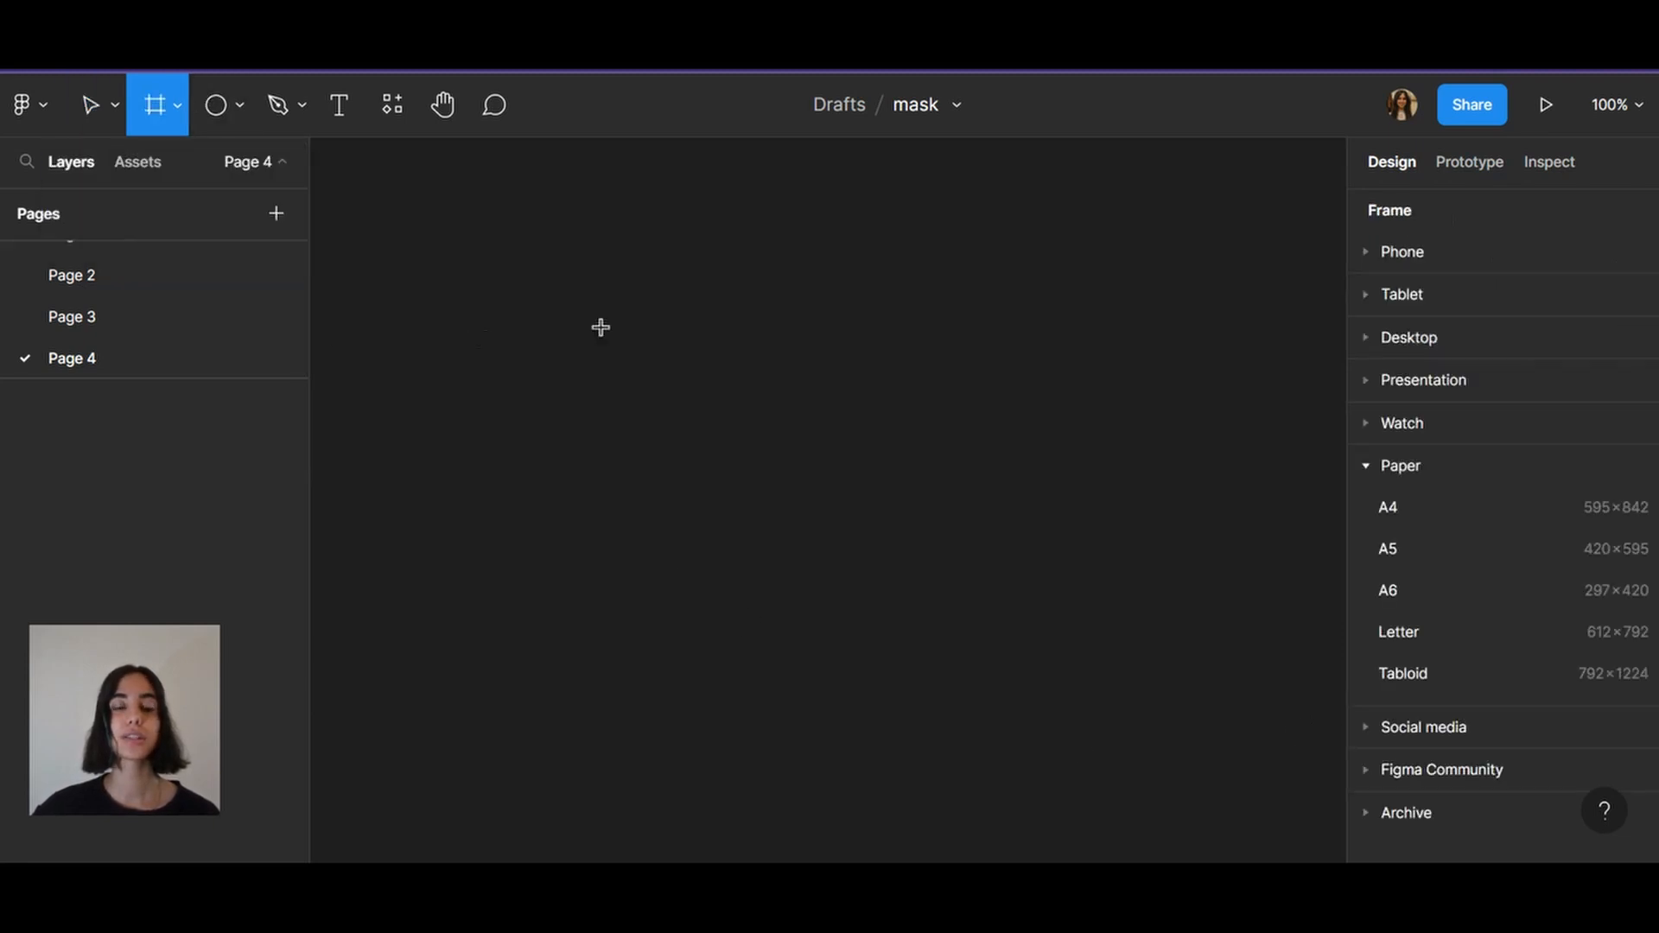
{"action": "left_click_drag", "start_coordinate": [498, 298], "coordinate": [1179, 663]}
{"action": "left_click_drag", "start_coordinate": [889, 536], "coordinate": [889, 490]}
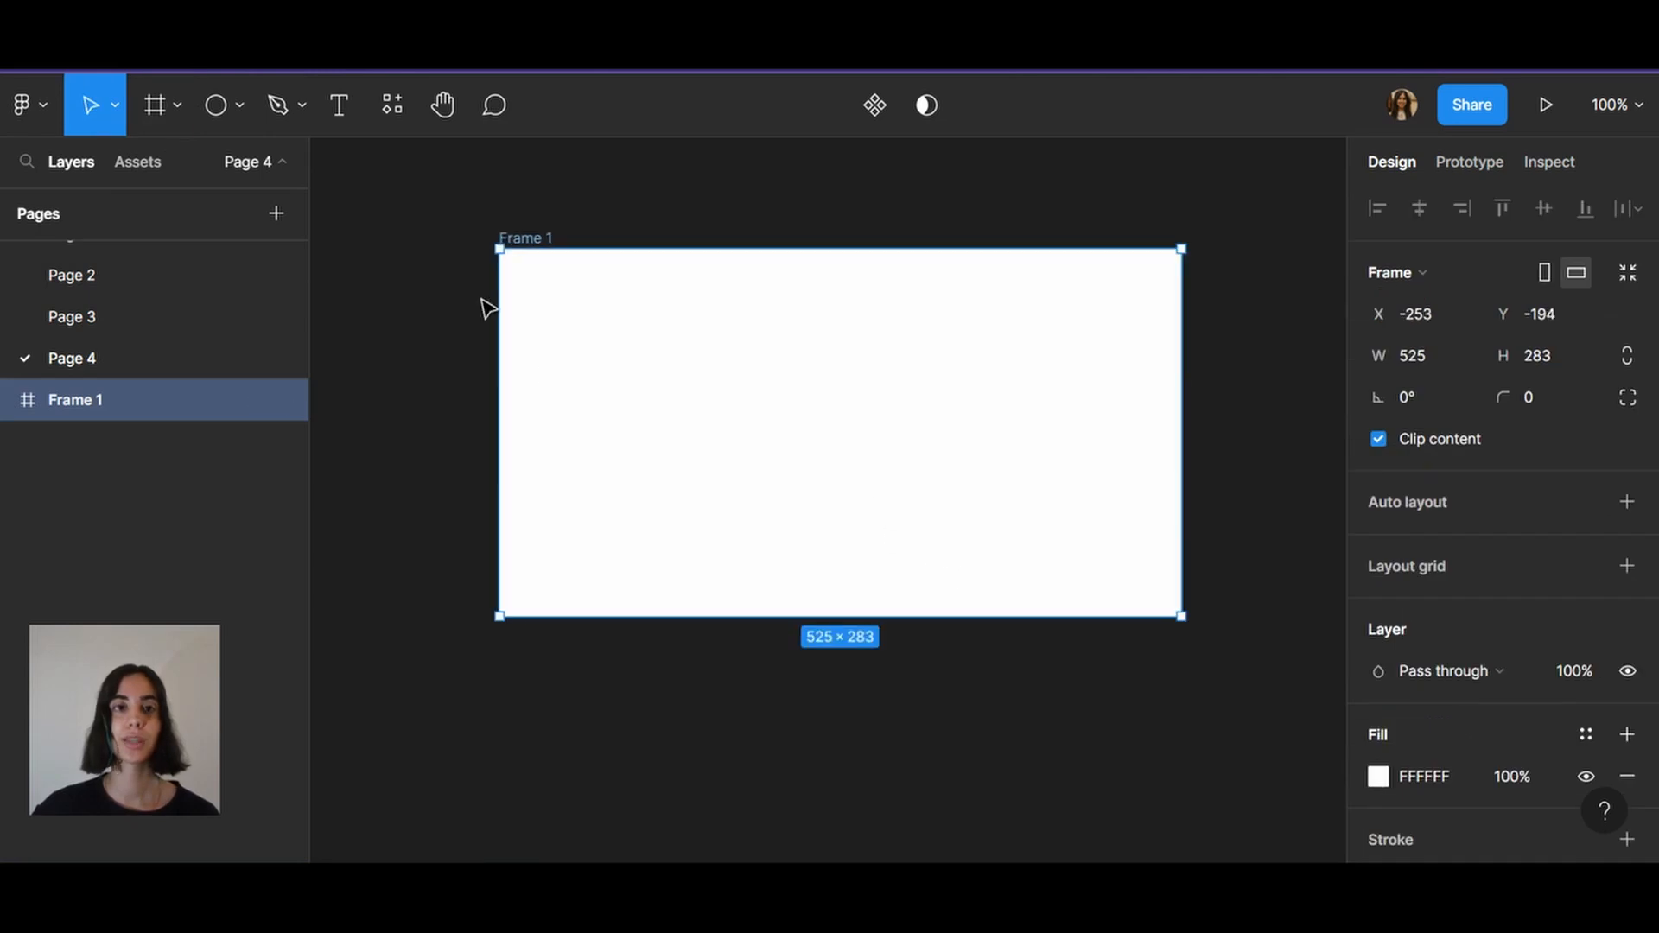
Draw a rectangle about 200 × 58 inside the frame and move it to the frame's centre
{"action": "left_click", "coordinate": [235, 107]}
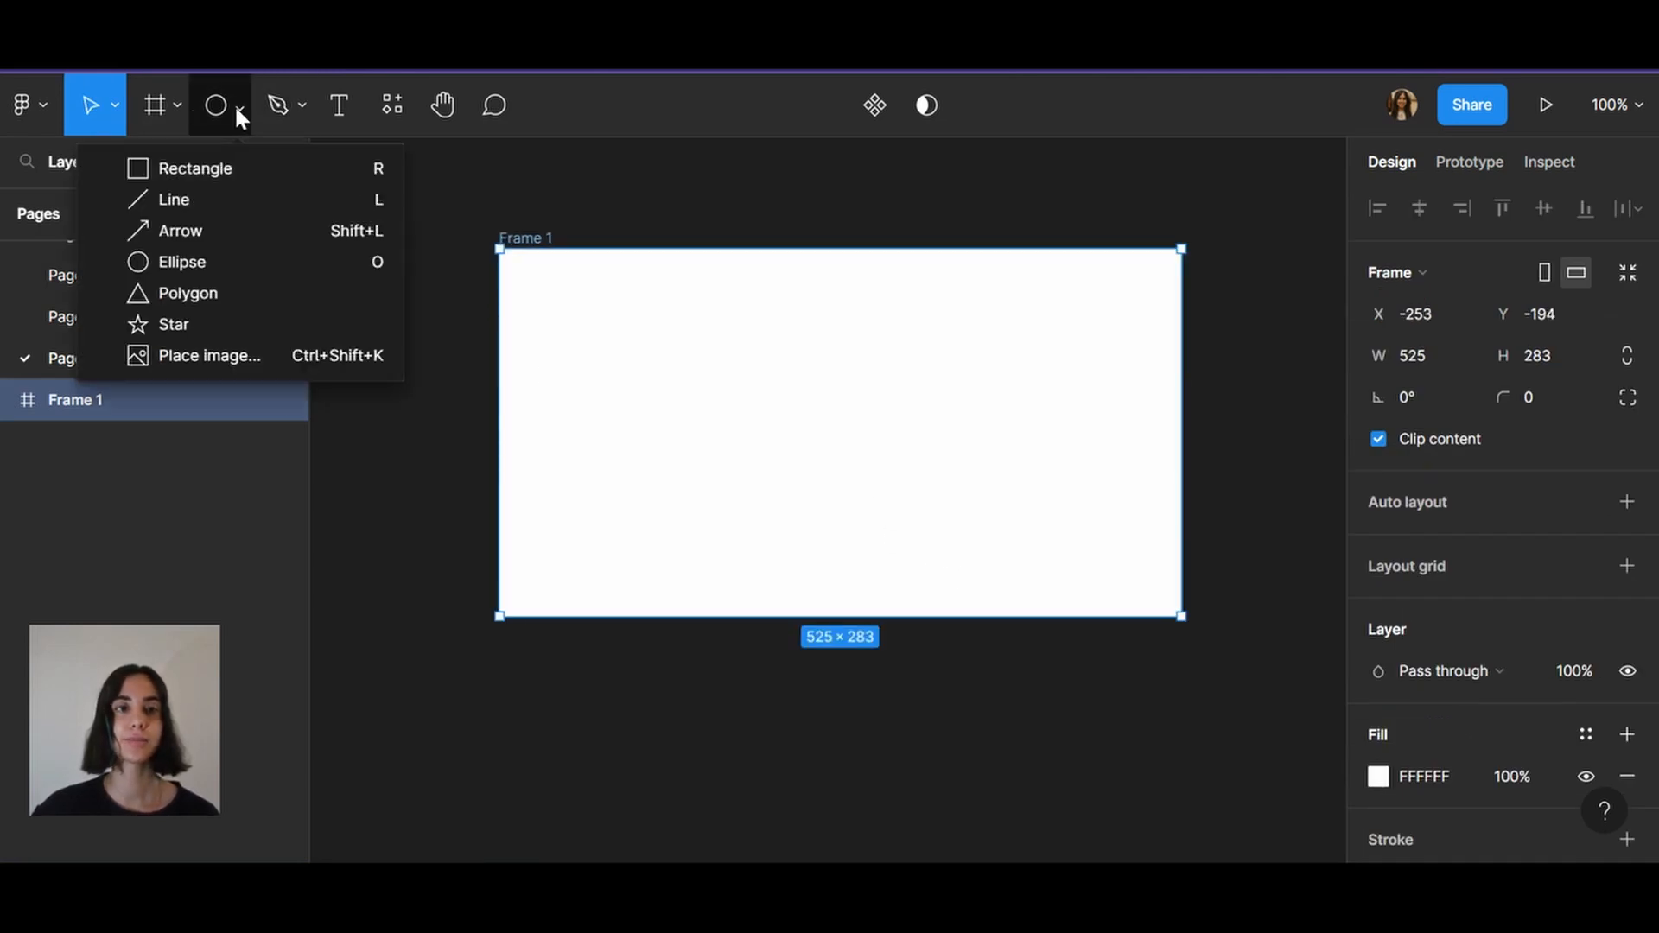
{"action": "left_click", "coordinate": [200, 169]}
{"action": "mouse_move", "coordinate": [679, 374]}
{"action": "left_mouse_down"}
{"action": "mouse_move", "coordinate": [788, 434]}
{"action": "mouse_move", "coordinate": [952, 423]}
{"action": "mouse_move", "coordinate": [993, 437]}
{"action": "mouse_move", "coordinate": [940, 449]}
{"action": "left_mouse_up"}
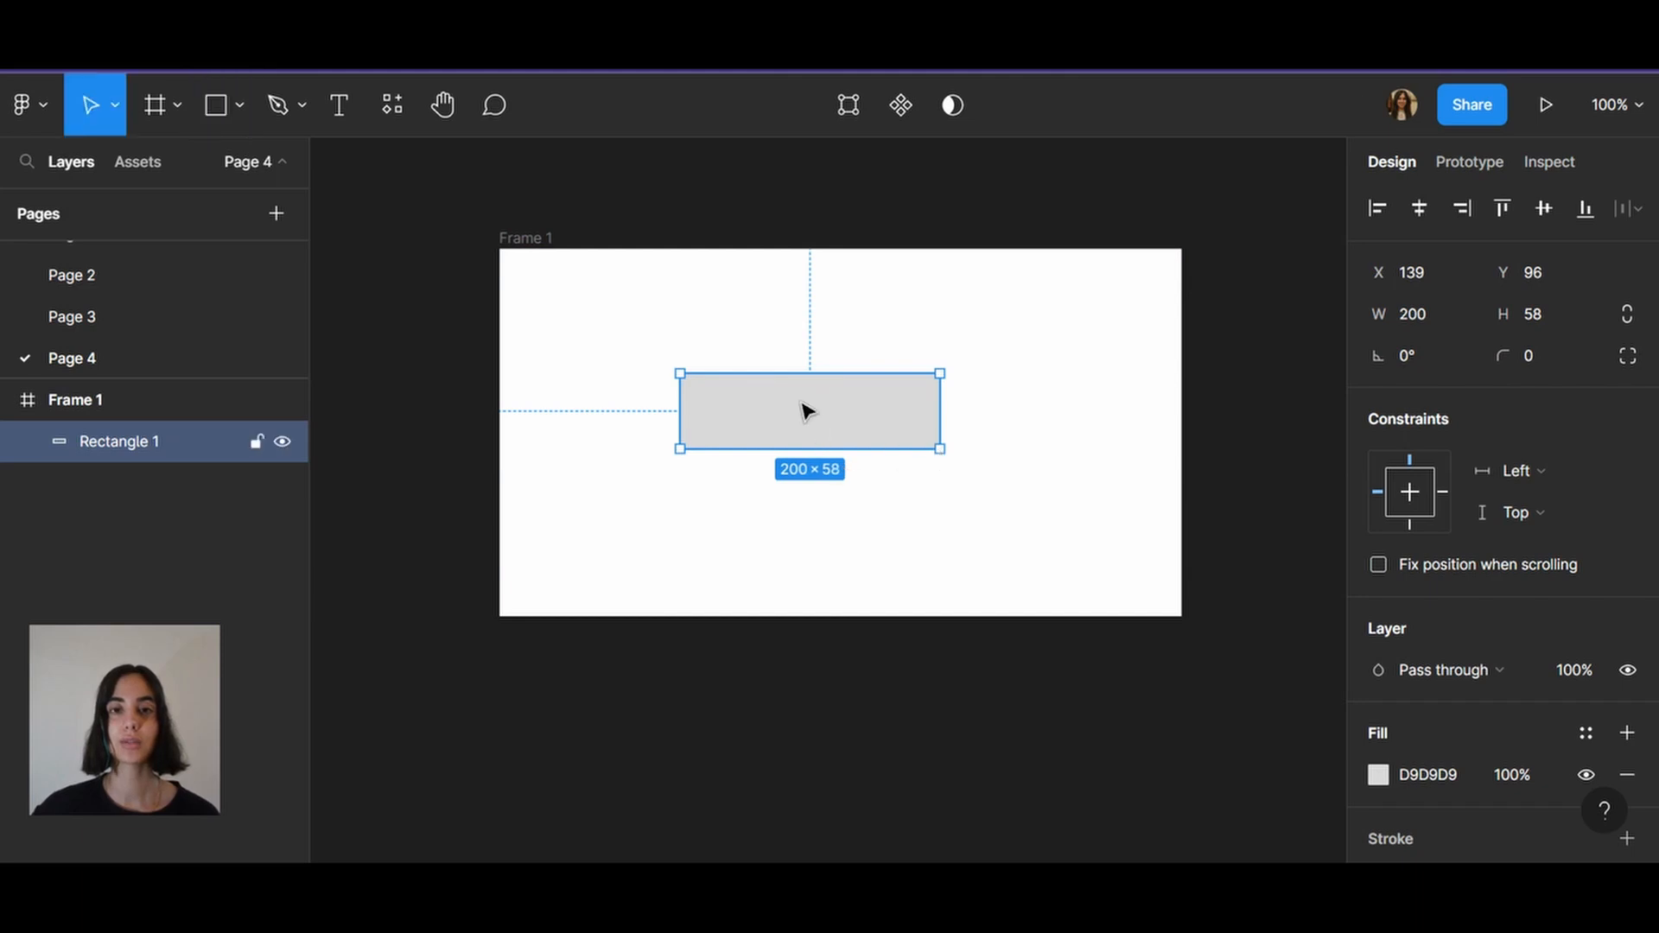
{"action": "left_click_drag", "start_coordinate": [808, 411], "coordinate": [834, 427]}
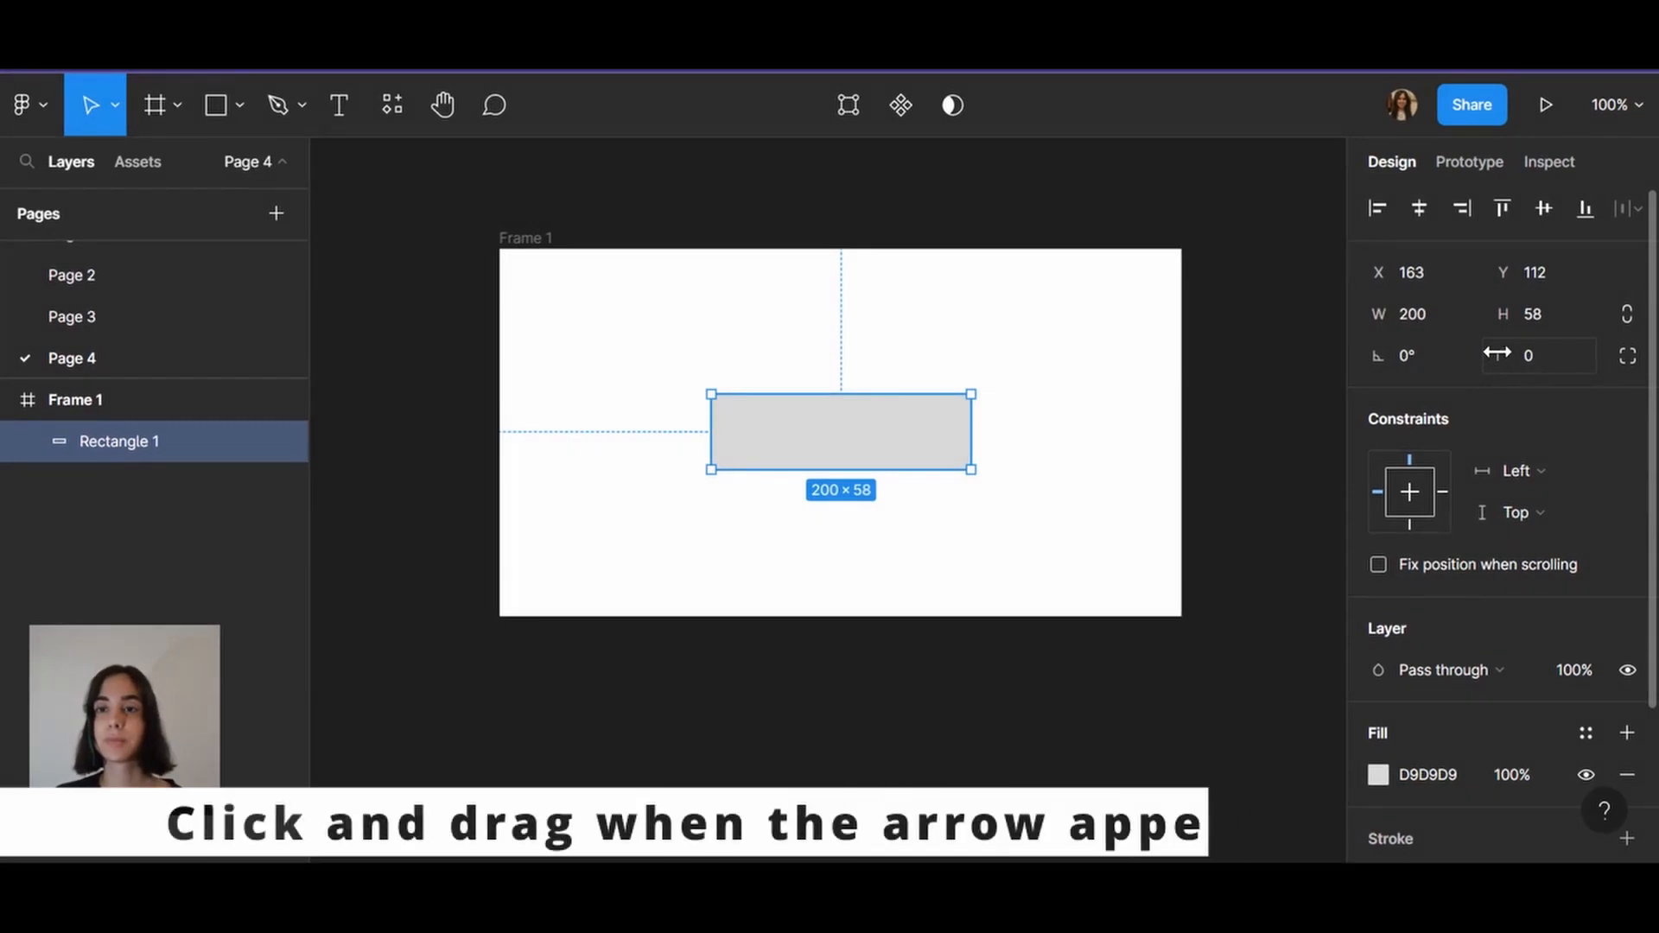
Round the rectangle's corners to a radius of 153 and narrow it to a width of about 167 around its centre
{"action": "left_click_drag", "start_coordinate": [1337, 469], "coordinate": [1380, 469]}
{"action": "left_click_drag", "start_coordinate": [1517, 355], "coordinate": [739, 329]}
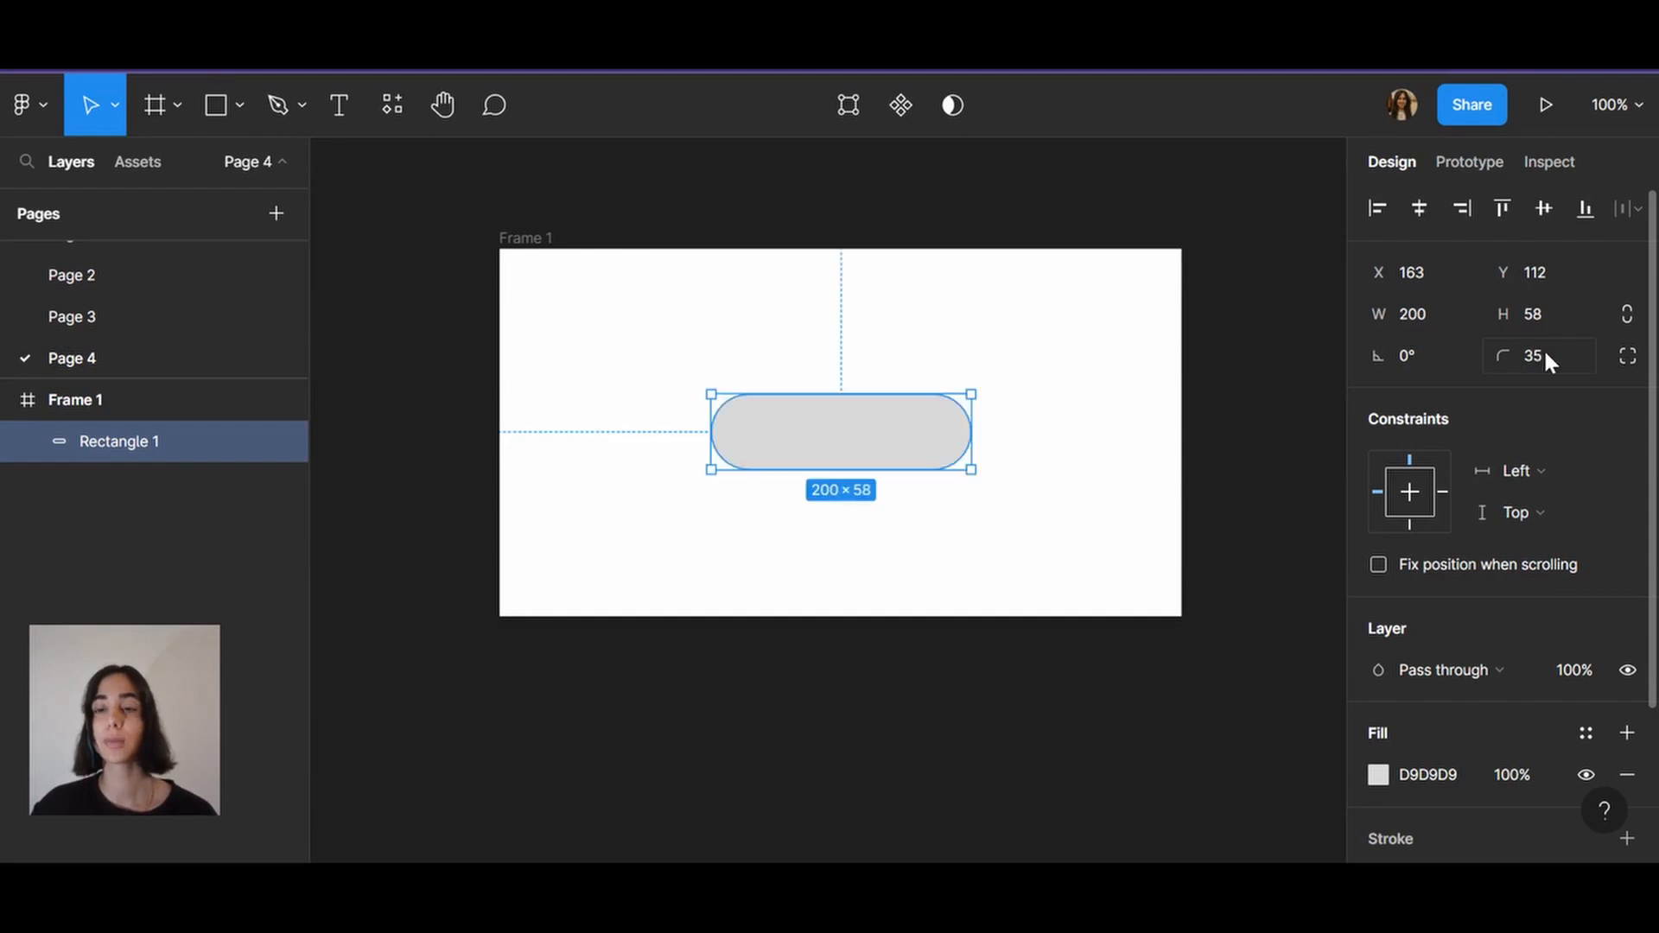
{"action": "left_click_drag", "start_coordinate": [1521, 358], "coordinate": [1445, 444]}
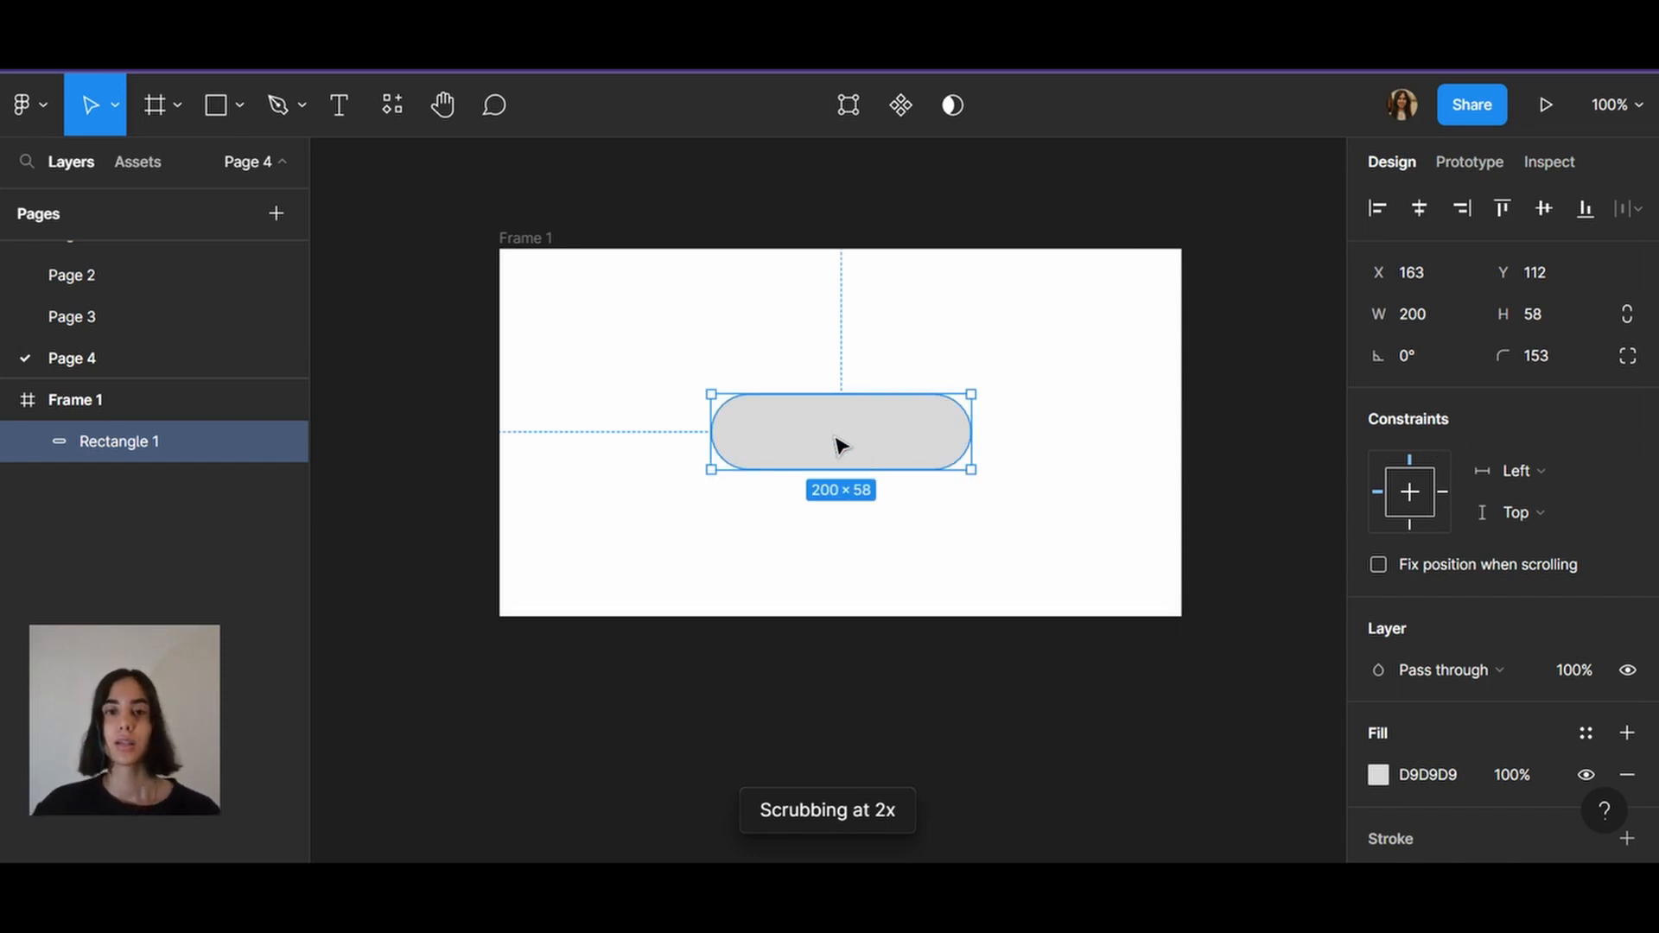
{"action": "left_click_drag", "start_coordinate": [974, 430], "coordinate": [869, 442]}
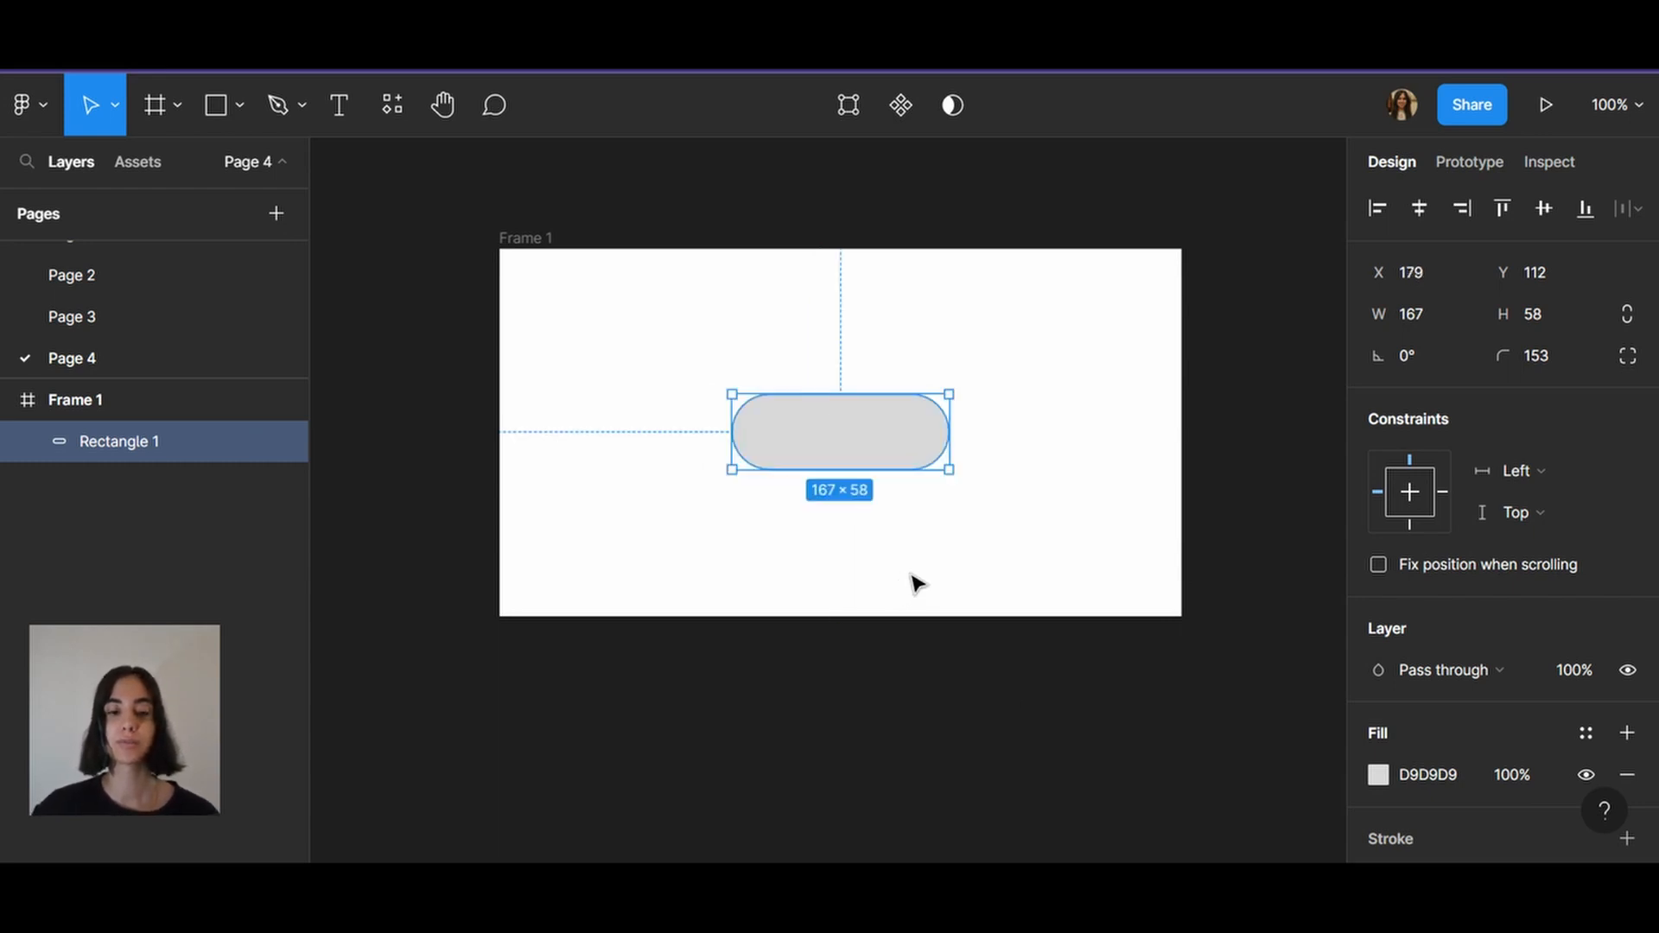
Draw a circle about 44 × 44 inside the right end of the pill shape
{"action": "scroll", "coordinate": [947, 575], "scroll_direction": "up", "scroll_amount": 1, "text": "ctrl"}
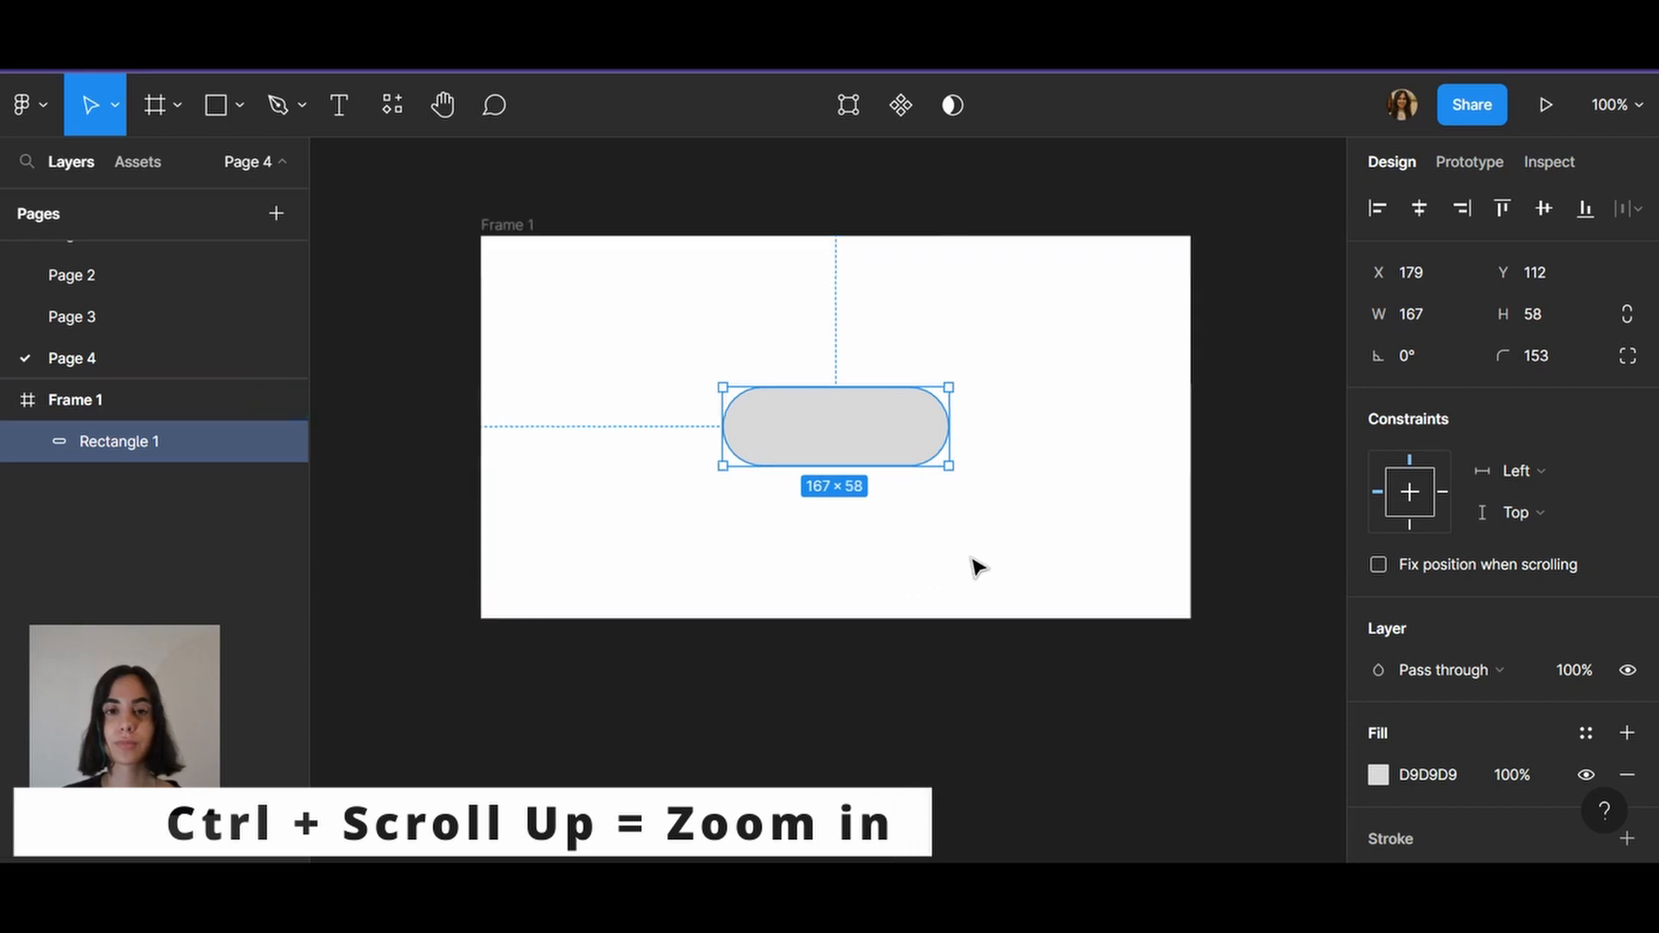
{"action": "scroll", "coordinate": [977, 567], "scroll_direction": "up", "scroll_amount": 3, "text": "ctrl"}
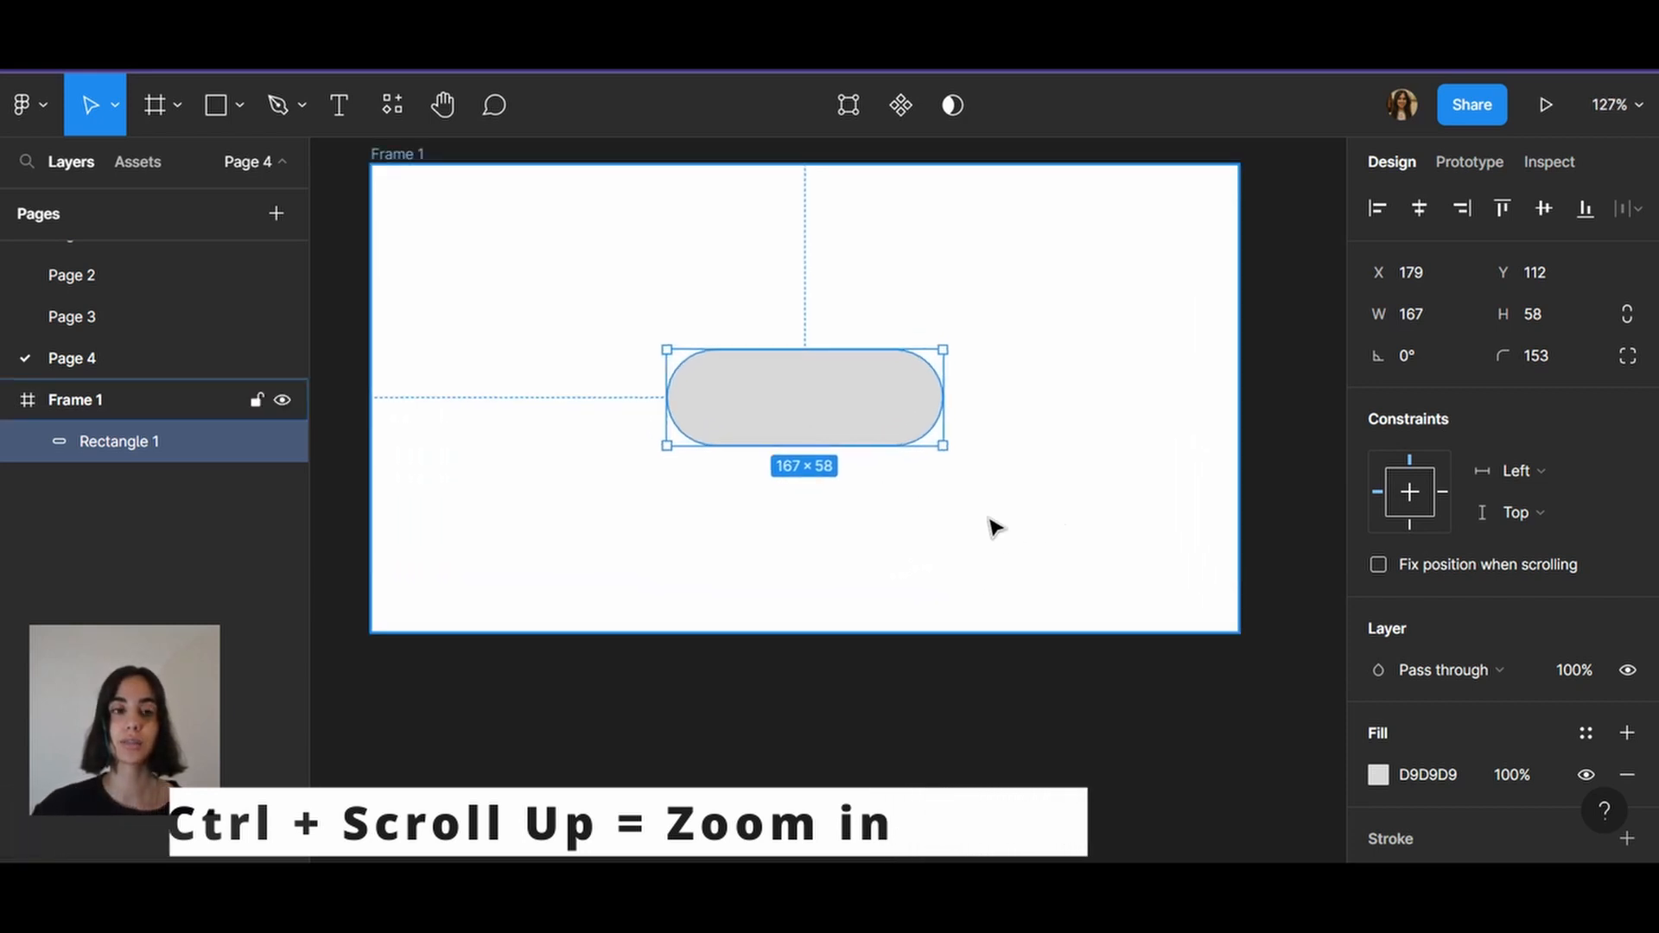
{"action": "scroll", "coordinate": [1024, 474], "scroll_direction": "up", "scroll_amount": 2, "text": "ctrl"}
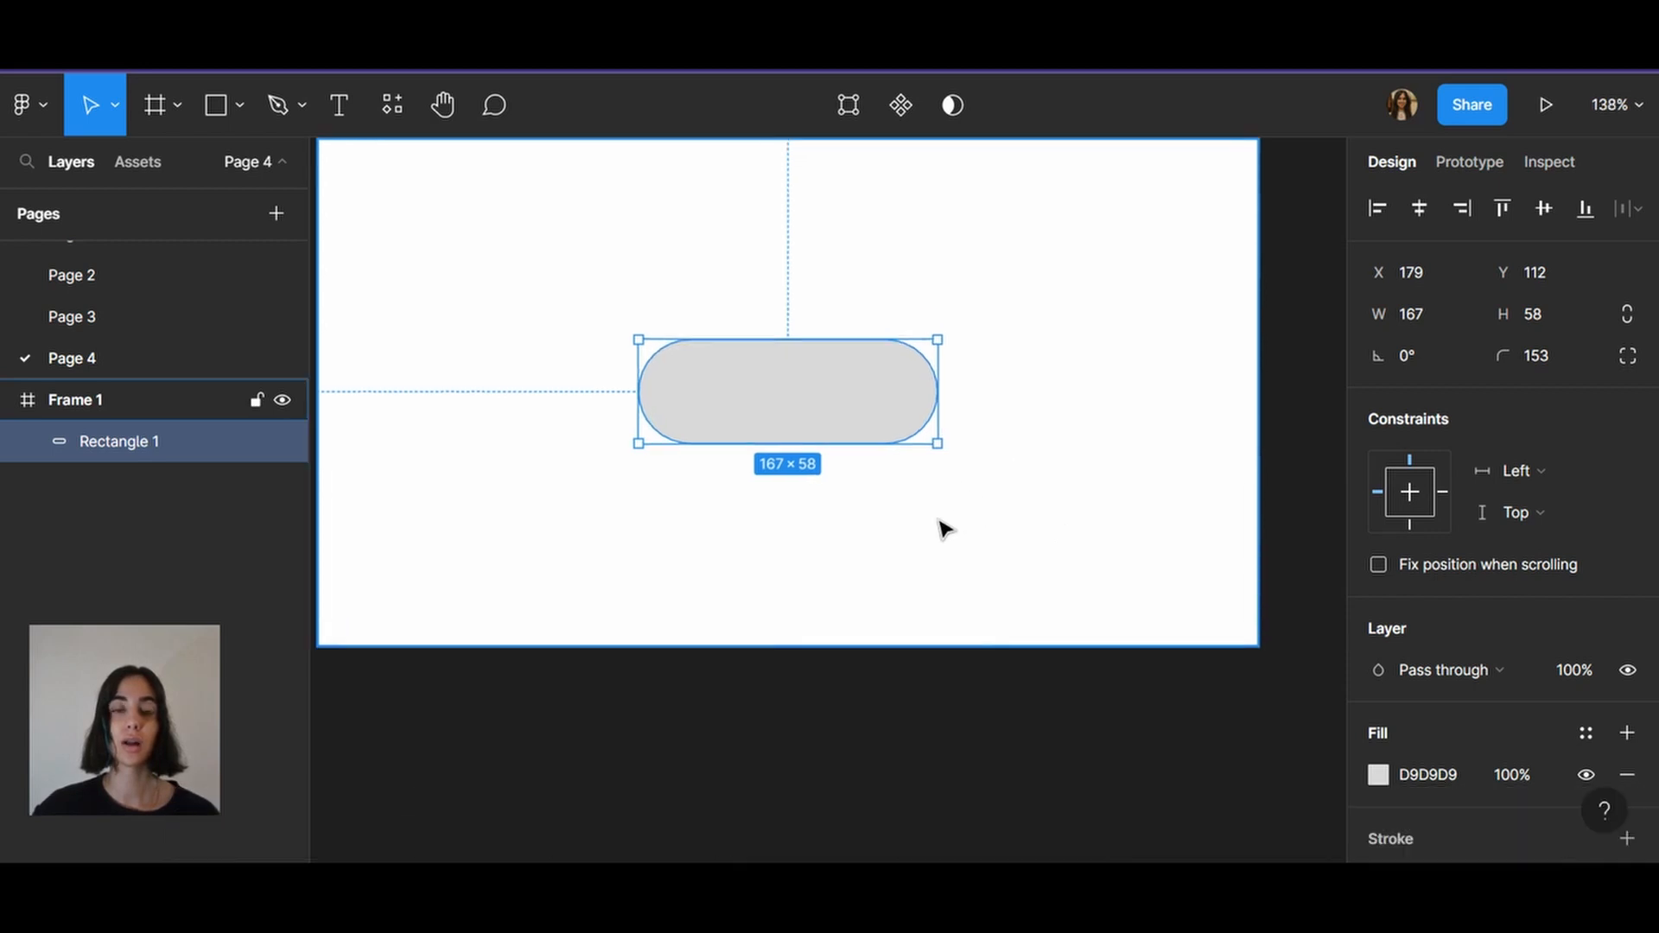
{"action": "scroll", "coordinate": [938, 528], "scroll_direction": "up", "scroll_amount": 1, "text": "ctrl"}
{"action": "key", "text": "space"}
{"action": "left_click_drag", "start_coordinate": [847, 547], "coordinate": [878, 666]}
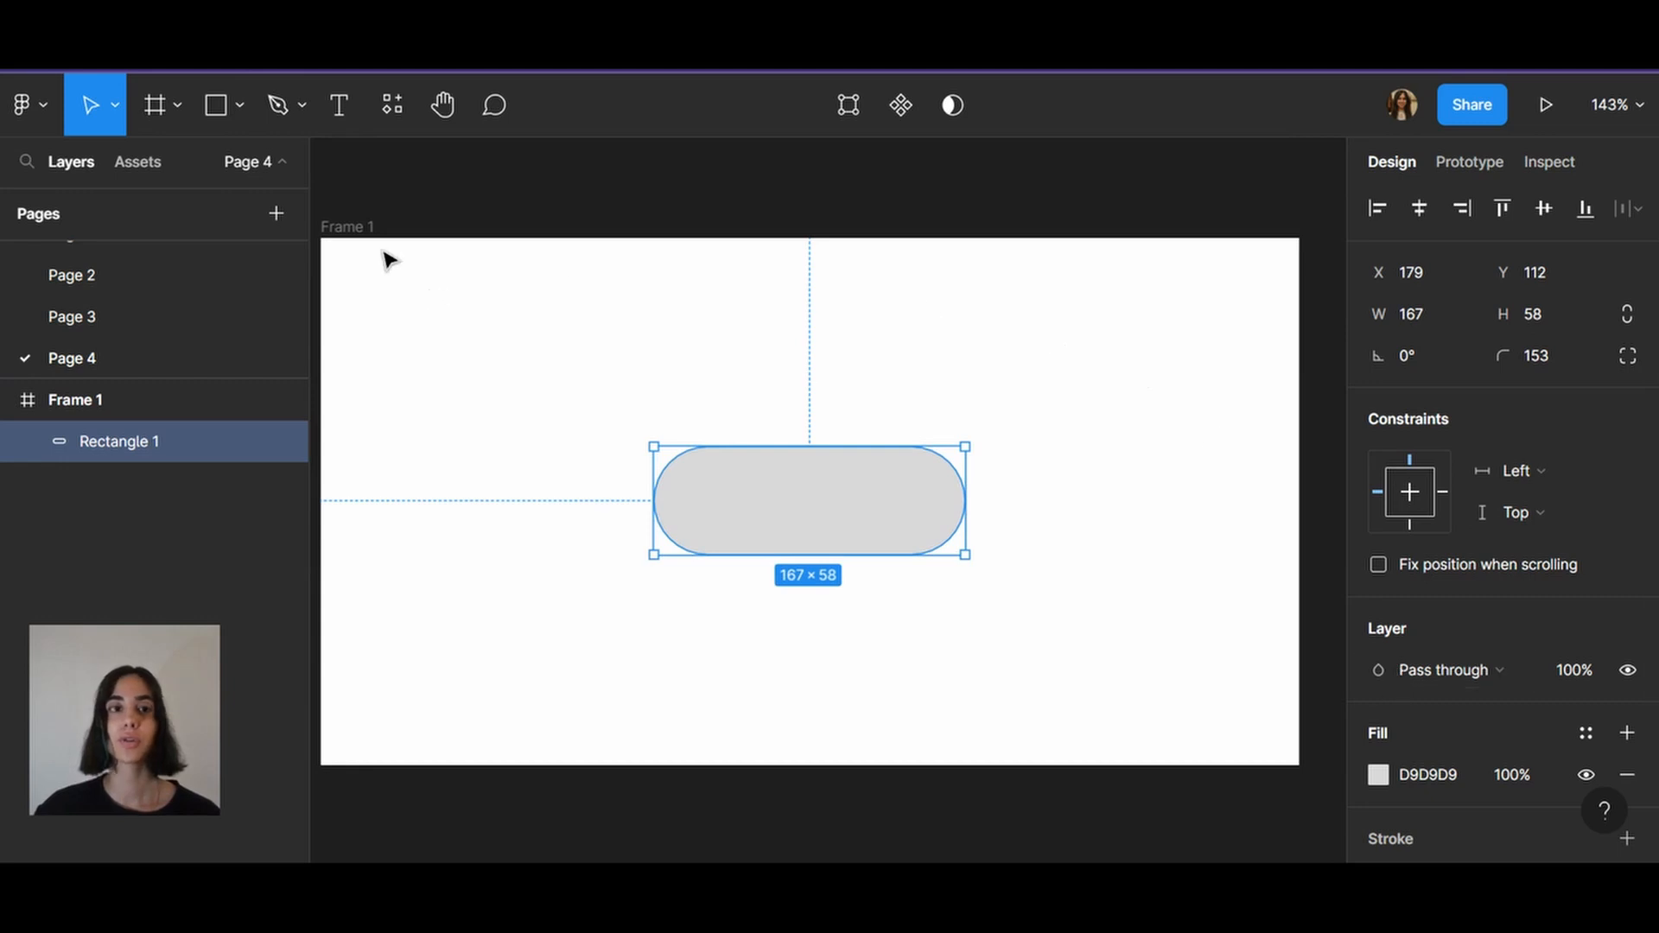
{"action": "left_click", "coordinate": [241, 122]}
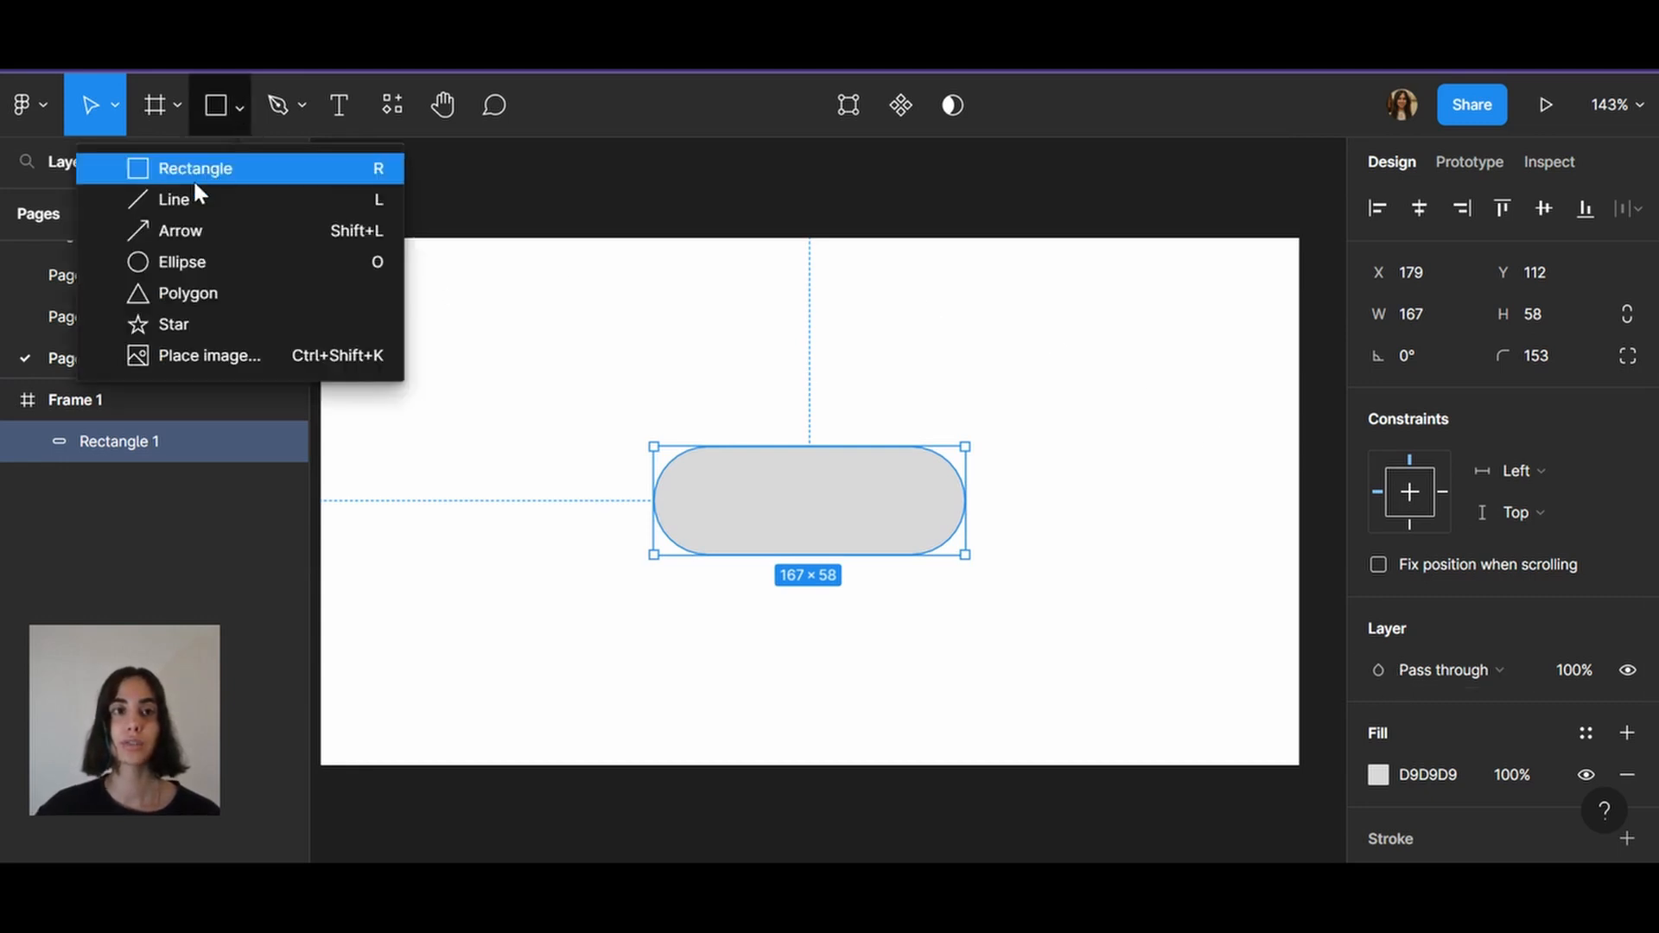
{"action": "left_click", "coordinate": [169, 269]}
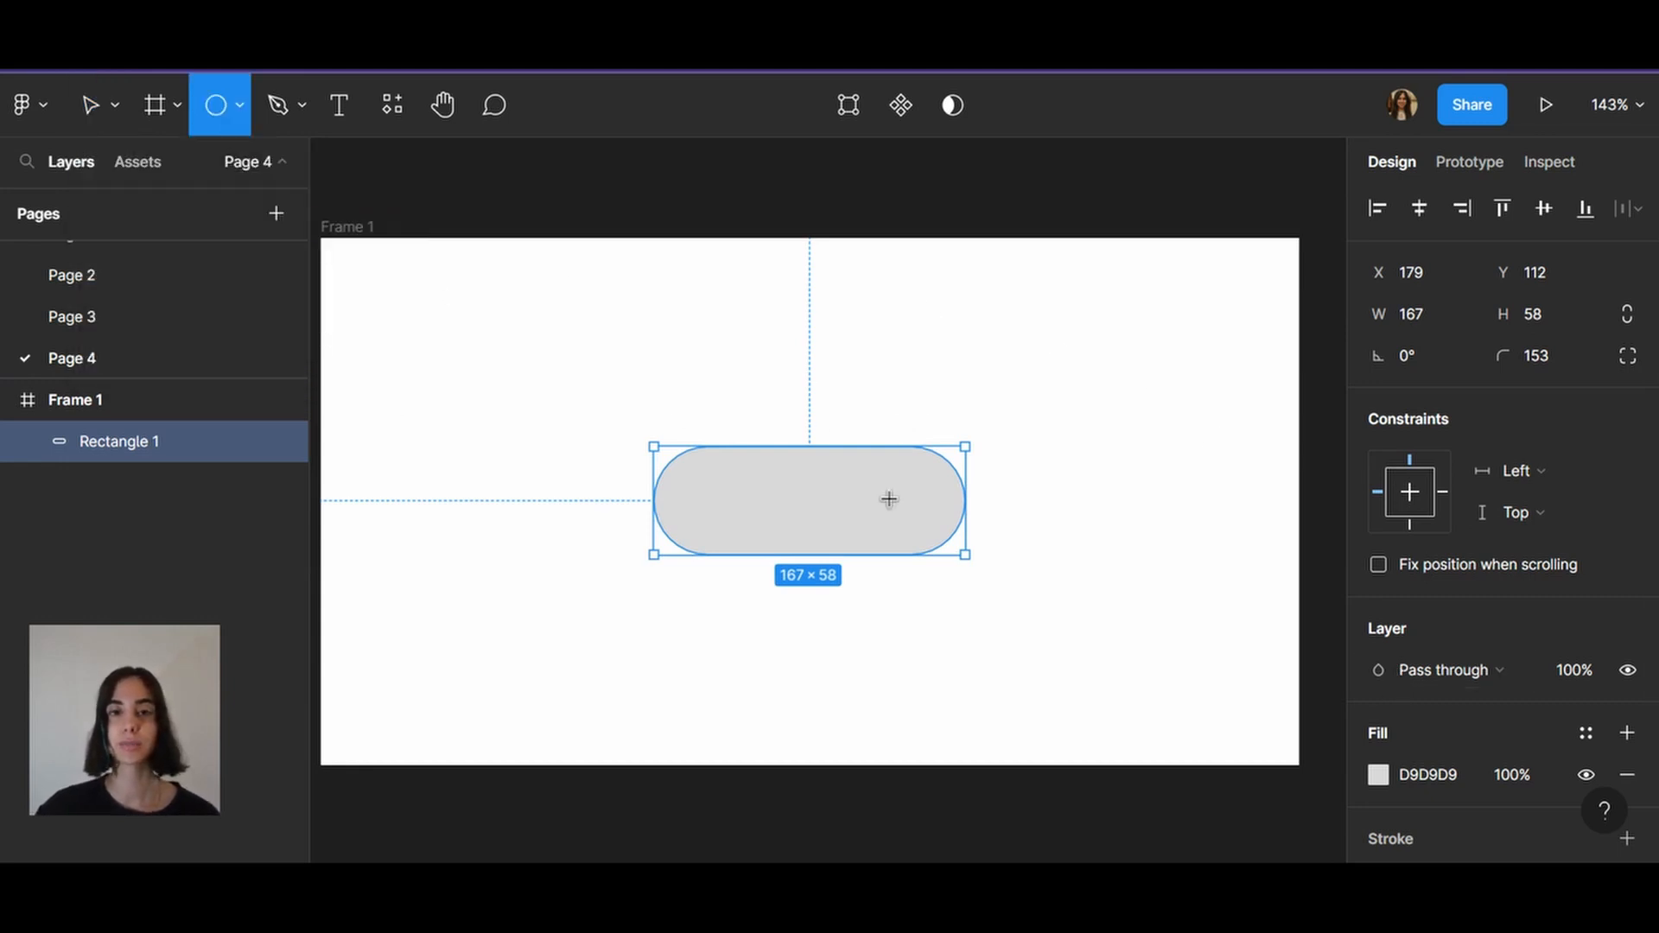
{"action": "left_click_drag", "start_coordinate": [869, 474], "coordinate": [916, 505]}
Change the circle's fill to the light grey F0F0F0
{"action": "scroll", "coordinate": [1428, 594], "scroll_direction": "down", "scroll_amount": 3}
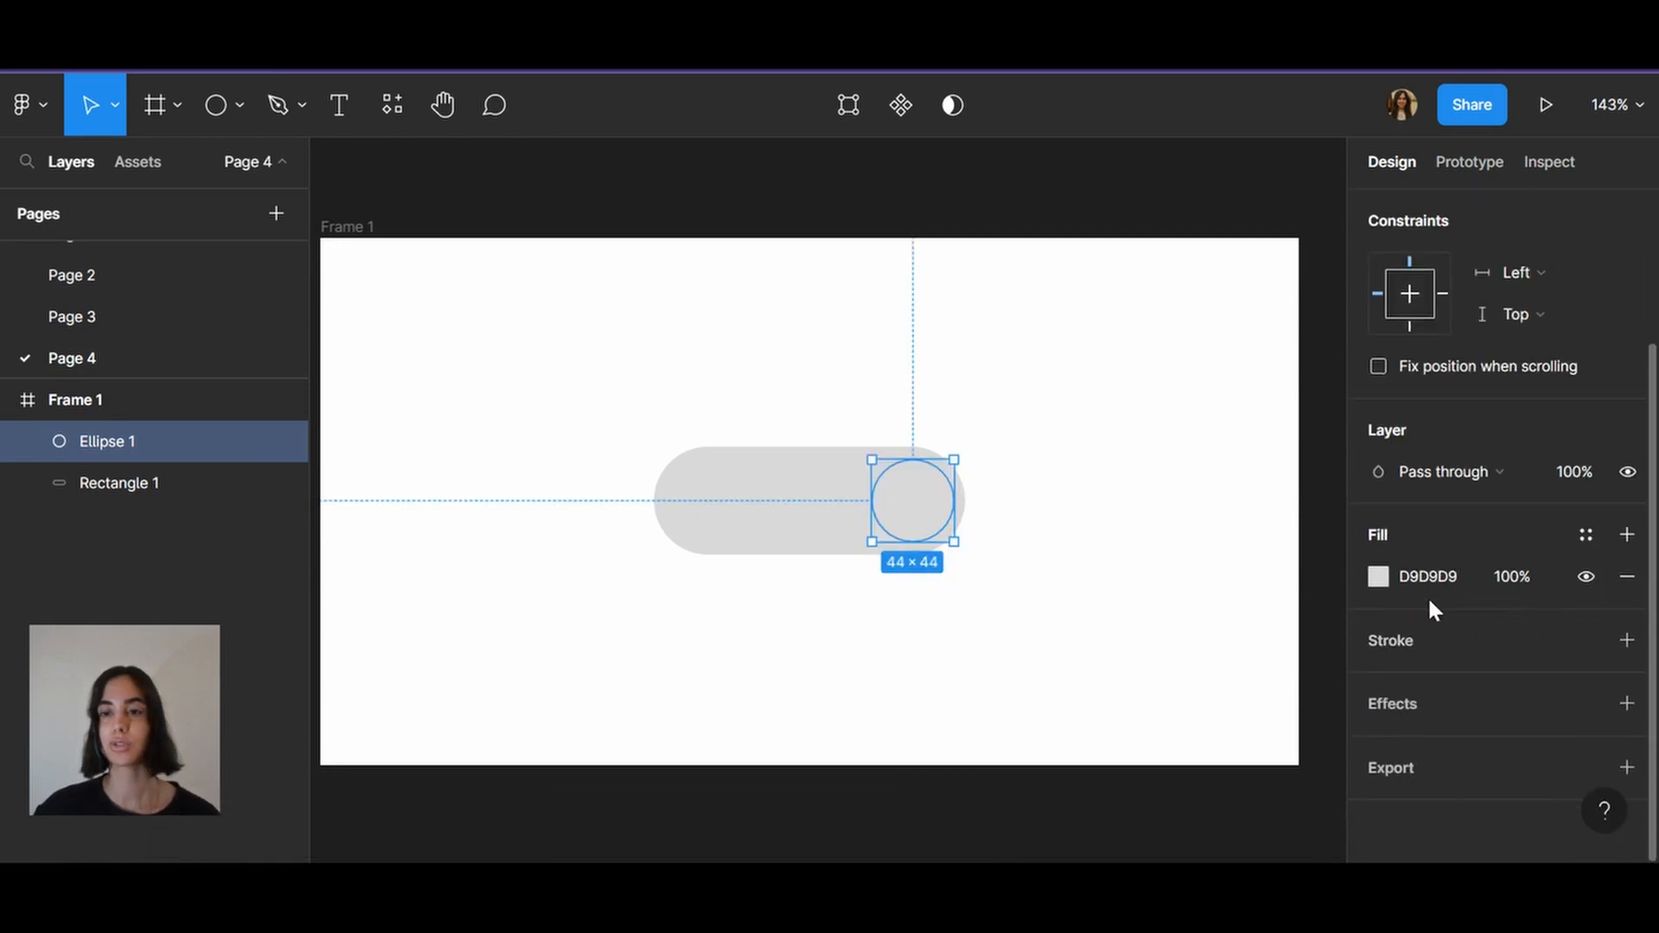
{"action": "left_click", "coordinate": [1383, 581]}
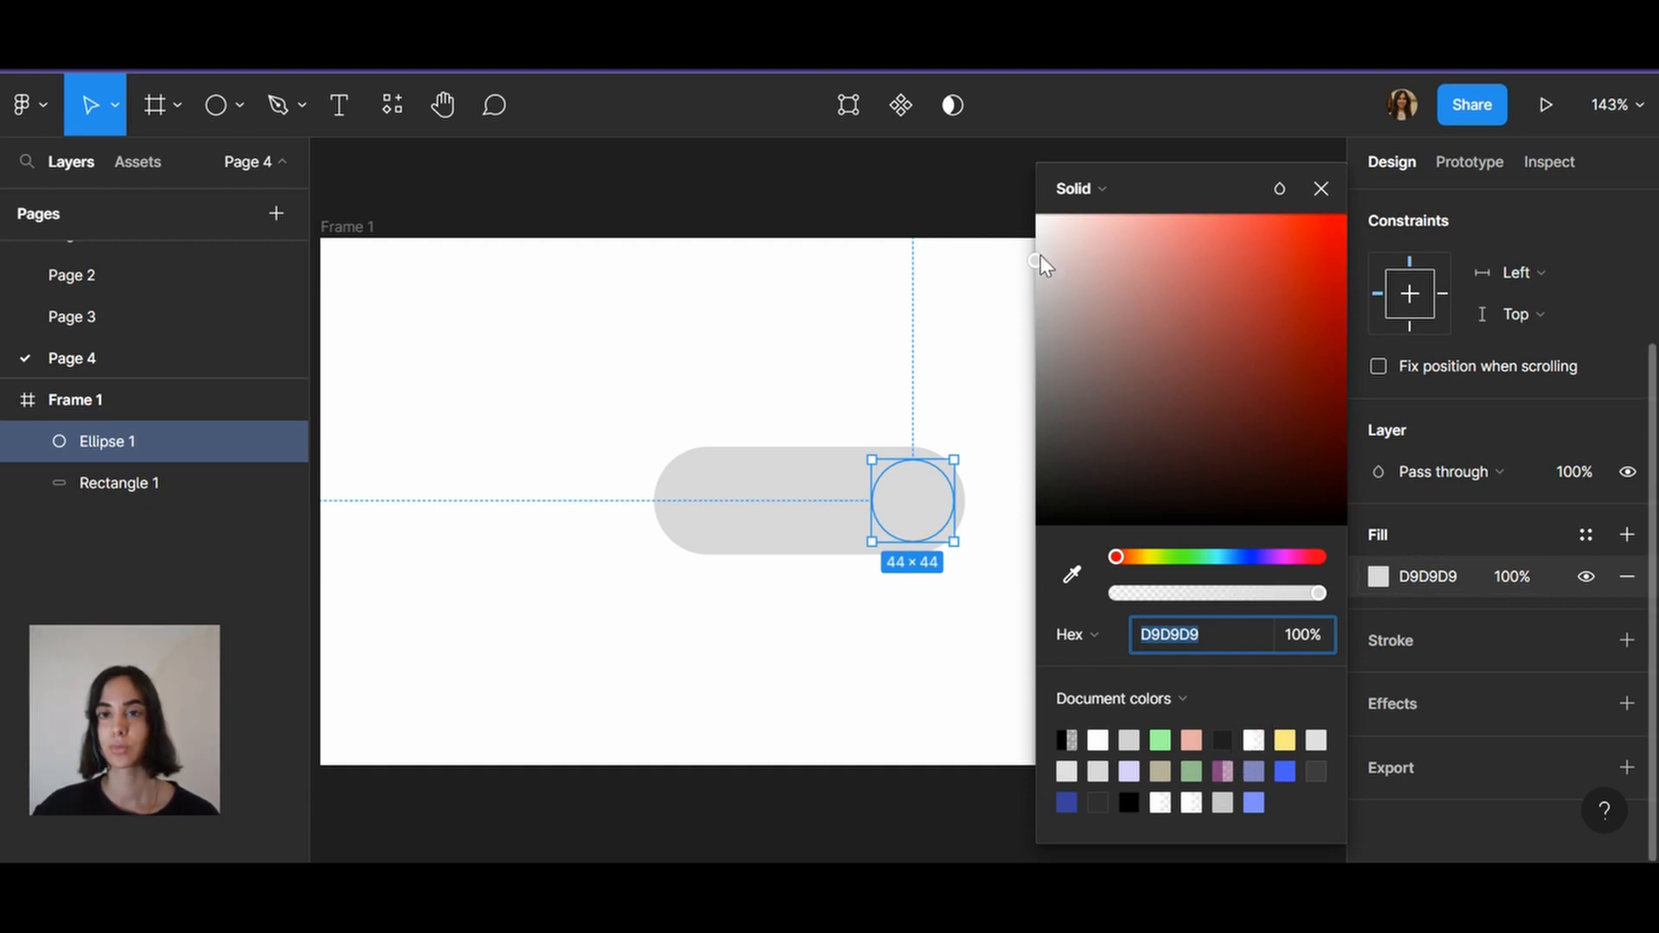
{"action": "mouse_move", "coordinate": [1041, 256]}
{"action": "left_mouse_down"}
{"action": "mouse_move", "coordinate": [1029, 223]}
{"action": "mouse_move", "coordinate": [1024, 243]}
{"action": "left_mouse_up"}
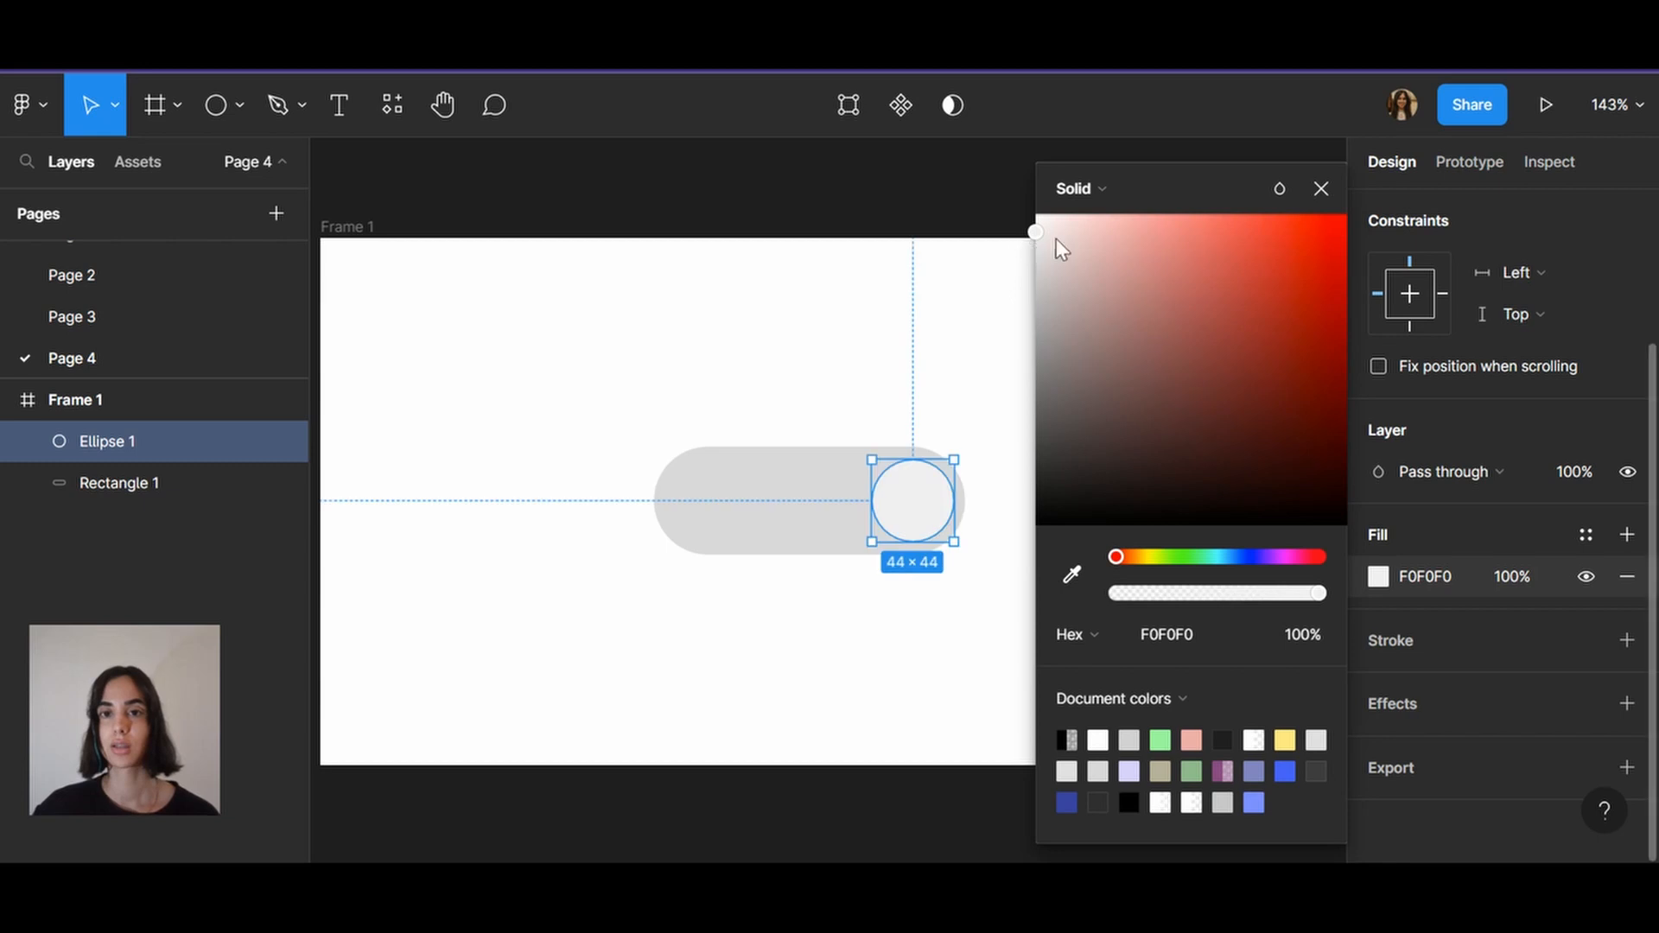
{"action": "left_click", "coordinate": [1319, 192]}
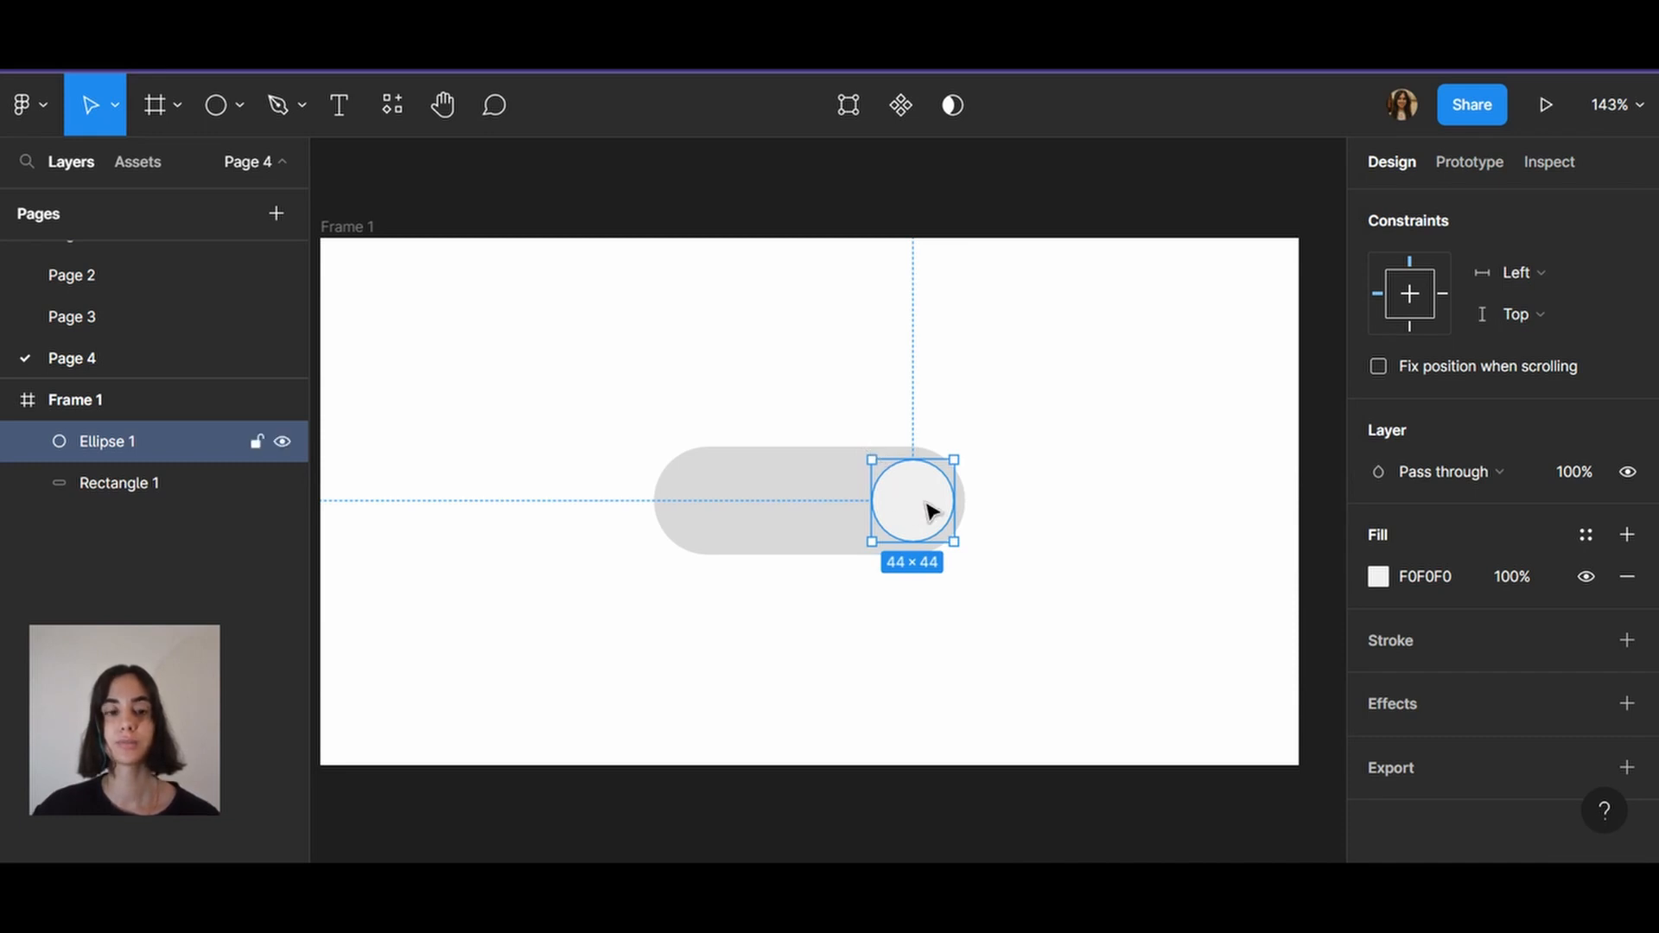
Enlarge the circle to 50 × 50 from its centre and nudge it 3 px left to X 290
{"action": "key", "text": "alt"}
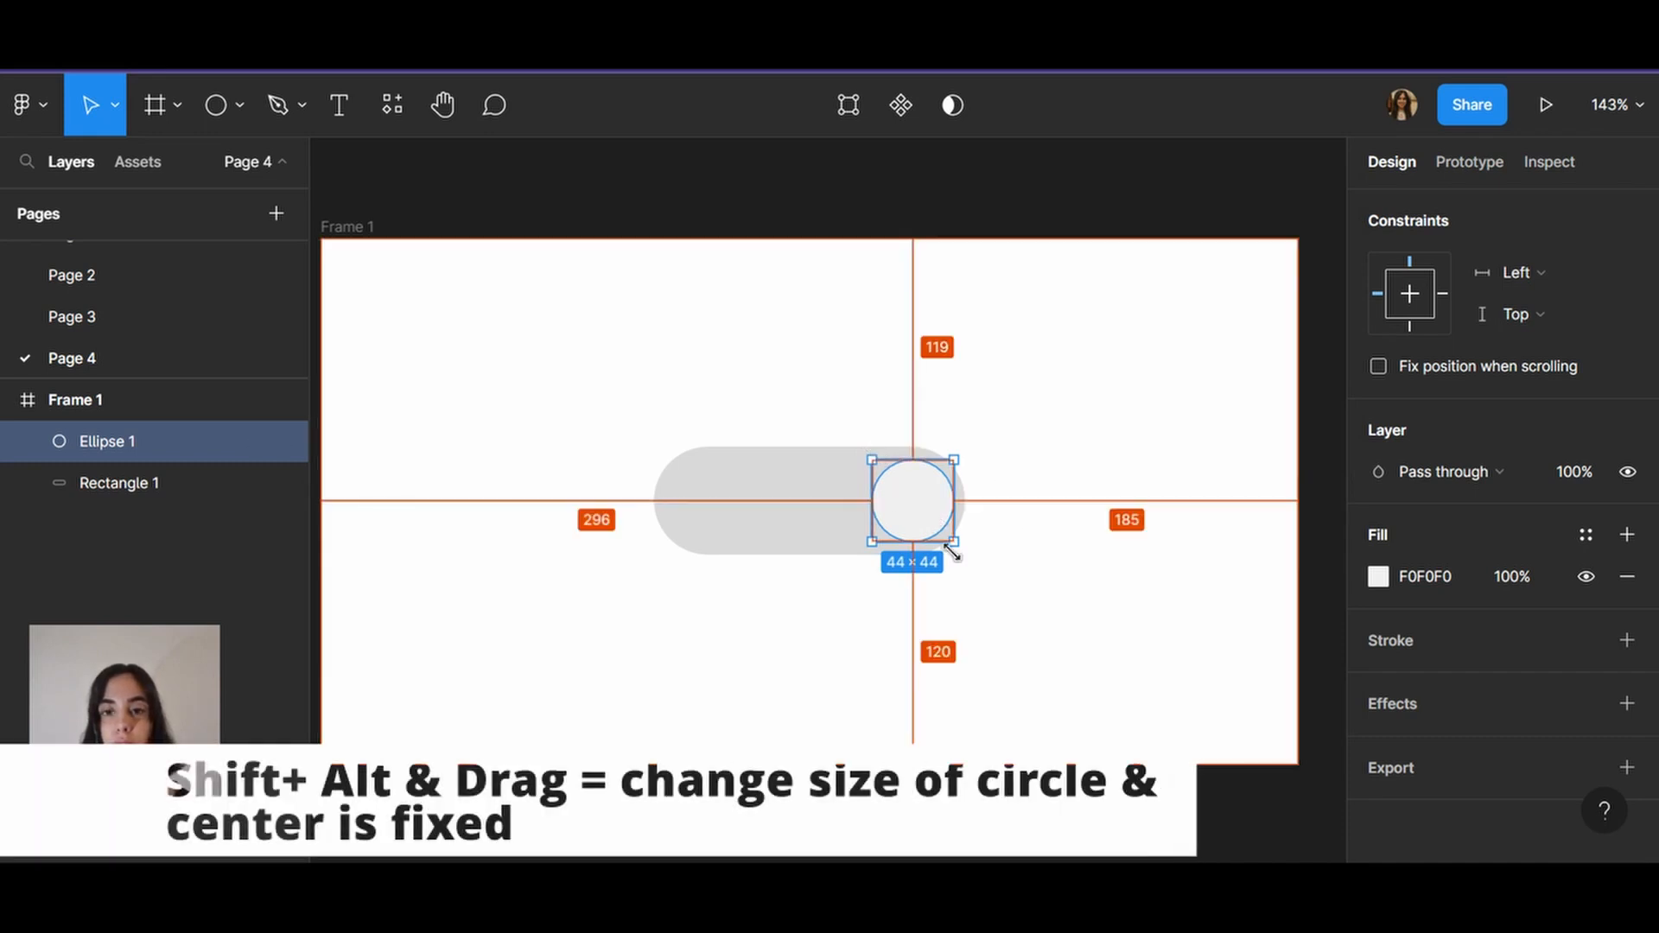
{"action": "left_click_drag", "start_coordinate": [954, 543], "coordinate": [959, 547]}
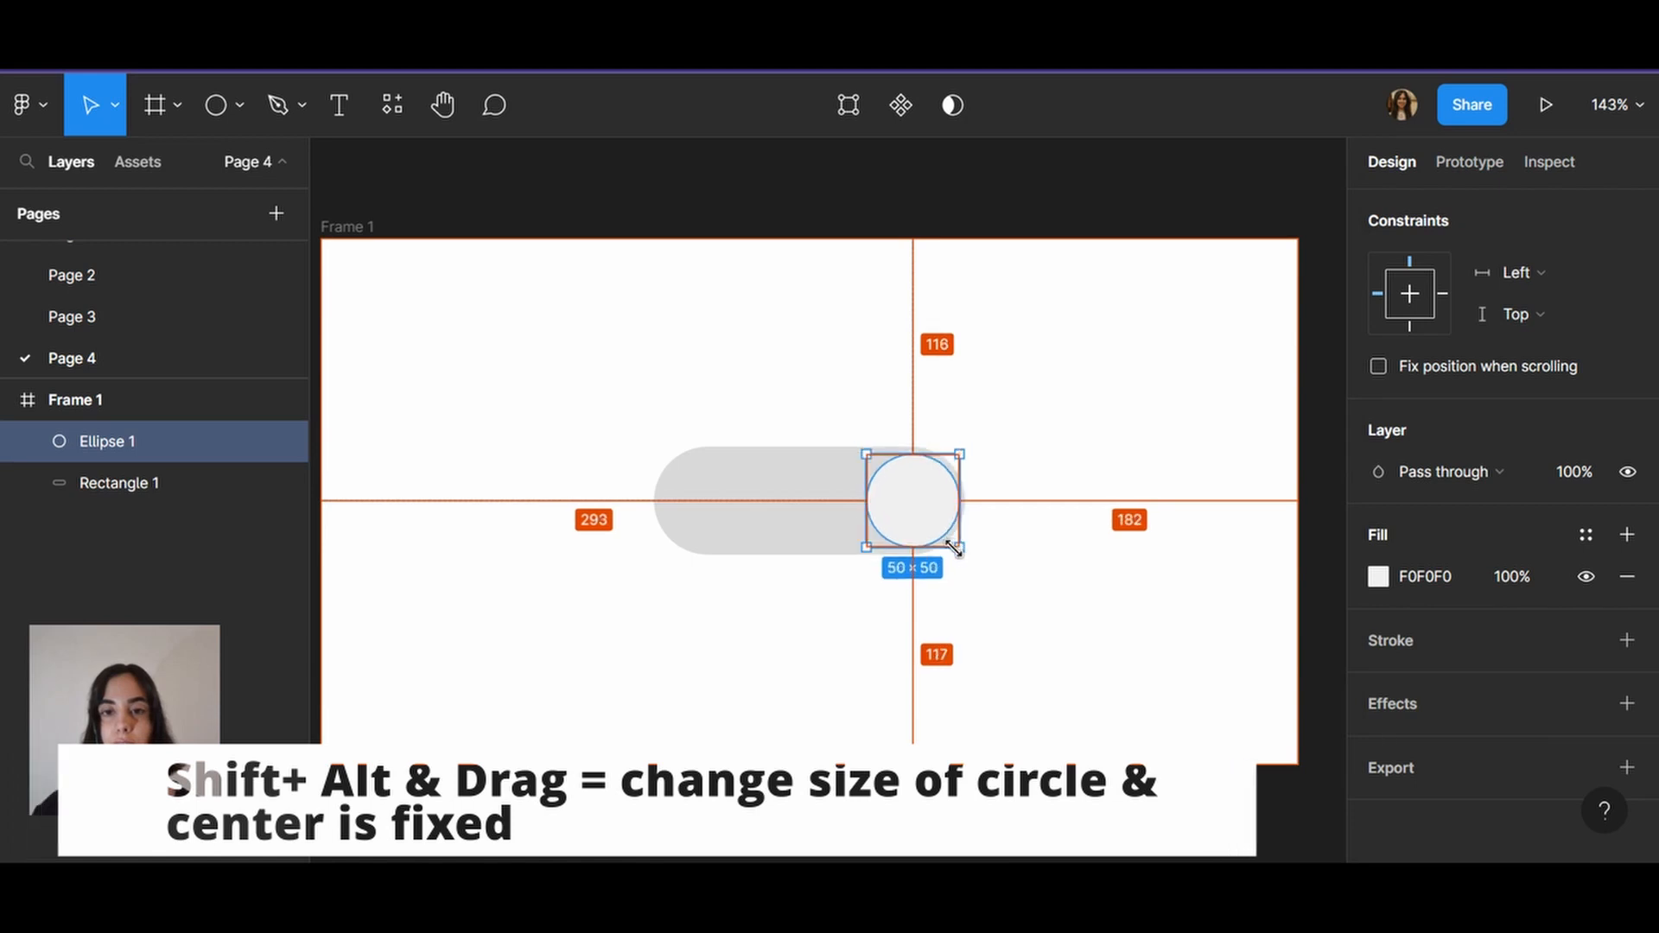
{"action": "left_click", "coordinate": [1030, 591]}
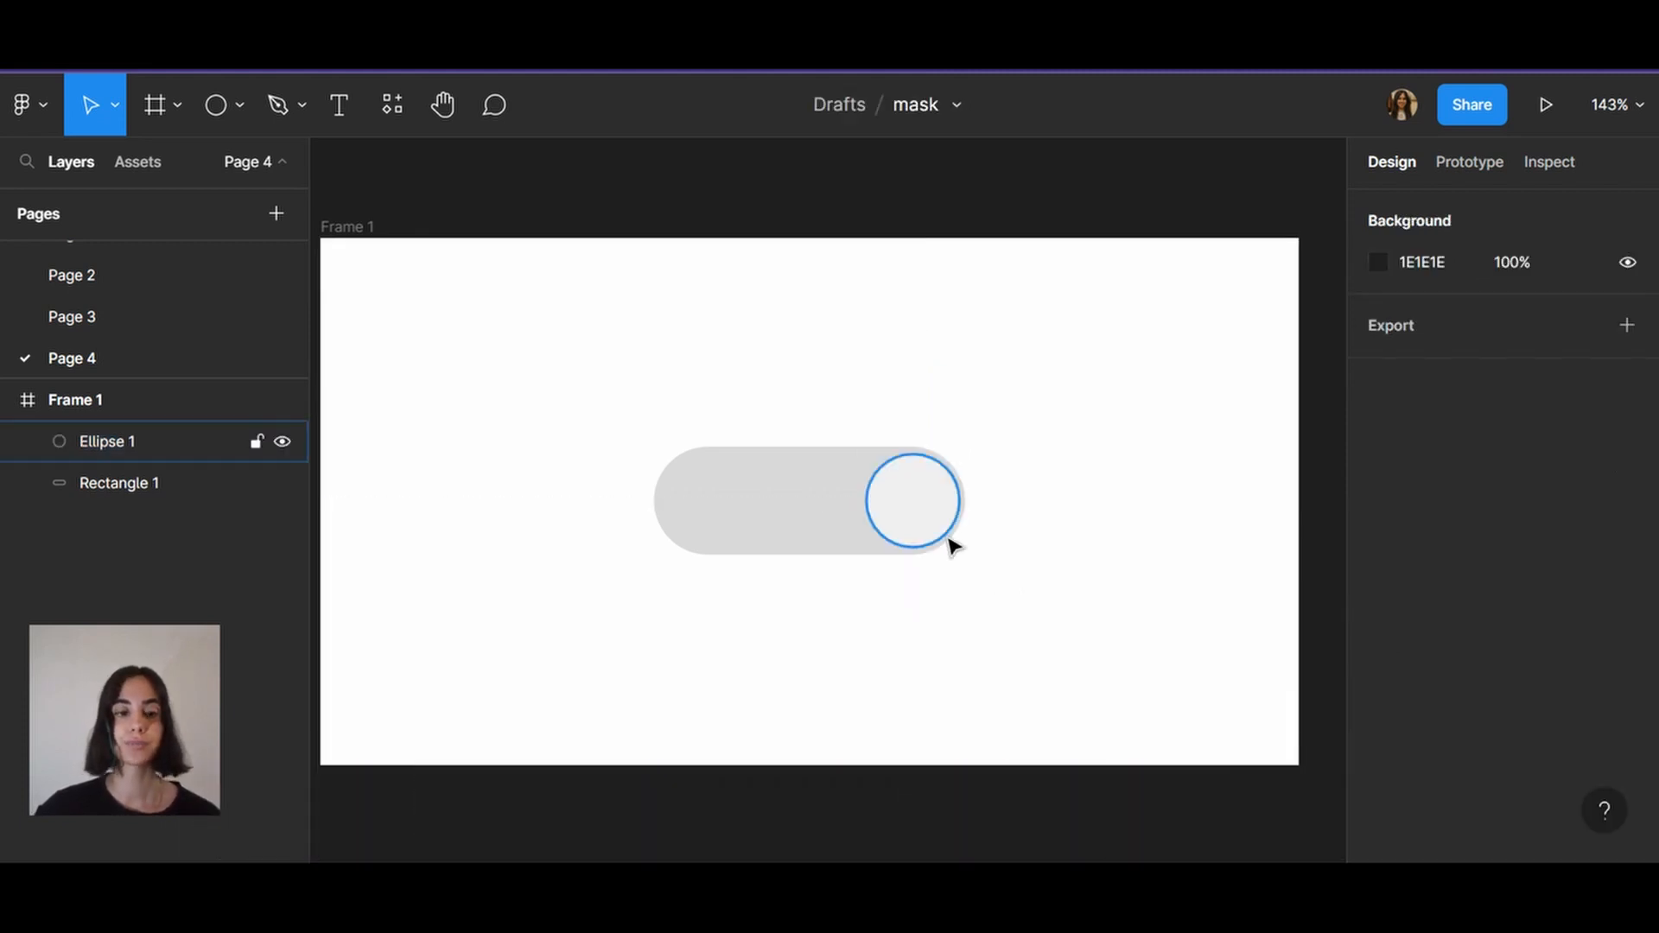
{"action": "left_click", "coordinate": [912, 509]}
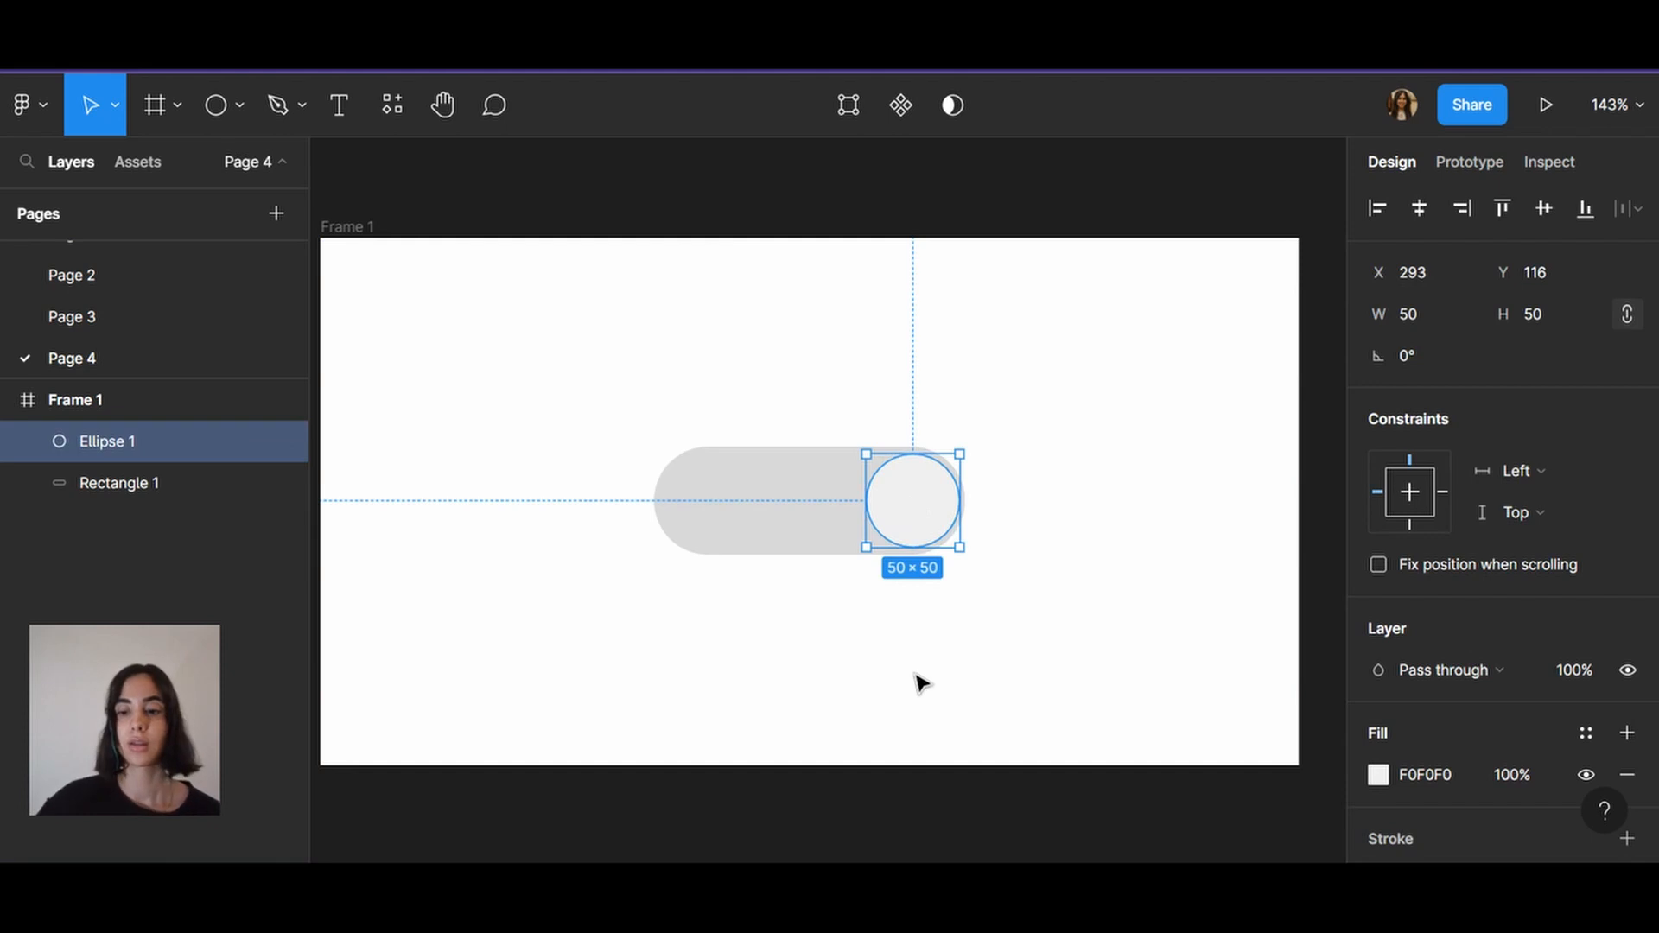
{"action": "key", "text": "Left"}
{"action": "key", "text": "Left"}
{"action": "key", "text": "Left"}
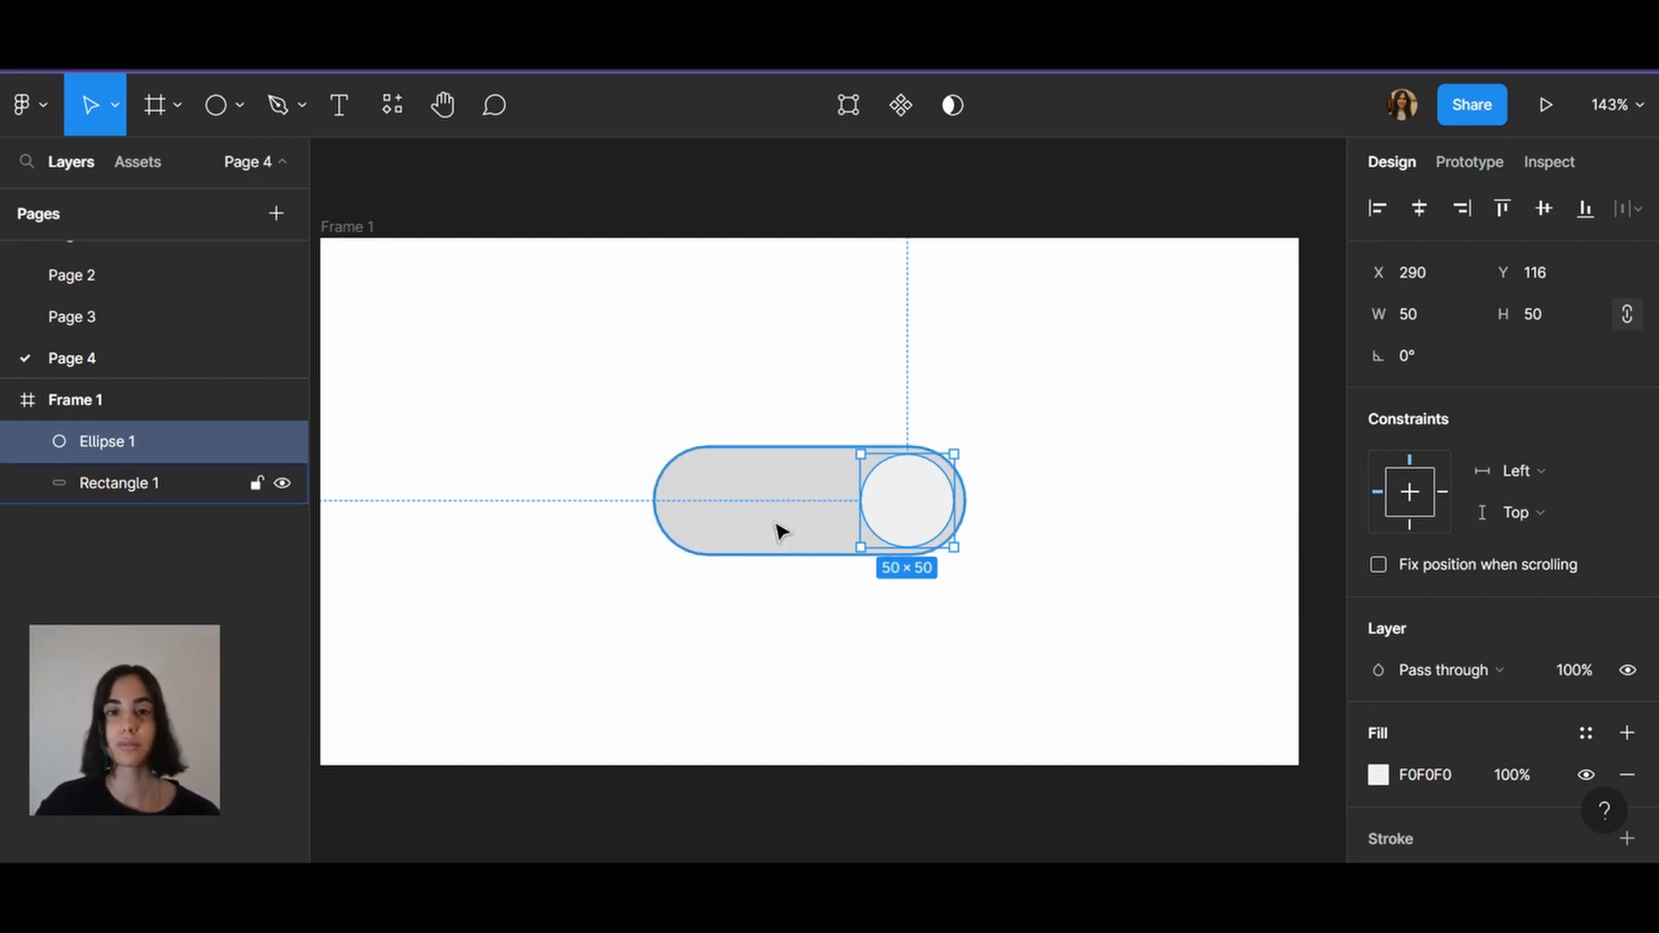
{"action": "left_click", "coordinate": [759, 544]}
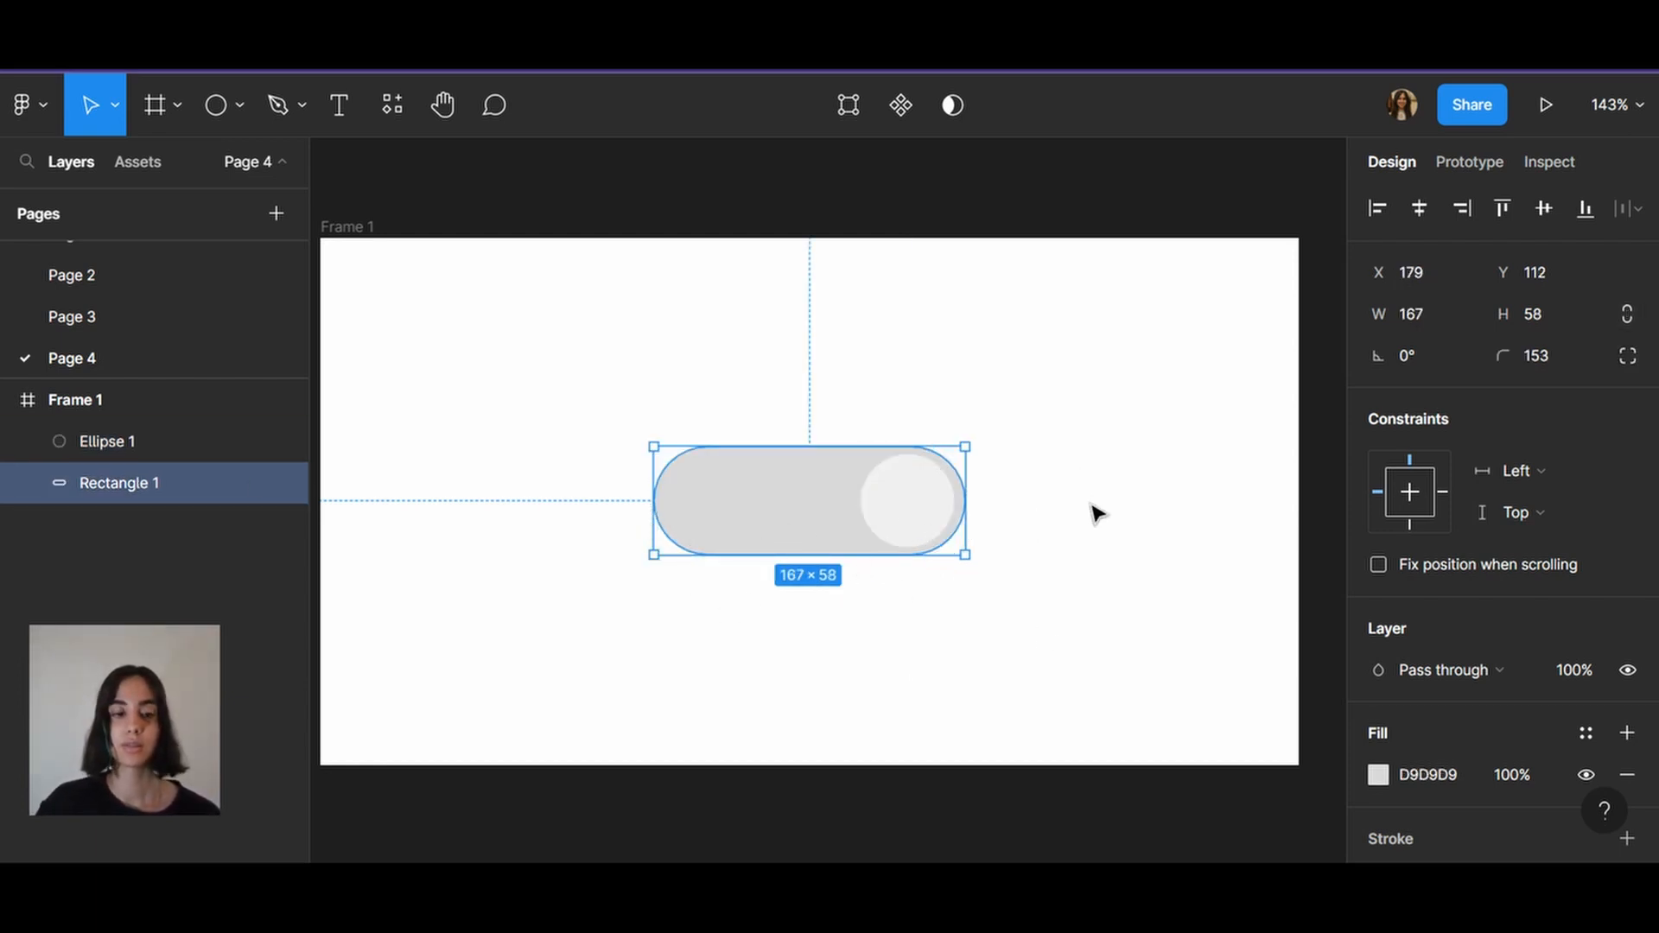
{"action": "scroll", "coordinate": [1087, 522], "scroll_direction": "up", "scroll_amount": 3}
{"action": "left_click_drag", "start_coordinate": [882, 675], "coordinate": [989, 704]}
{"action": "left_click", "coordinate": [1146, 619]}
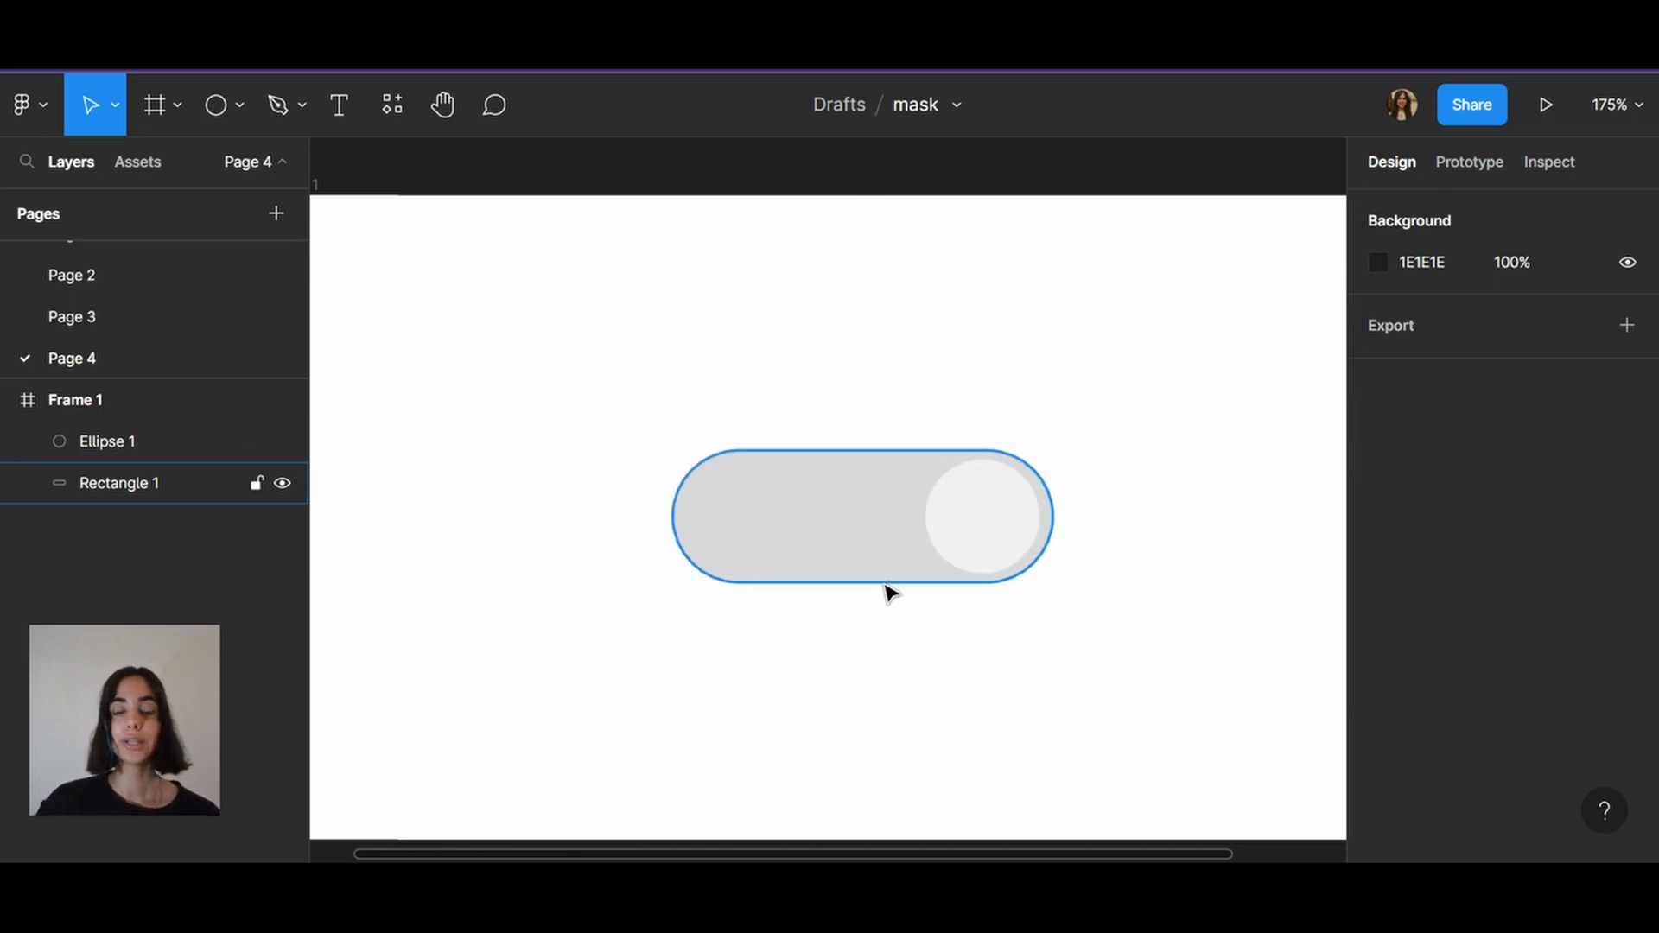
{"action": "scroll", "coordinate": [1013, 588], "scroll_direction": "down", "scroll_amount": 2}
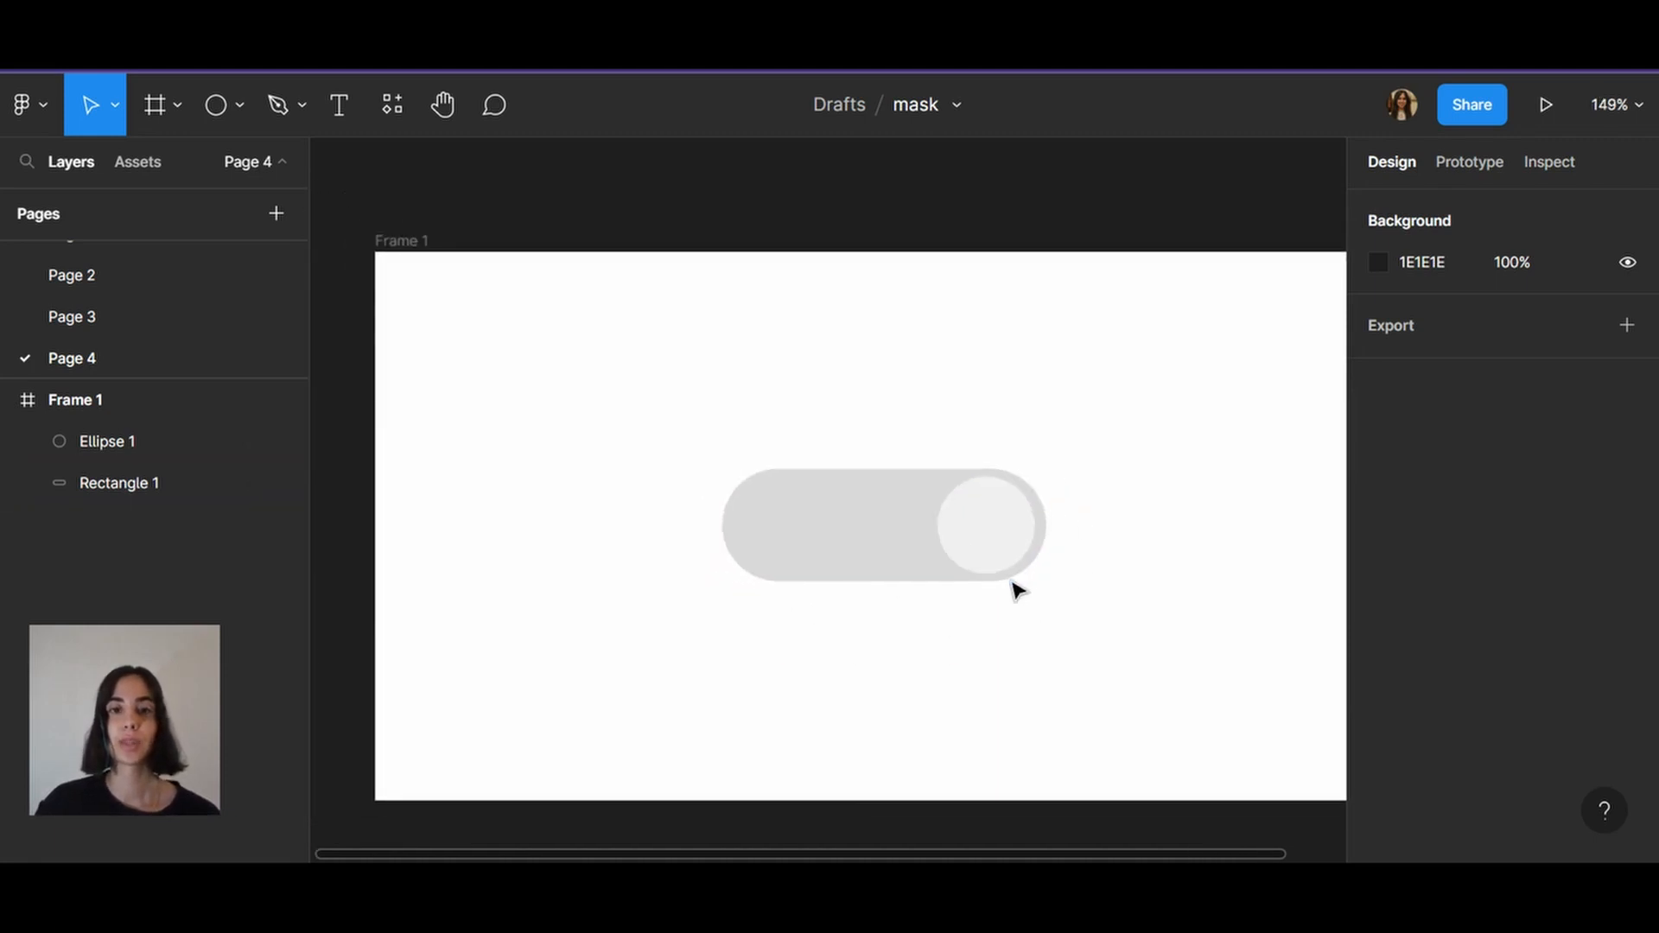
{"action": "left_click_drag", "start_coordinate": [1093, 548], "coordinate": [1024, 549]}
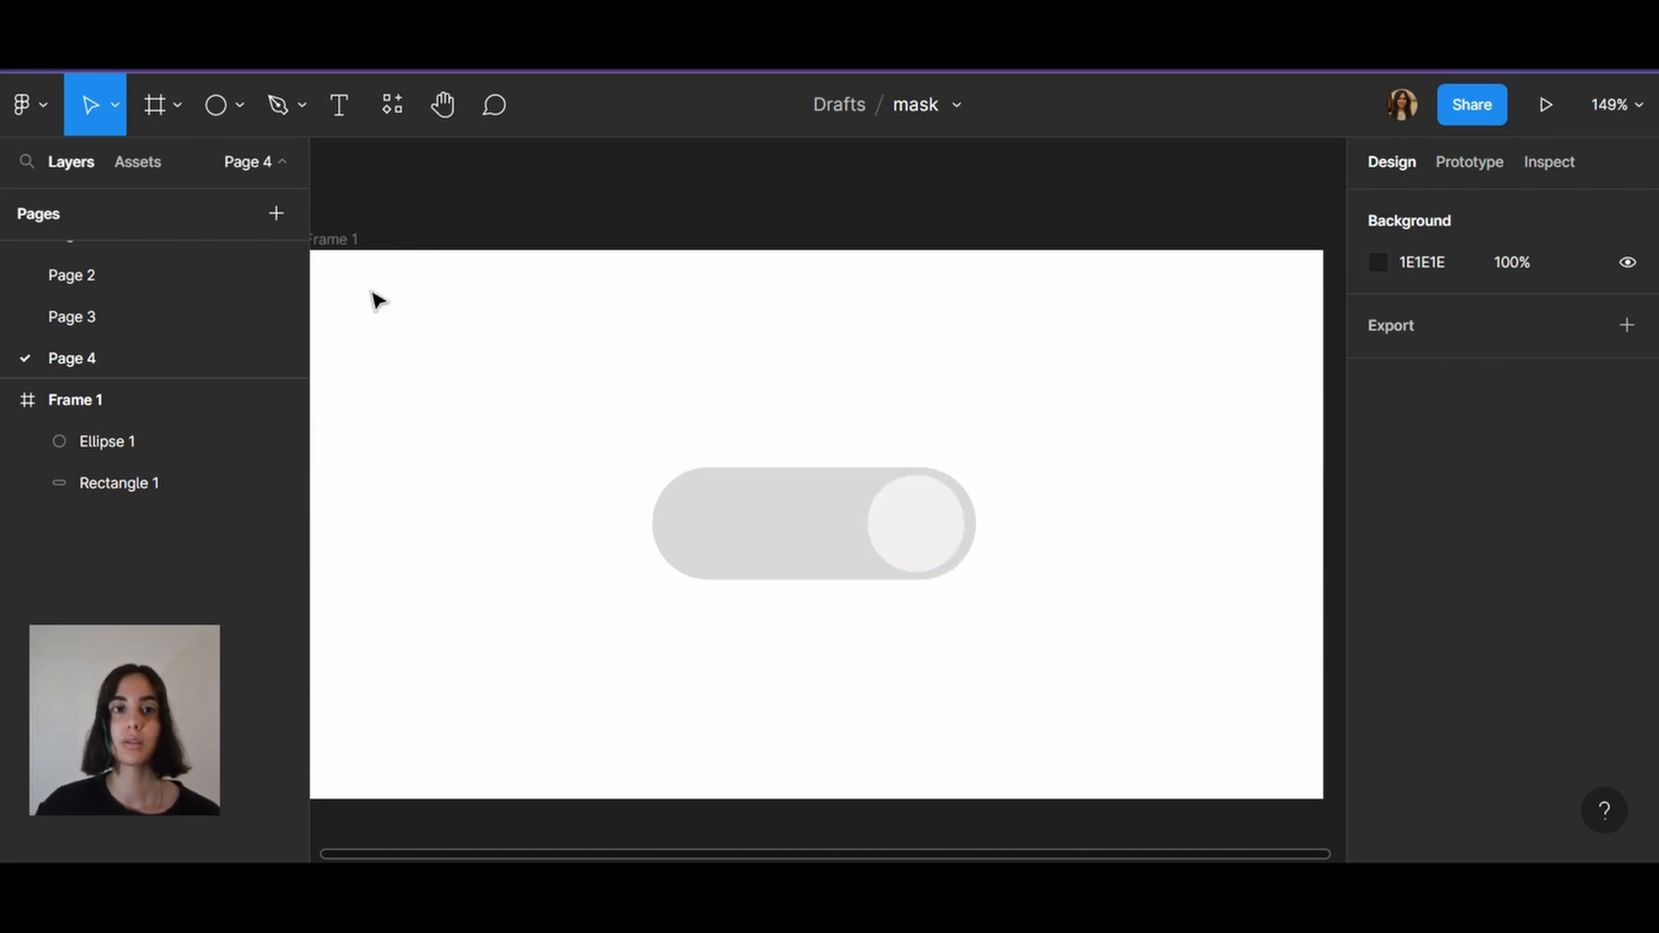
Change the frame's background fill to F0F0F0 so it matches the circle
{"action": "left_click", "coordinate": [337, 246]}
{"action": "scroll", "coordinate": [1523, 506], "scroll_direction": "down", "scroll_amount": 5}
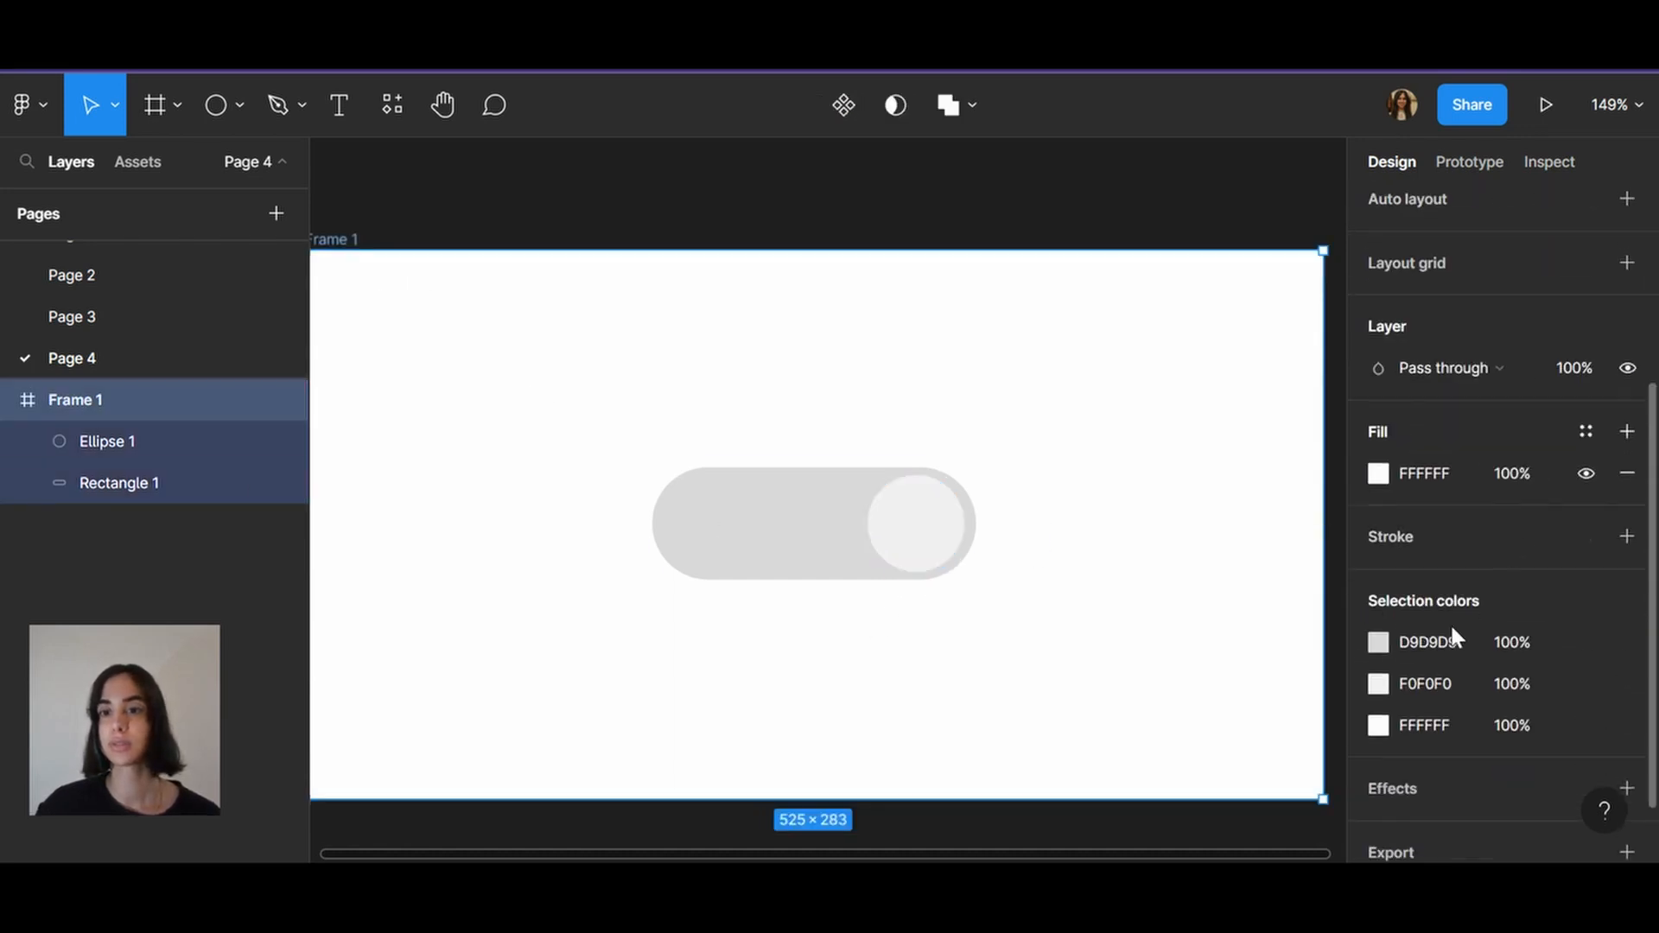
{"action": "left_click", "coordinate": [1378, 474]}
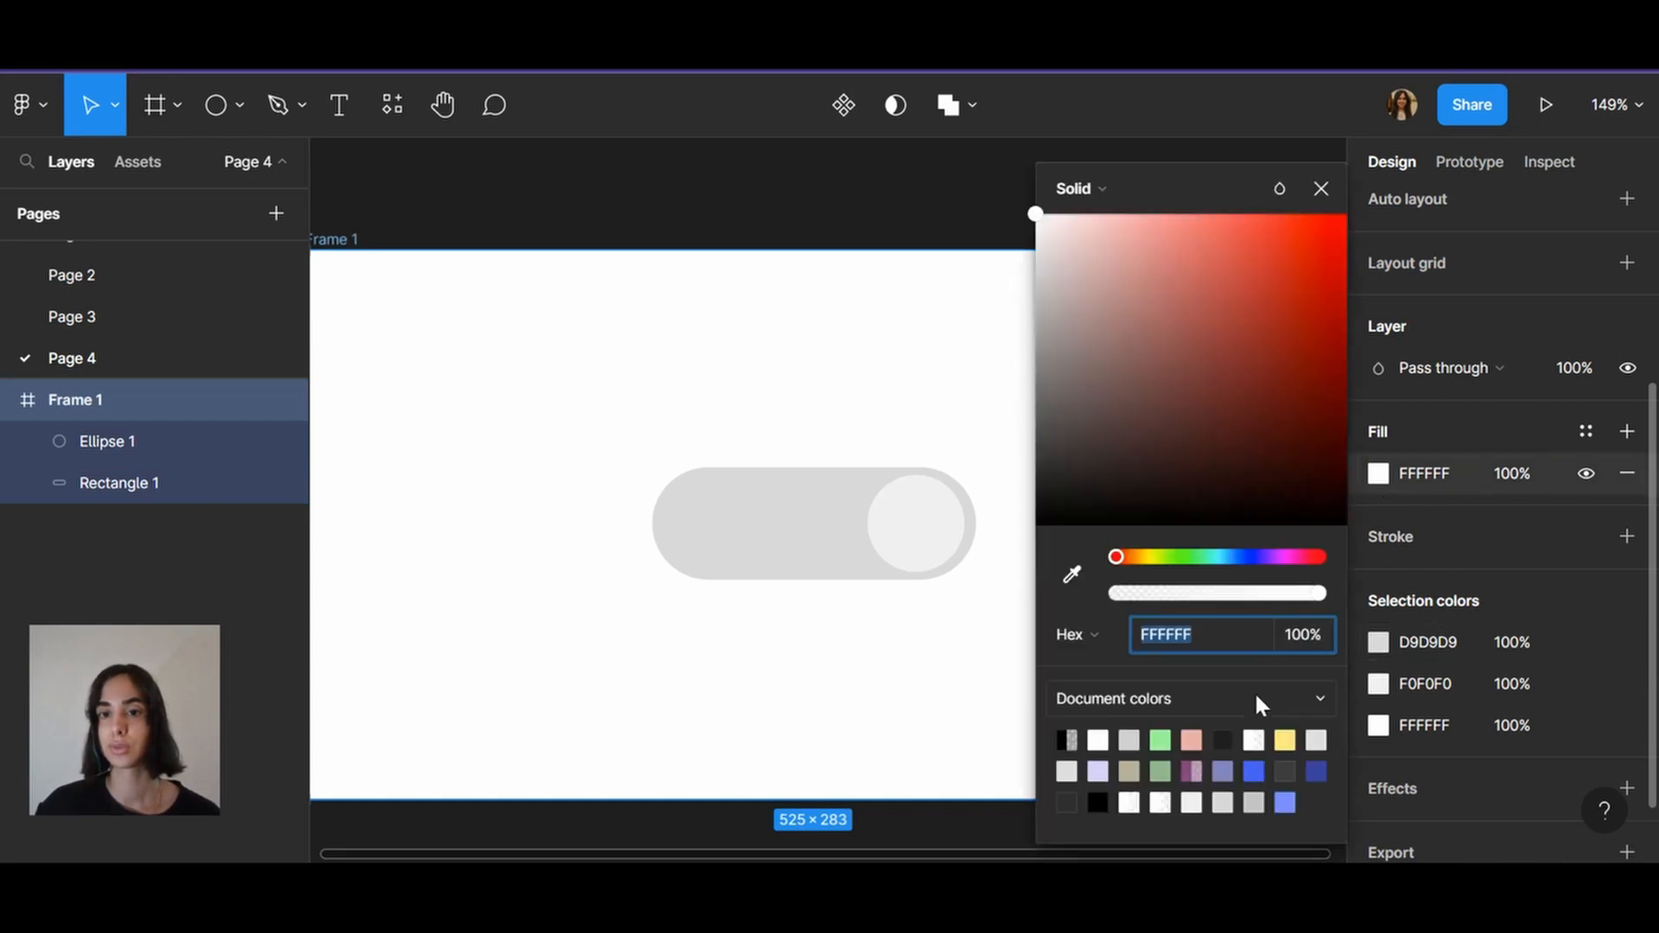
{"action": "left_click", "coordinate": [1129, 743]}
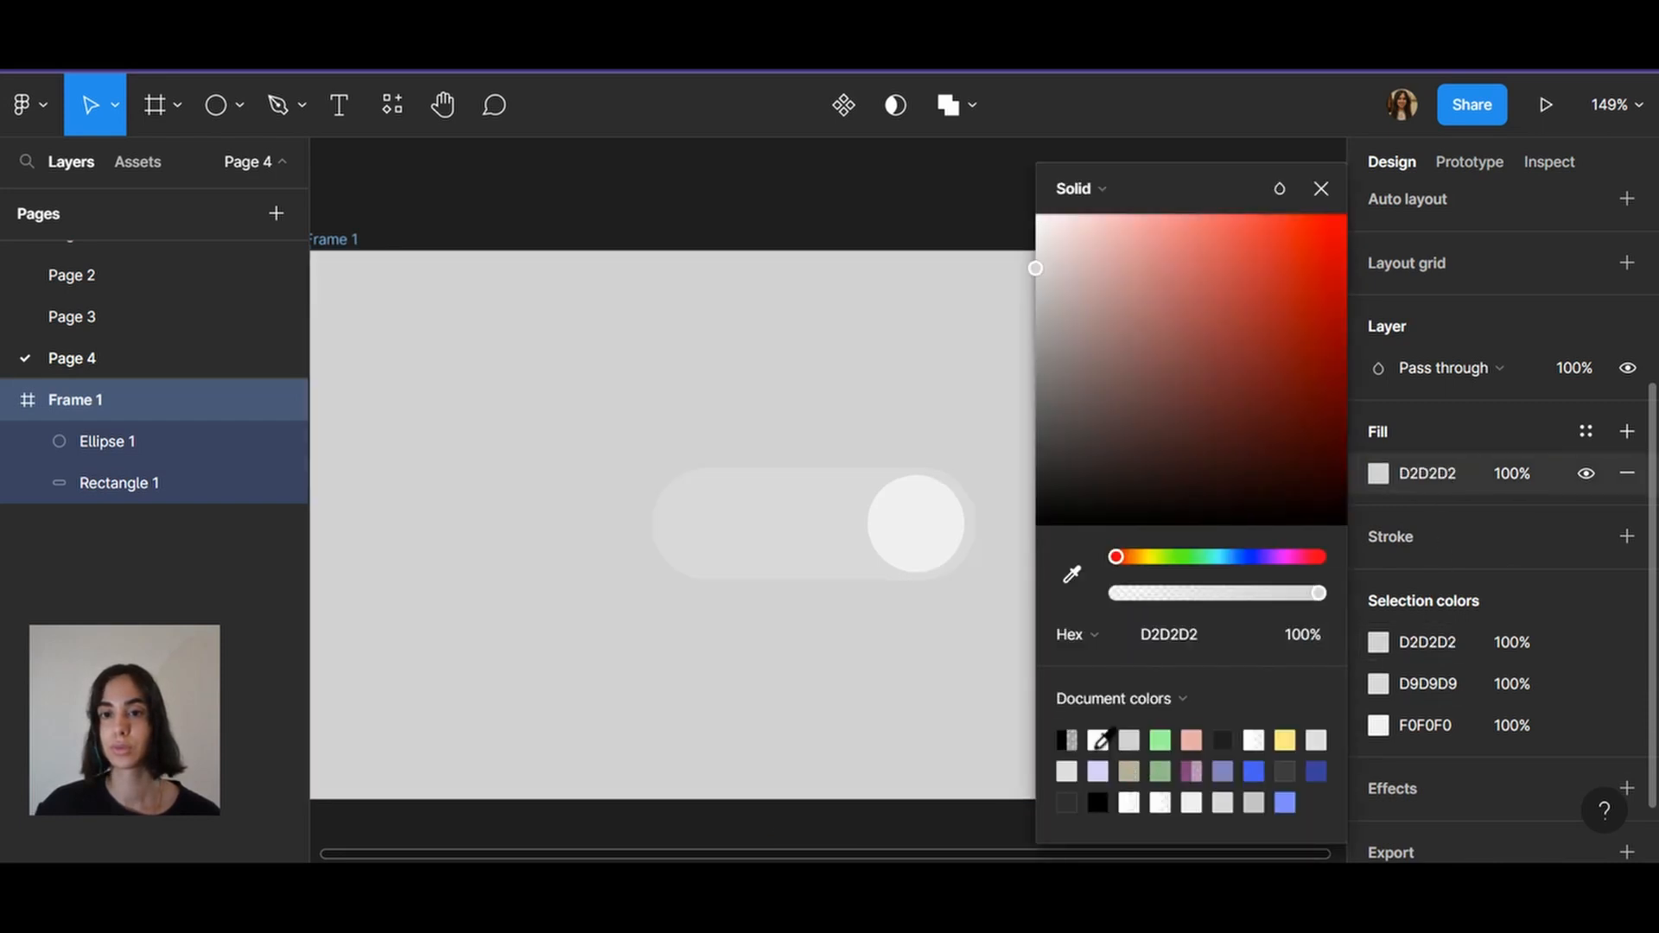
{"action": "left_click", "coordinate": [1096, 745]}
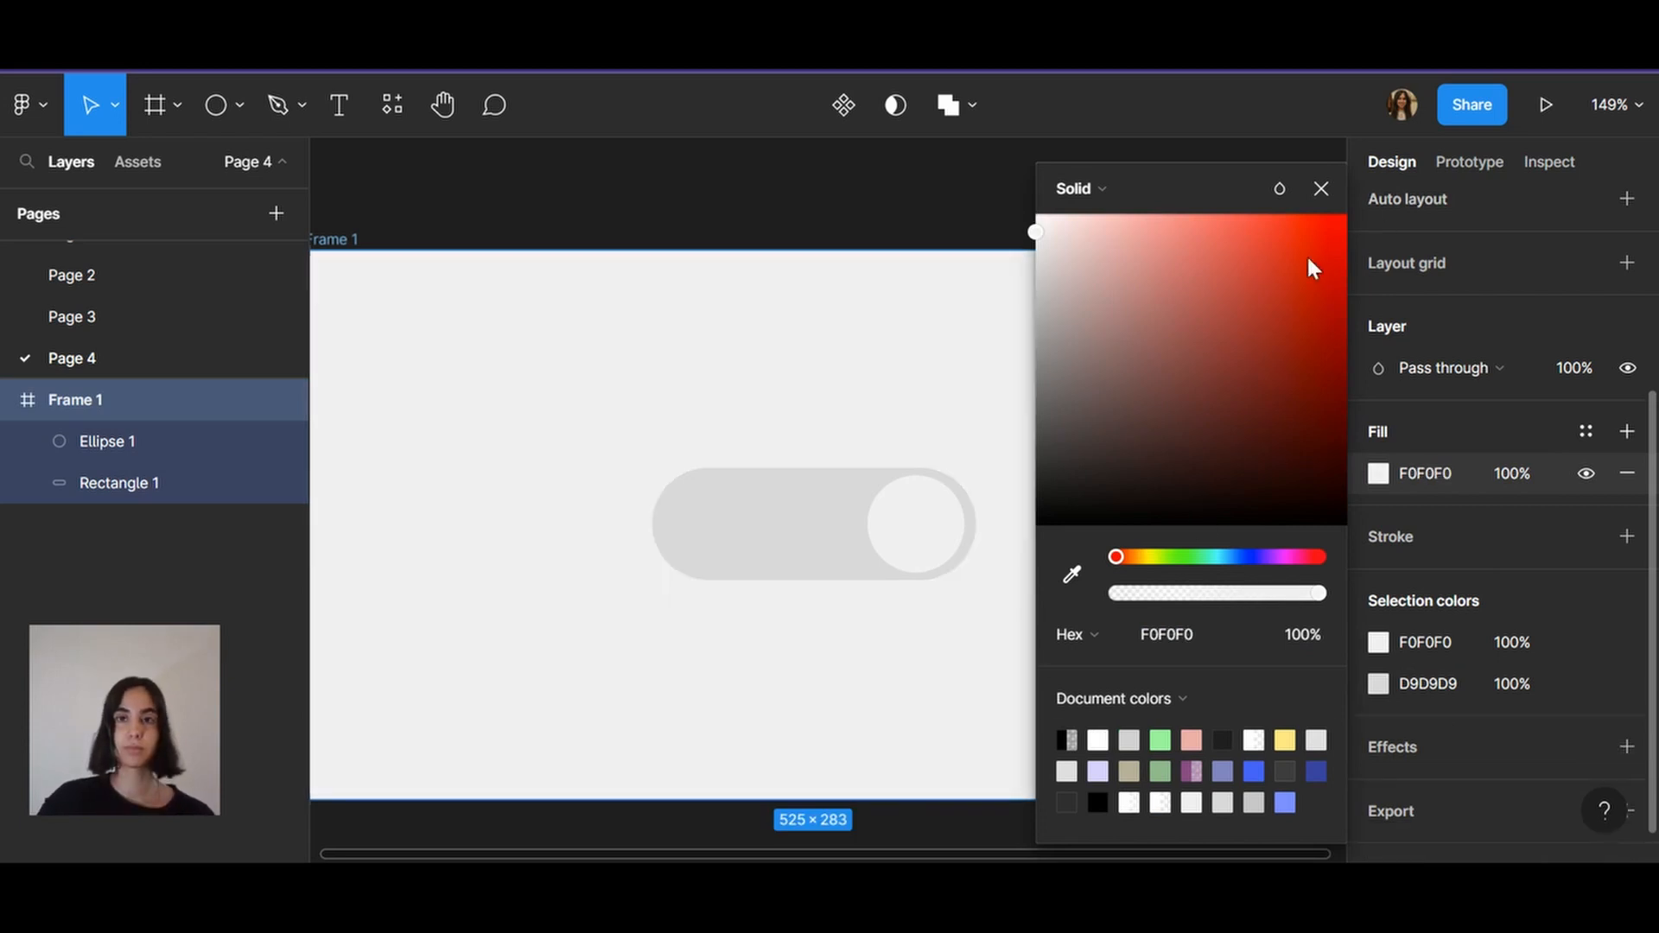
{"action": "left_click", "coordinate": [1327, 193]}
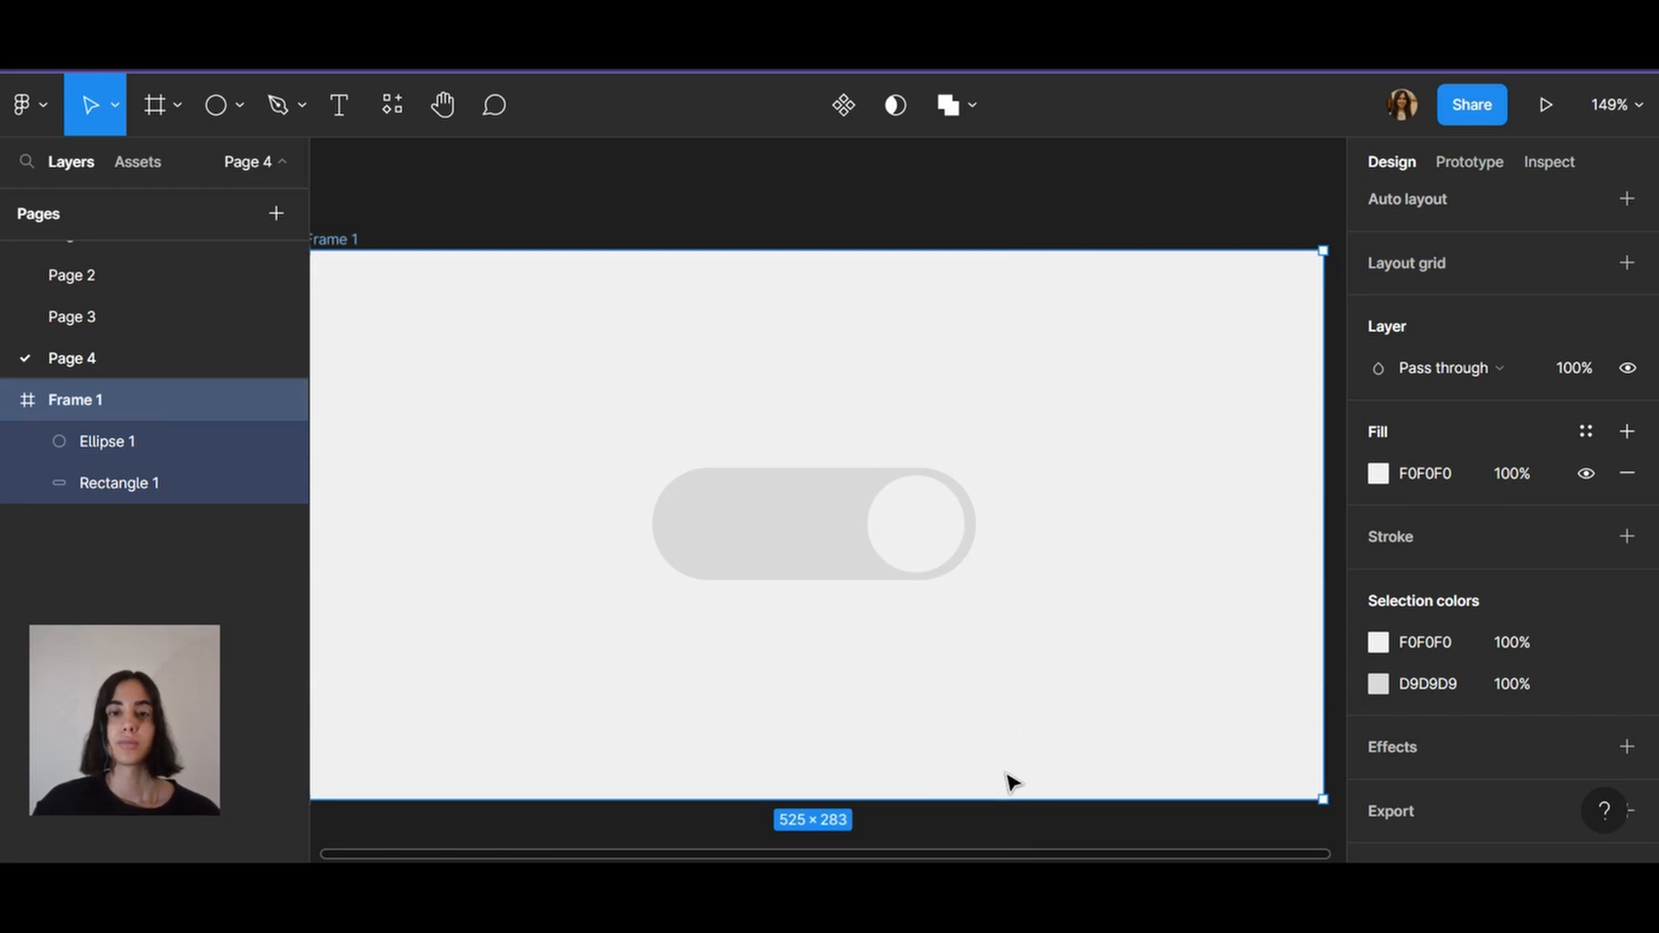
Add an effect to the pill-shaped track and set its type to inner shadow
{"action": "left_click", "coordinate": [793, 548]}
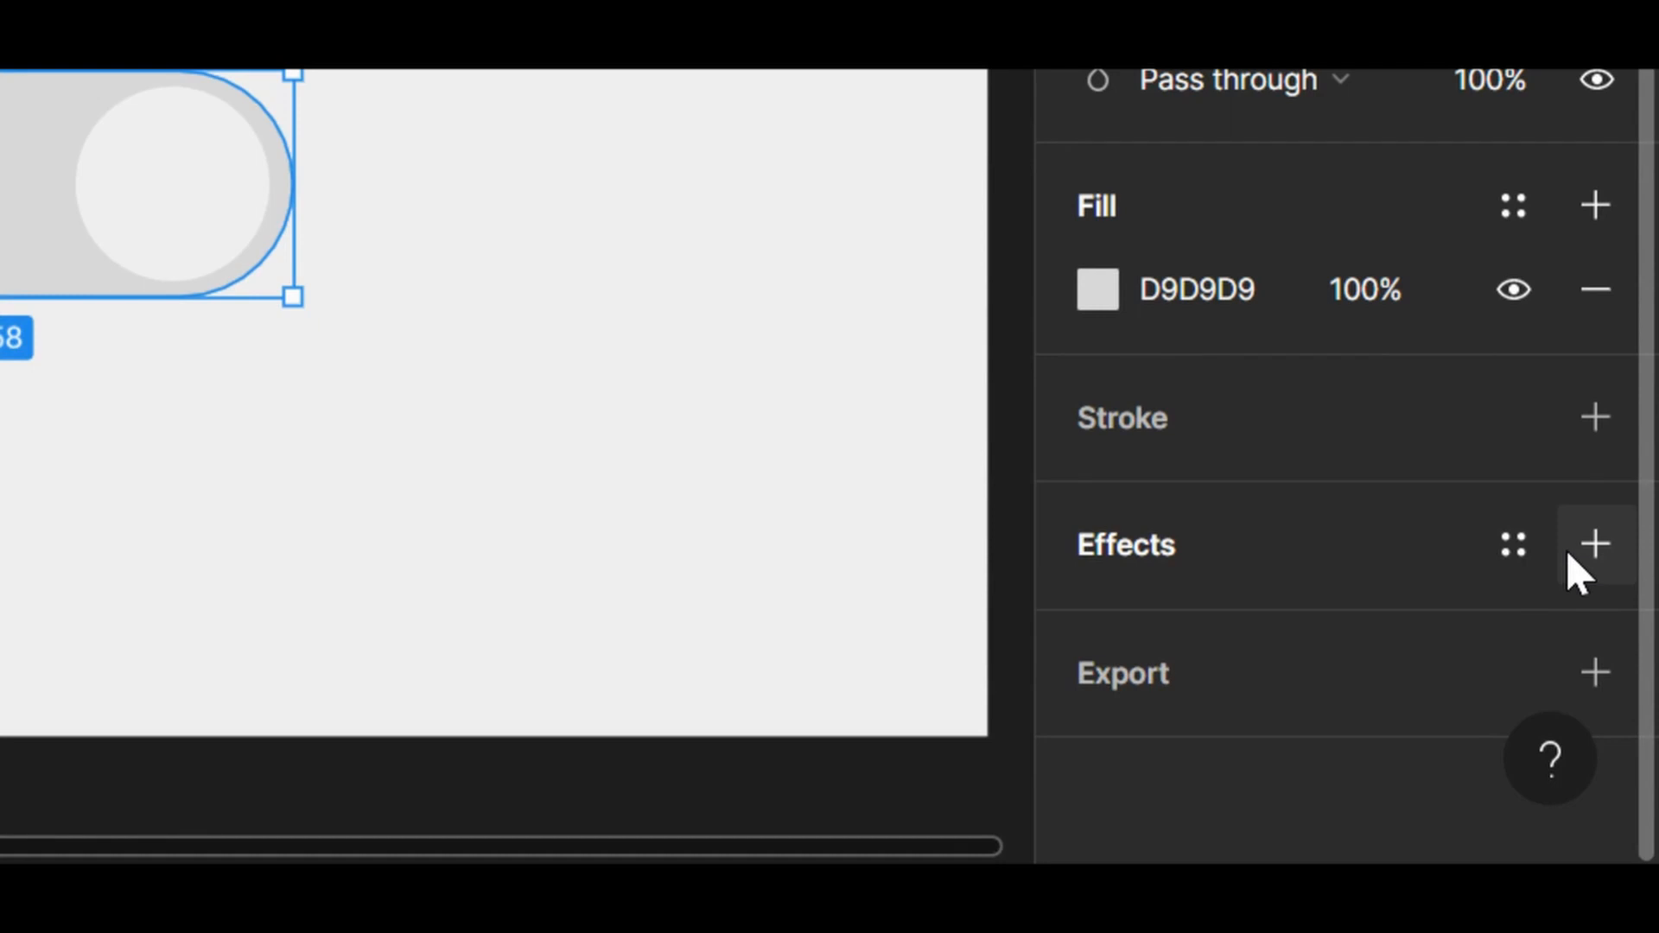
{"action": "left_click", "coordinate": [1569, 555]}
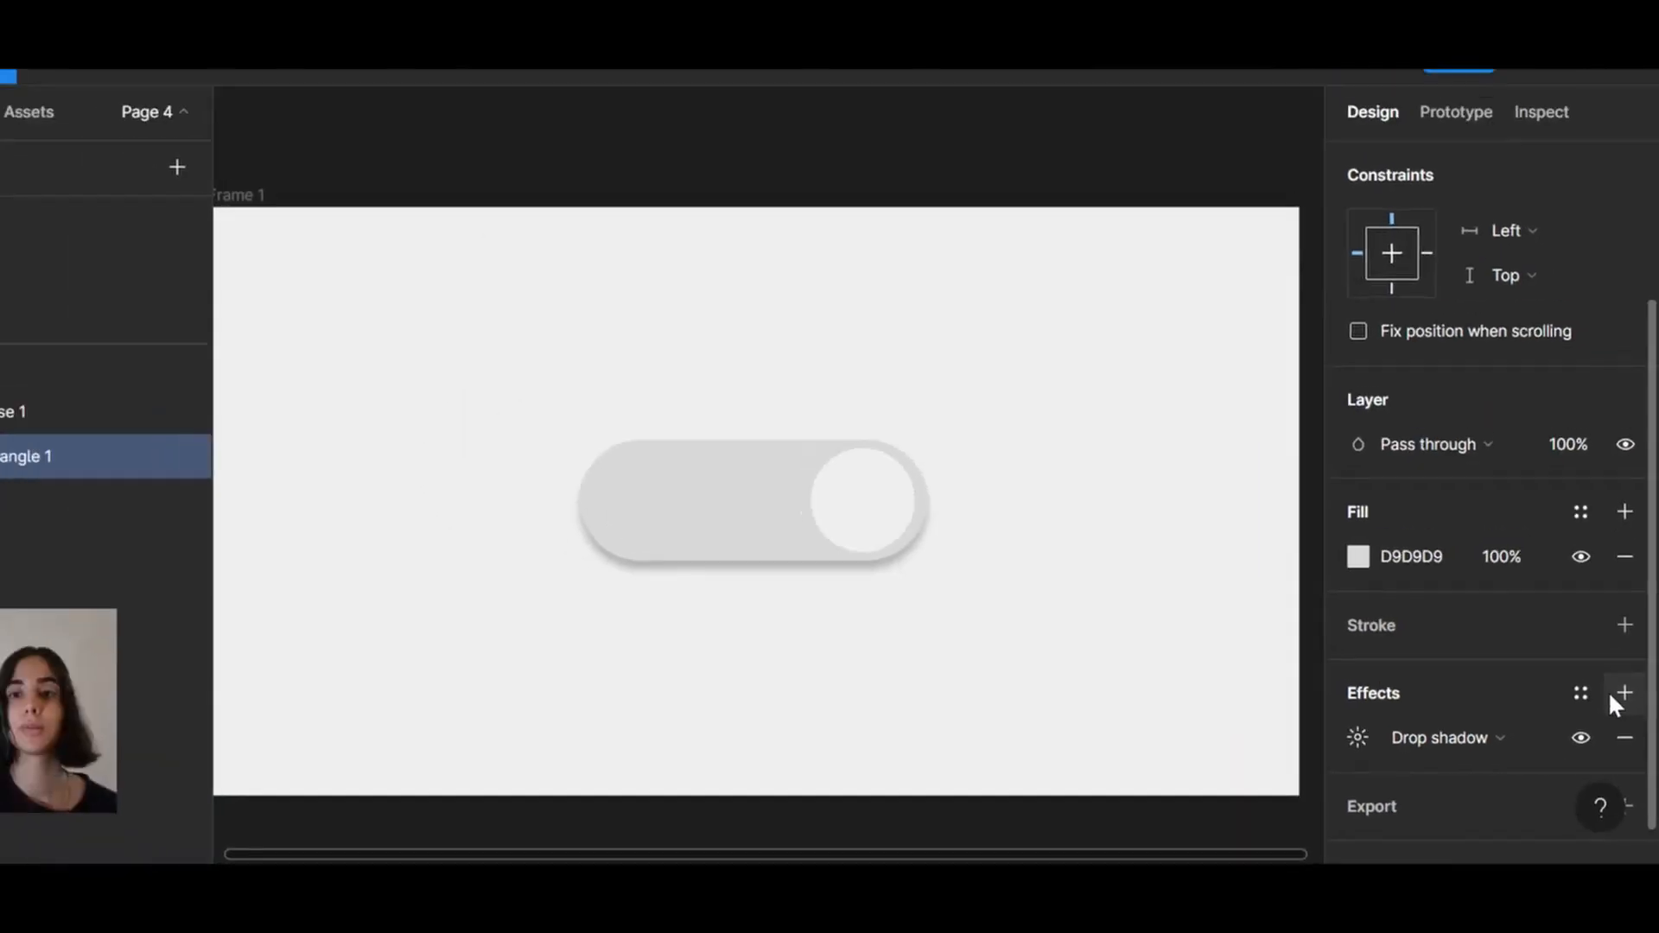
{"action": "left_click", "coordinate": [1486, 743]}
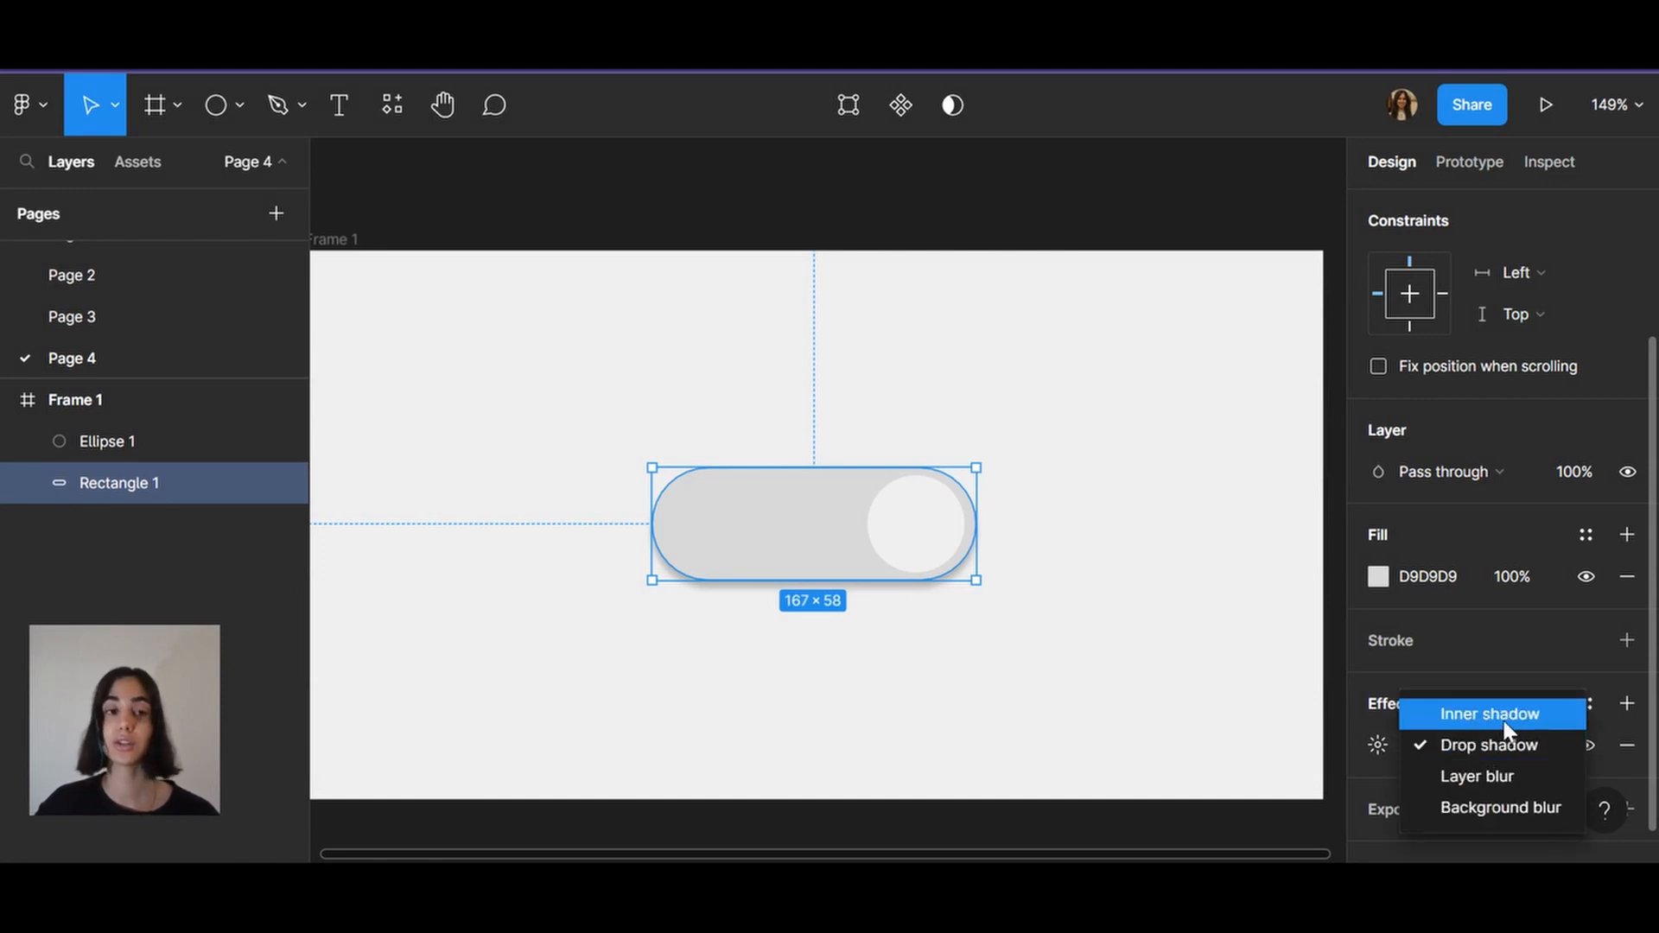
{"action": "left_click", "coordinate": [1504, 721]}
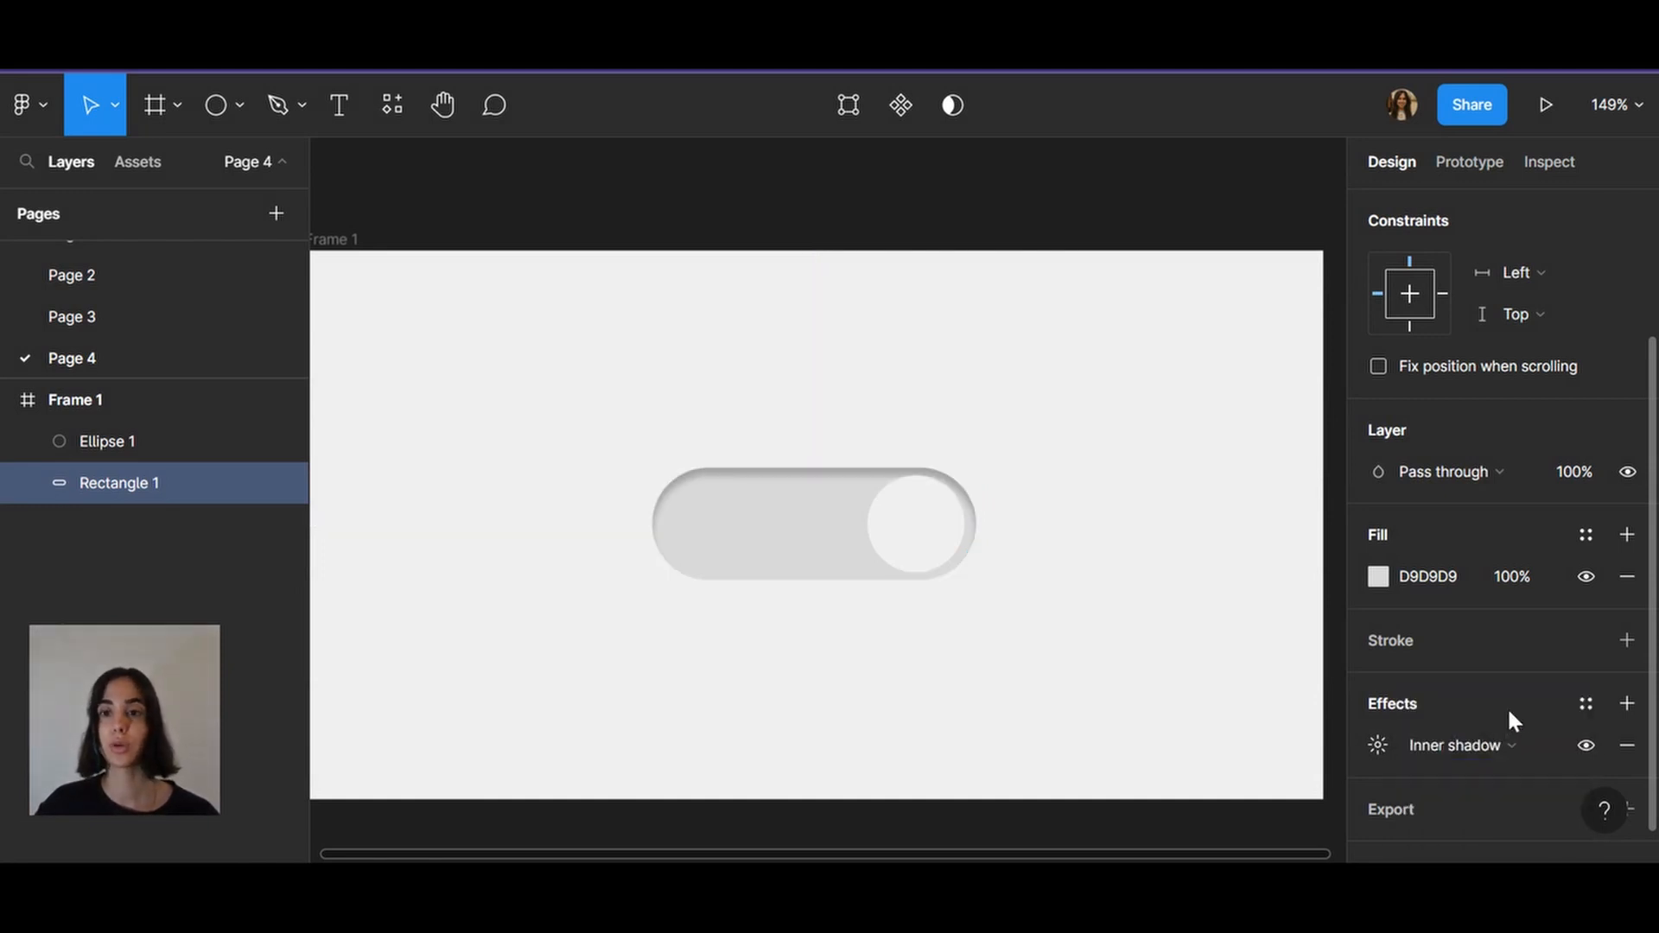
Set the track's inner shadow to a blur of 2 and a Y offset of 2
{"action": "left_click", "coordinate": [1380, 744]}
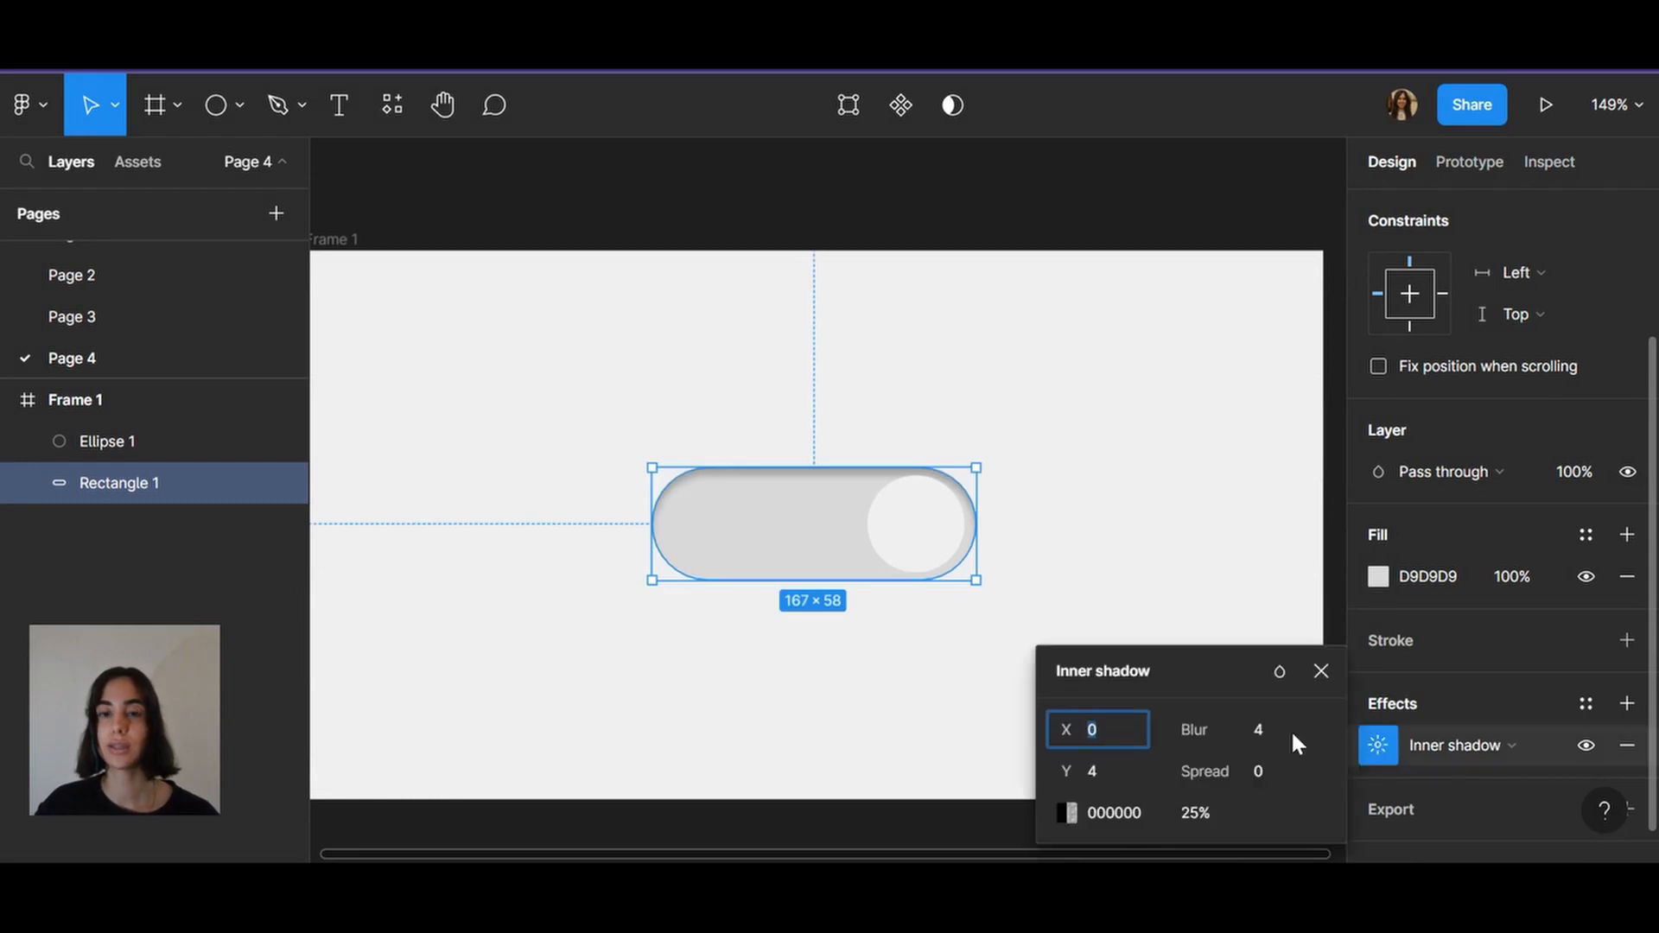
{"action": "left_click_drag", "start_coordinate": [1204, 734], "coordinate": [1173, 738]}
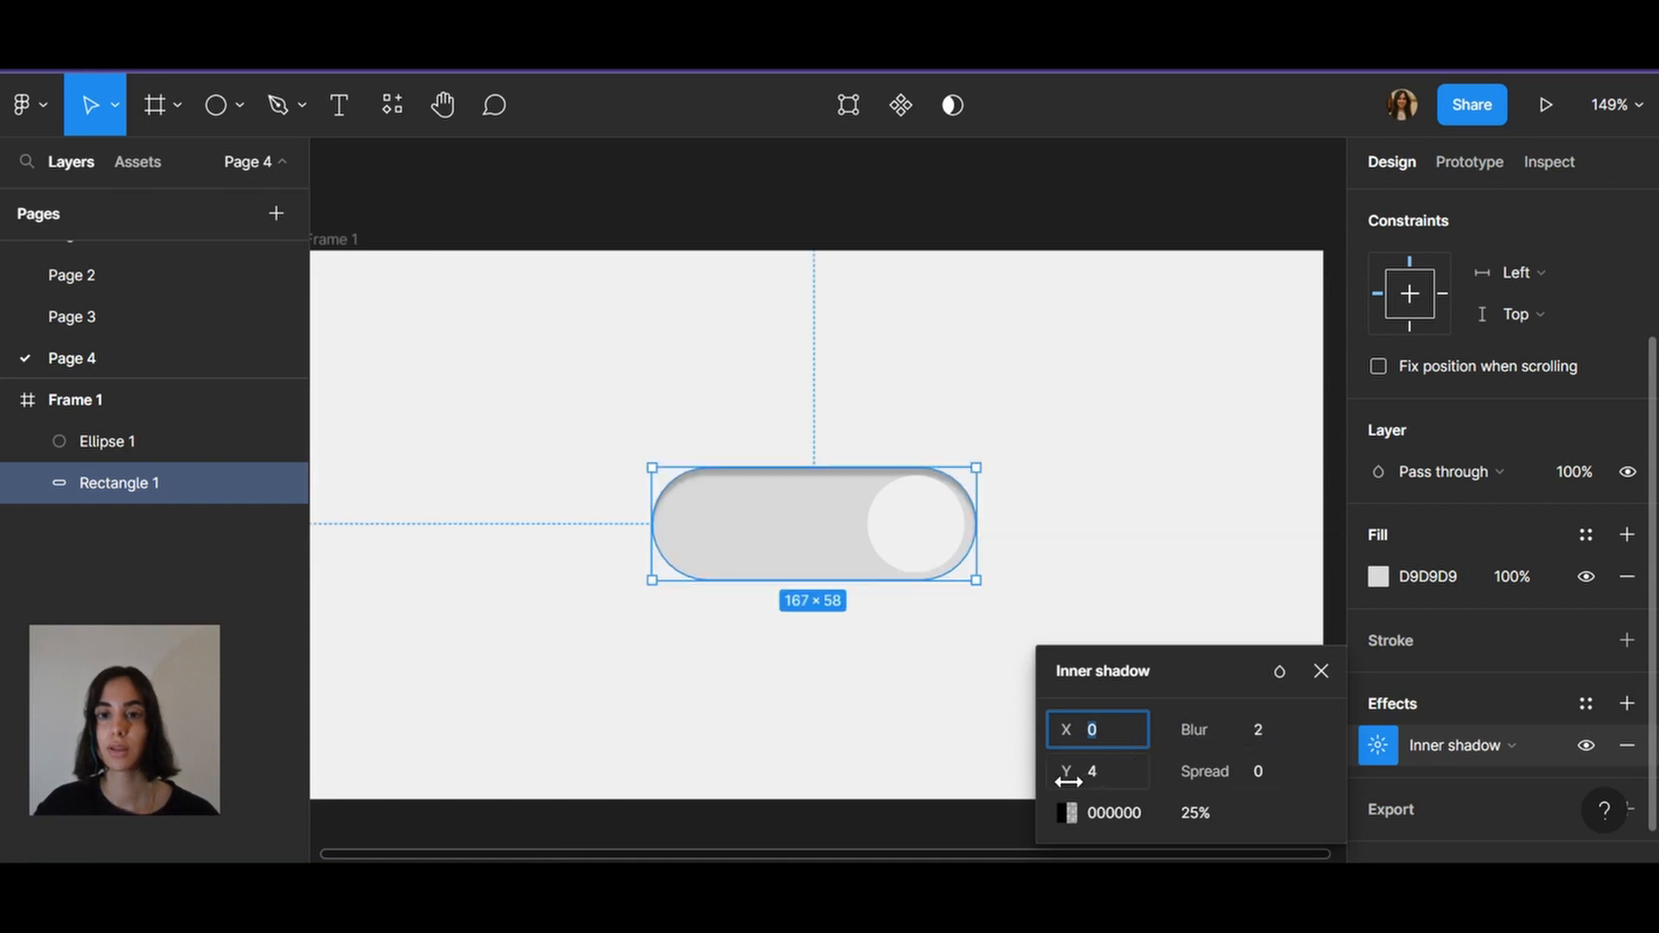
{"action": "left_click_drag", "start_coordinate": [1071, 772], "coordinate": [1069, 779]}
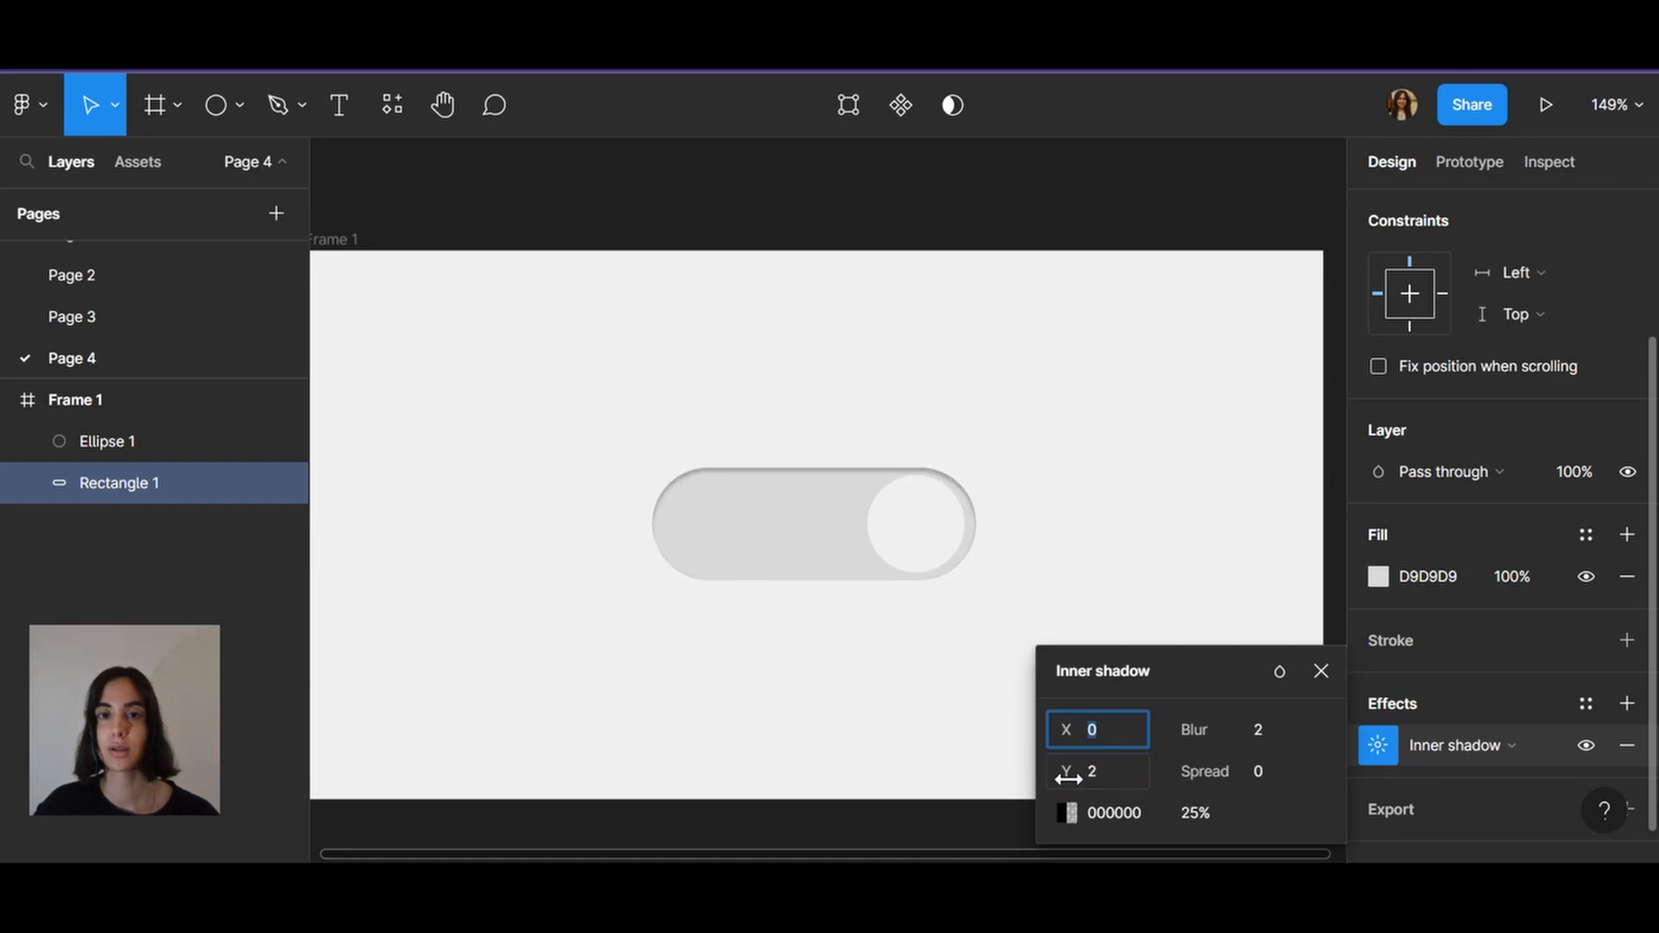
{"action": "left_click", "coordinate": [1323, 675]}
Add a drop shadow to the circular knob with a Y offset of 2
{"action": "left_click", "coordinate": [942, 532]}
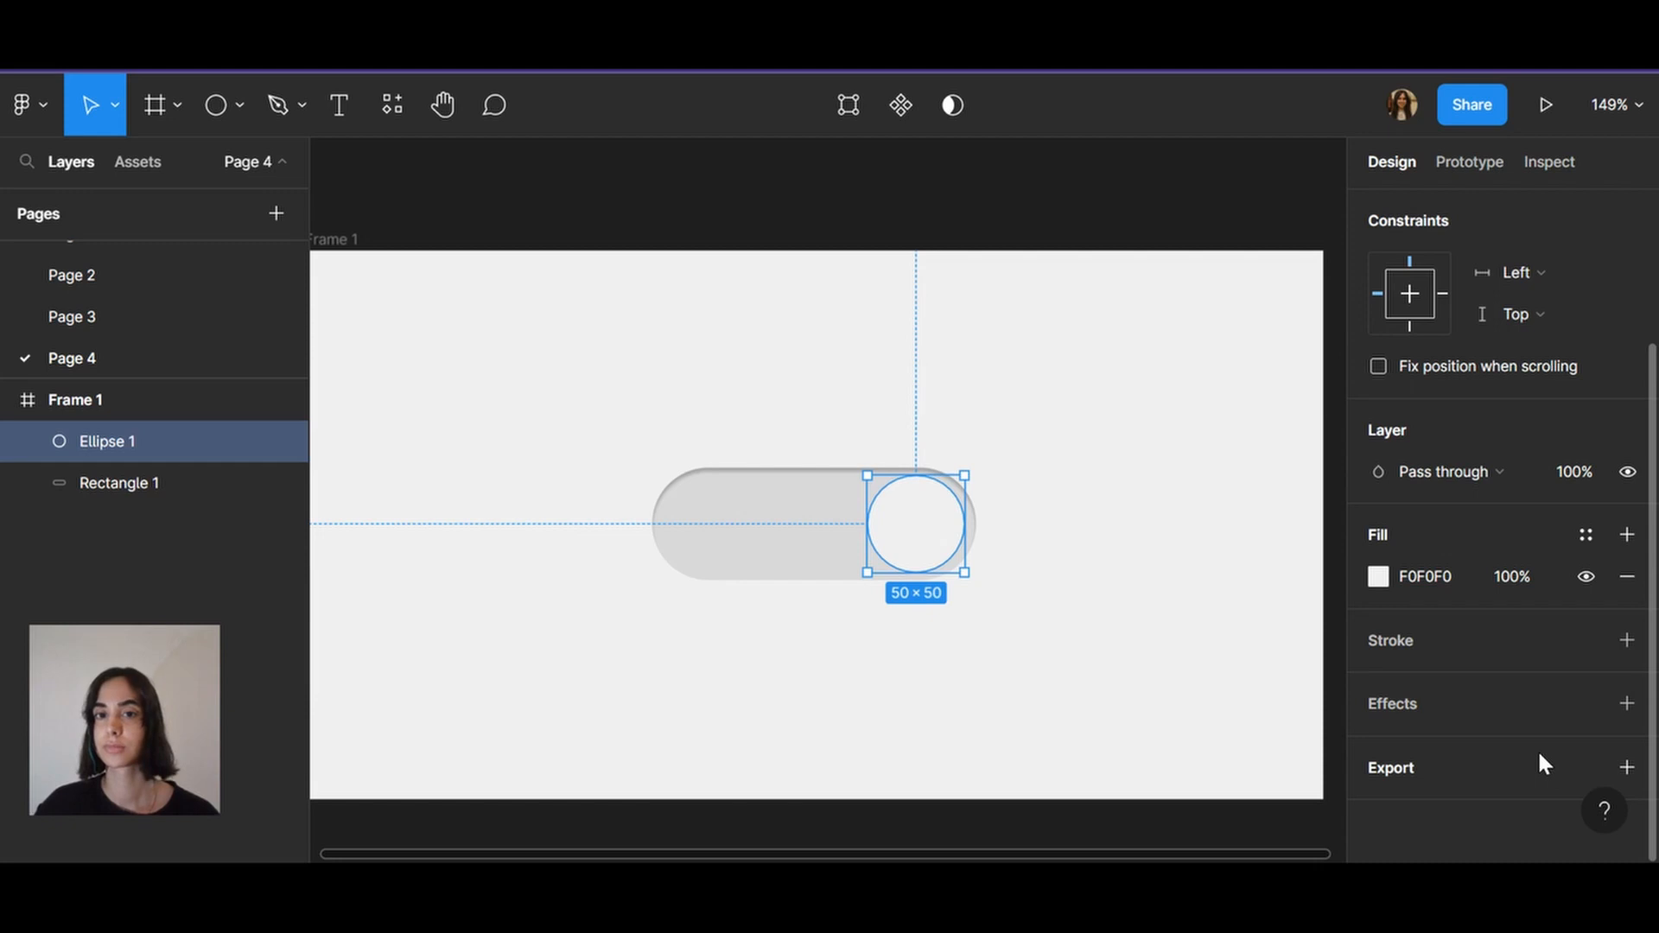
{"action": "left_click", "coordinate": [1627, 705]}
{"action": "scroll", "coordinate": [1442, 764], "scroll_direction": "down", "scroll_amount": 1}
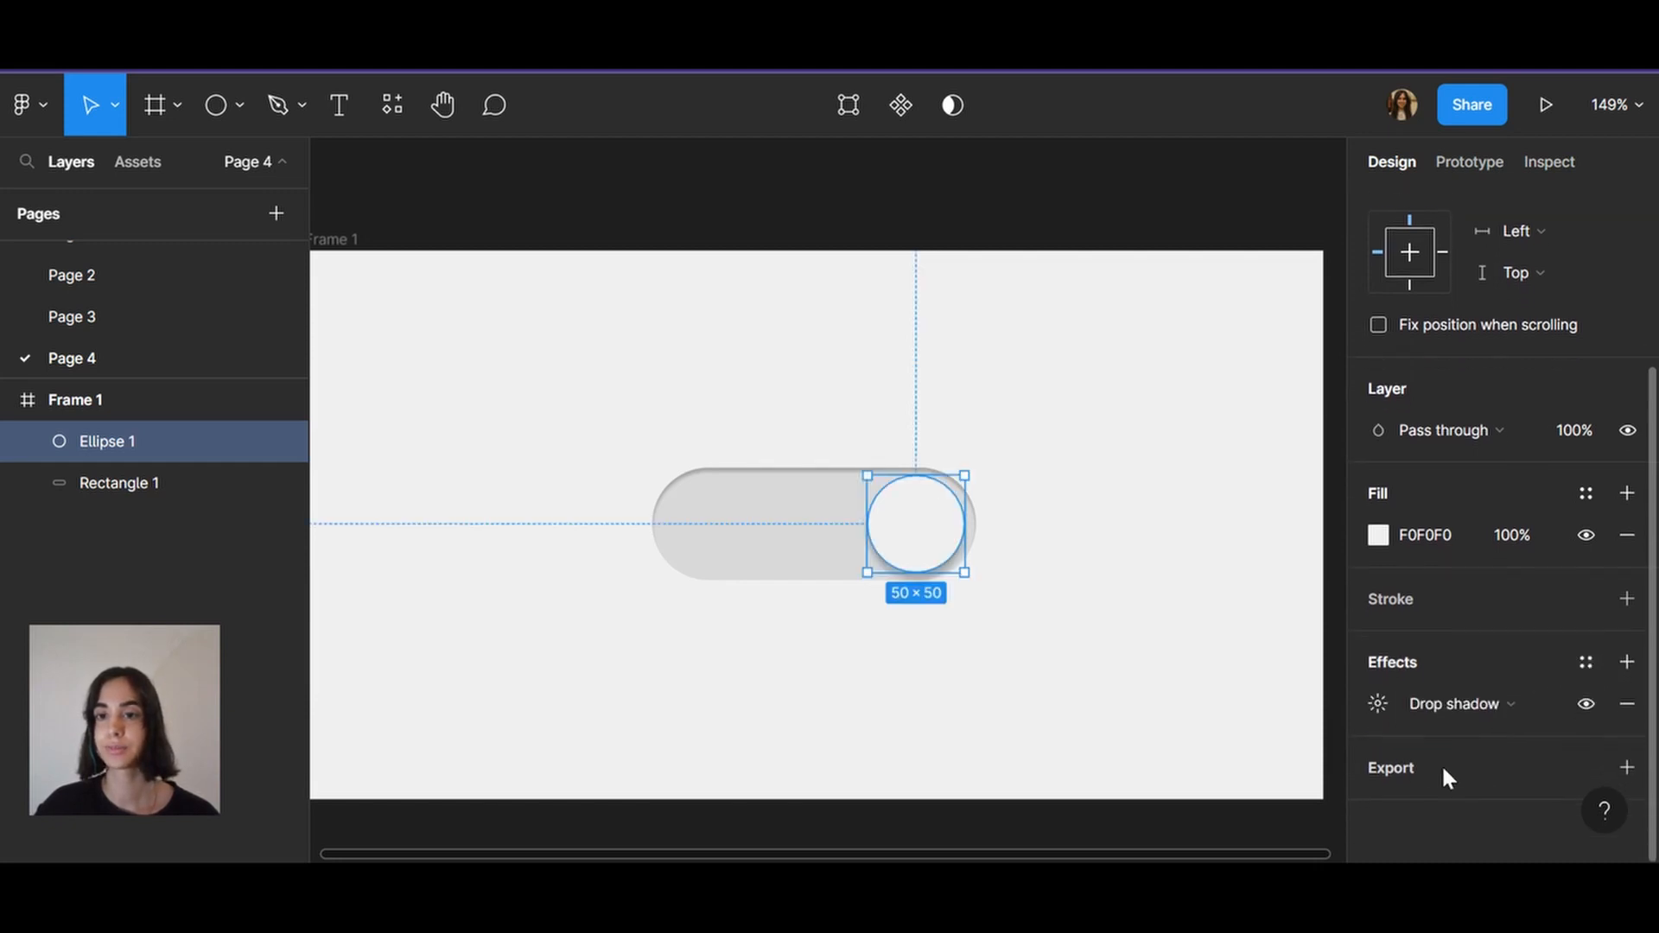
{"action": "left_click", "coordinate": [1379, 706]}
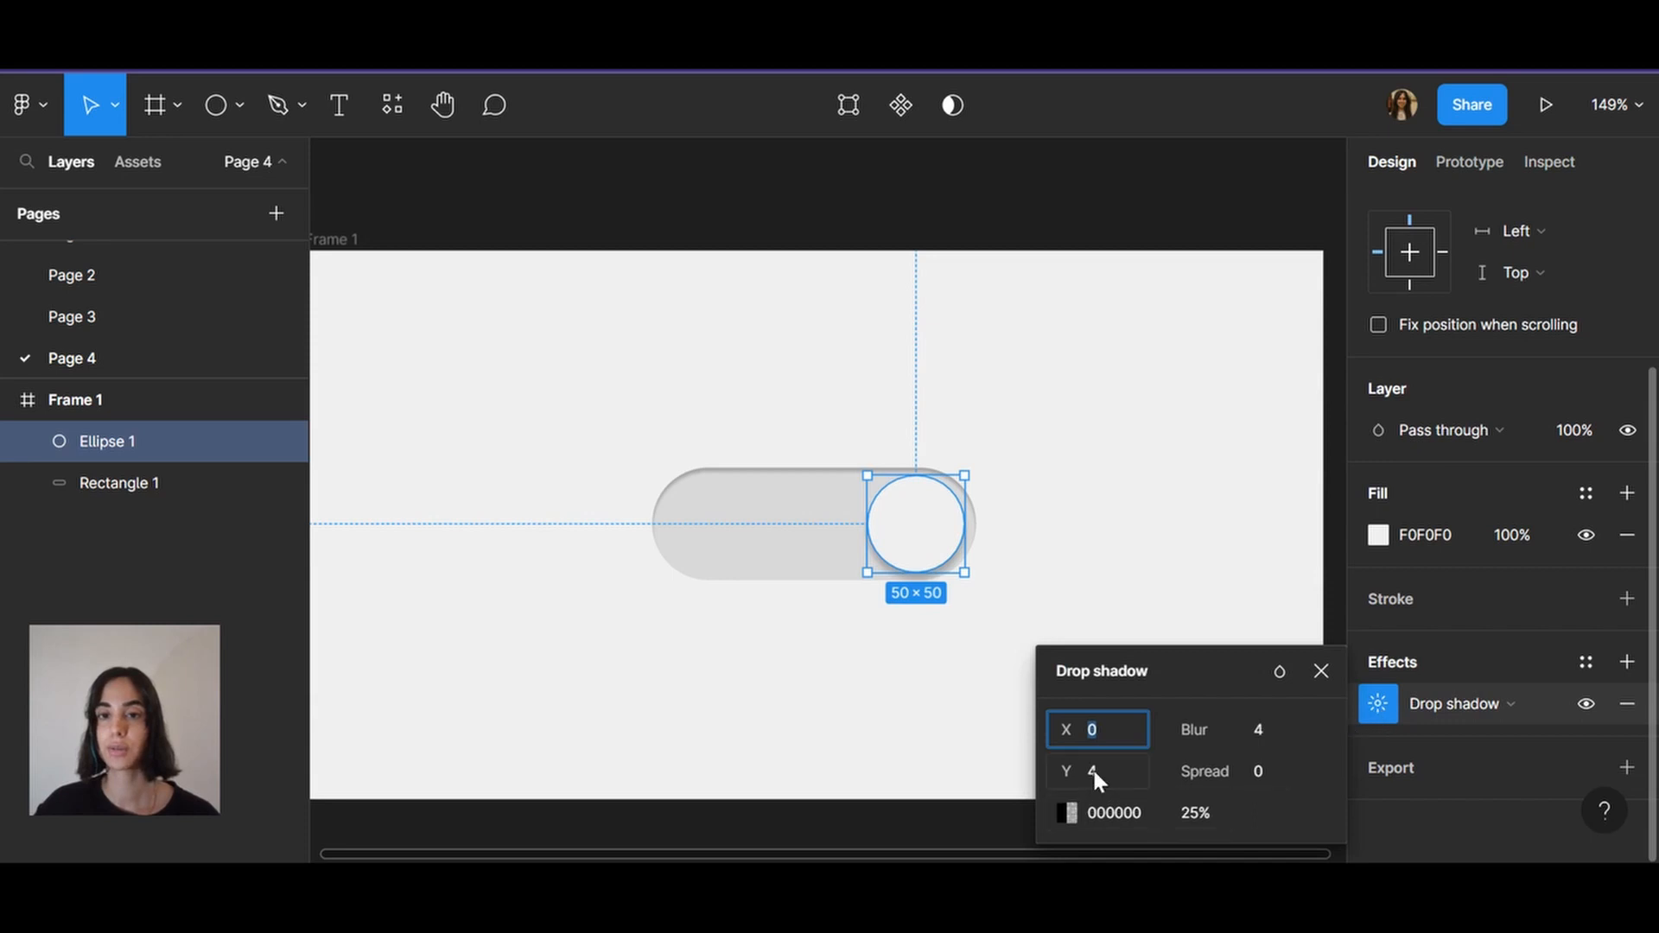
{"action": "left_click_drag", "start_coordinate": [1061, 781], "coordinate": [1060, 781]}
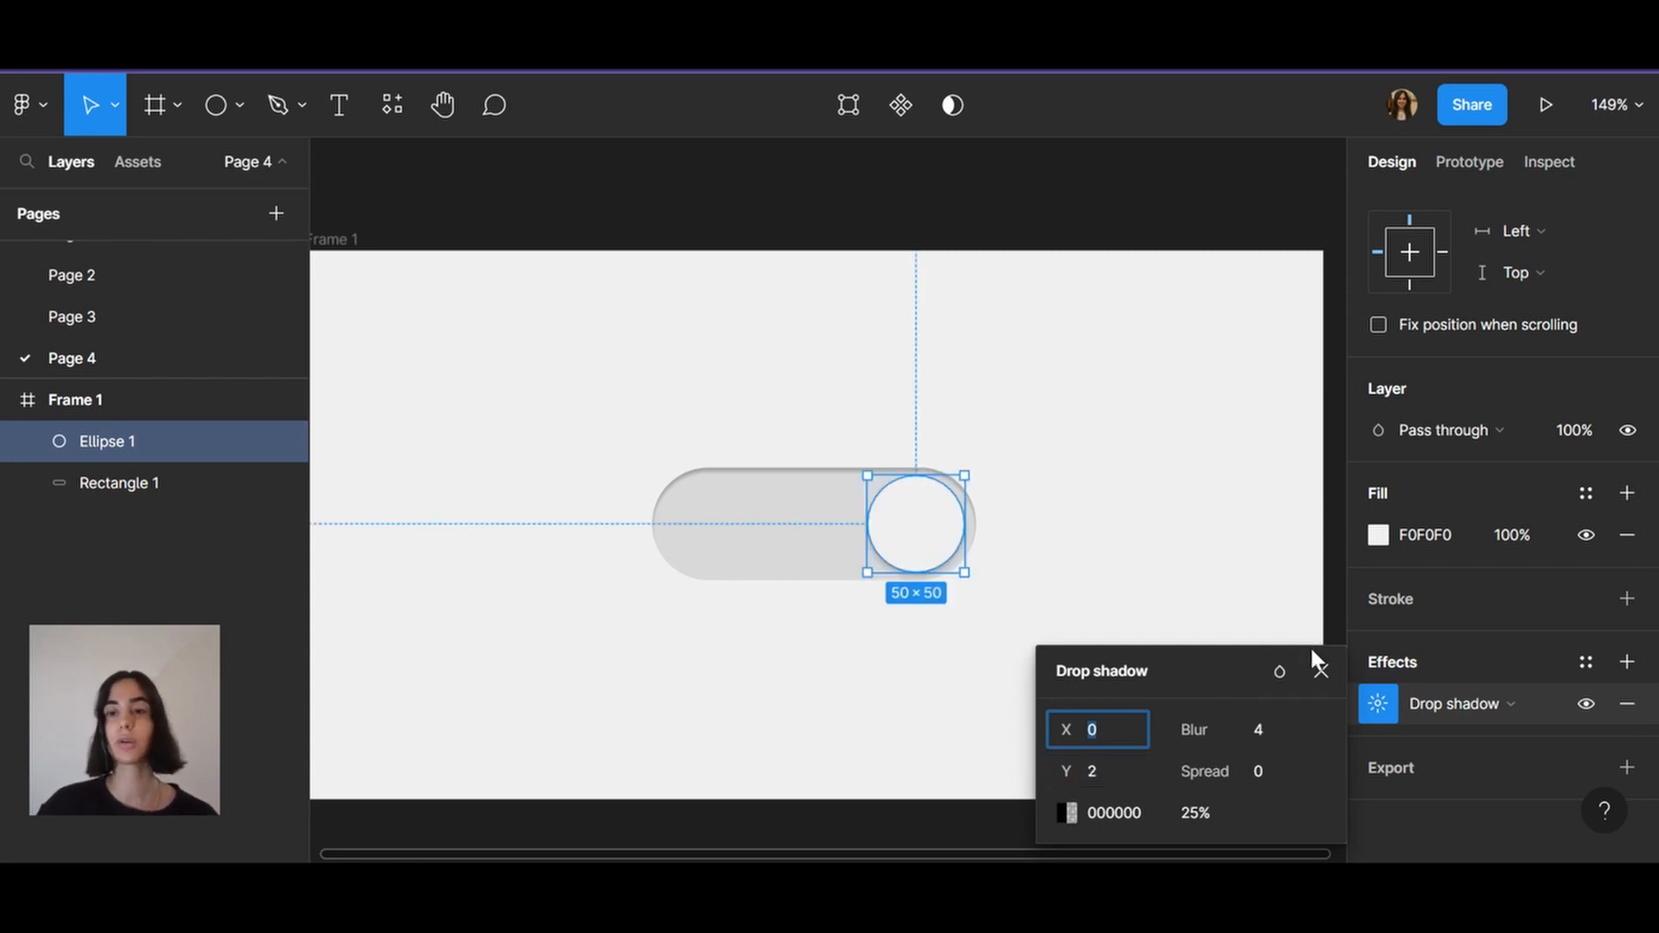
{"action": "left_click", "coordinate": [1319, 674]}
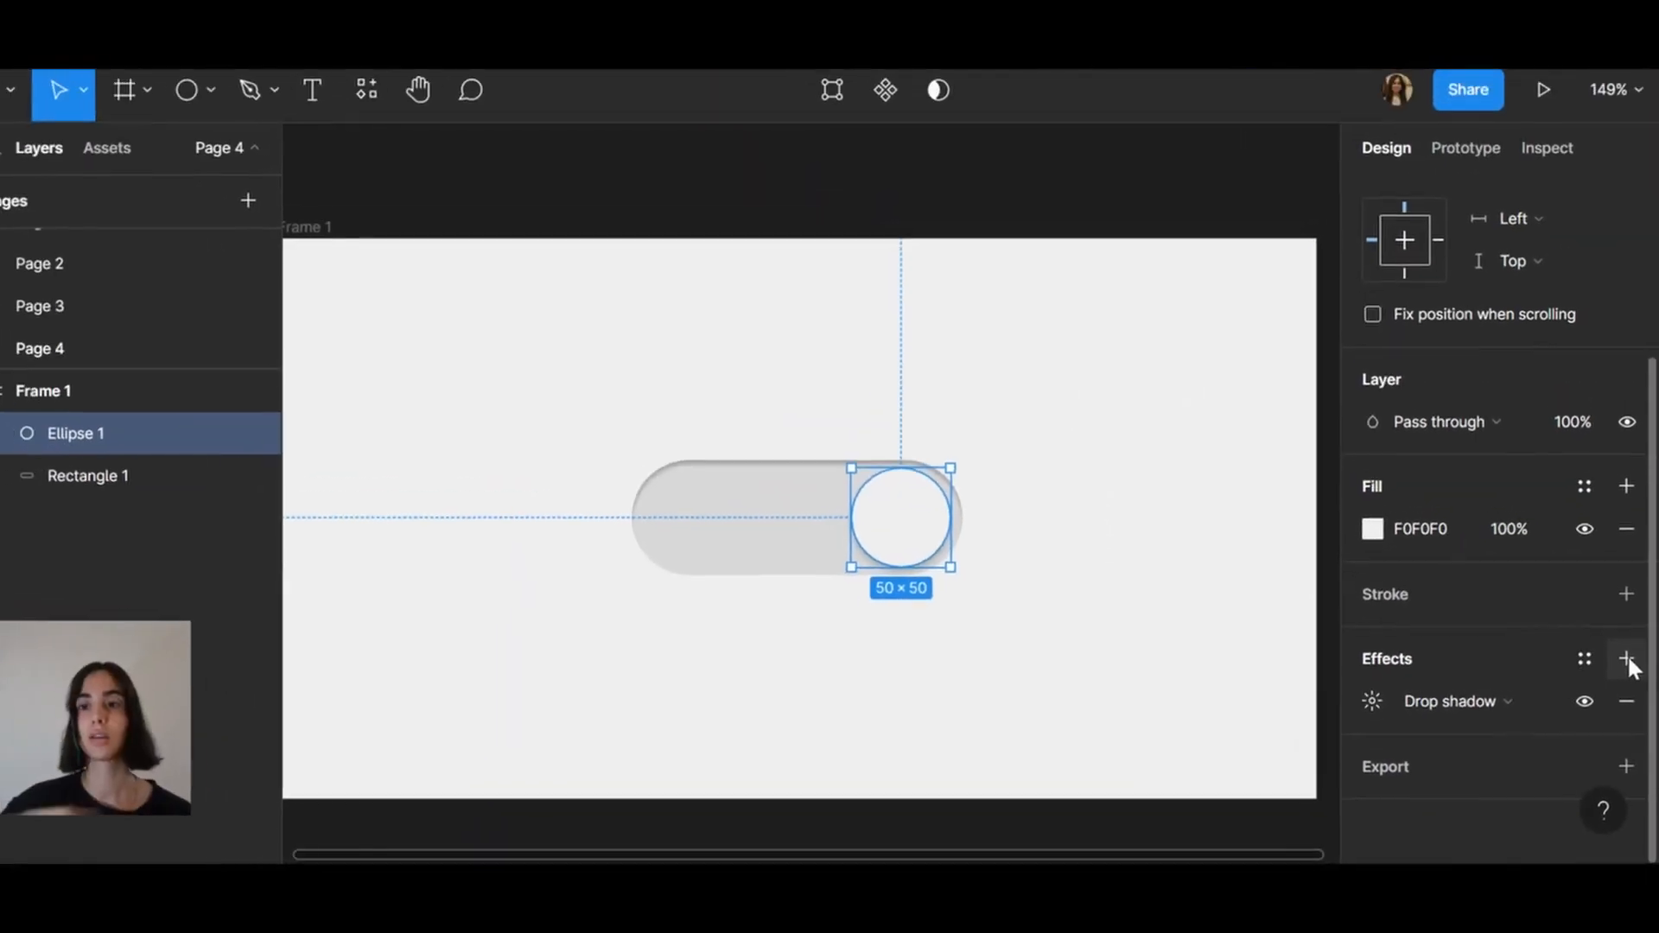
Add a second effect to the knob and make it an inner shadow
{"action": "left_click", "coordinate": [1627, 659]}
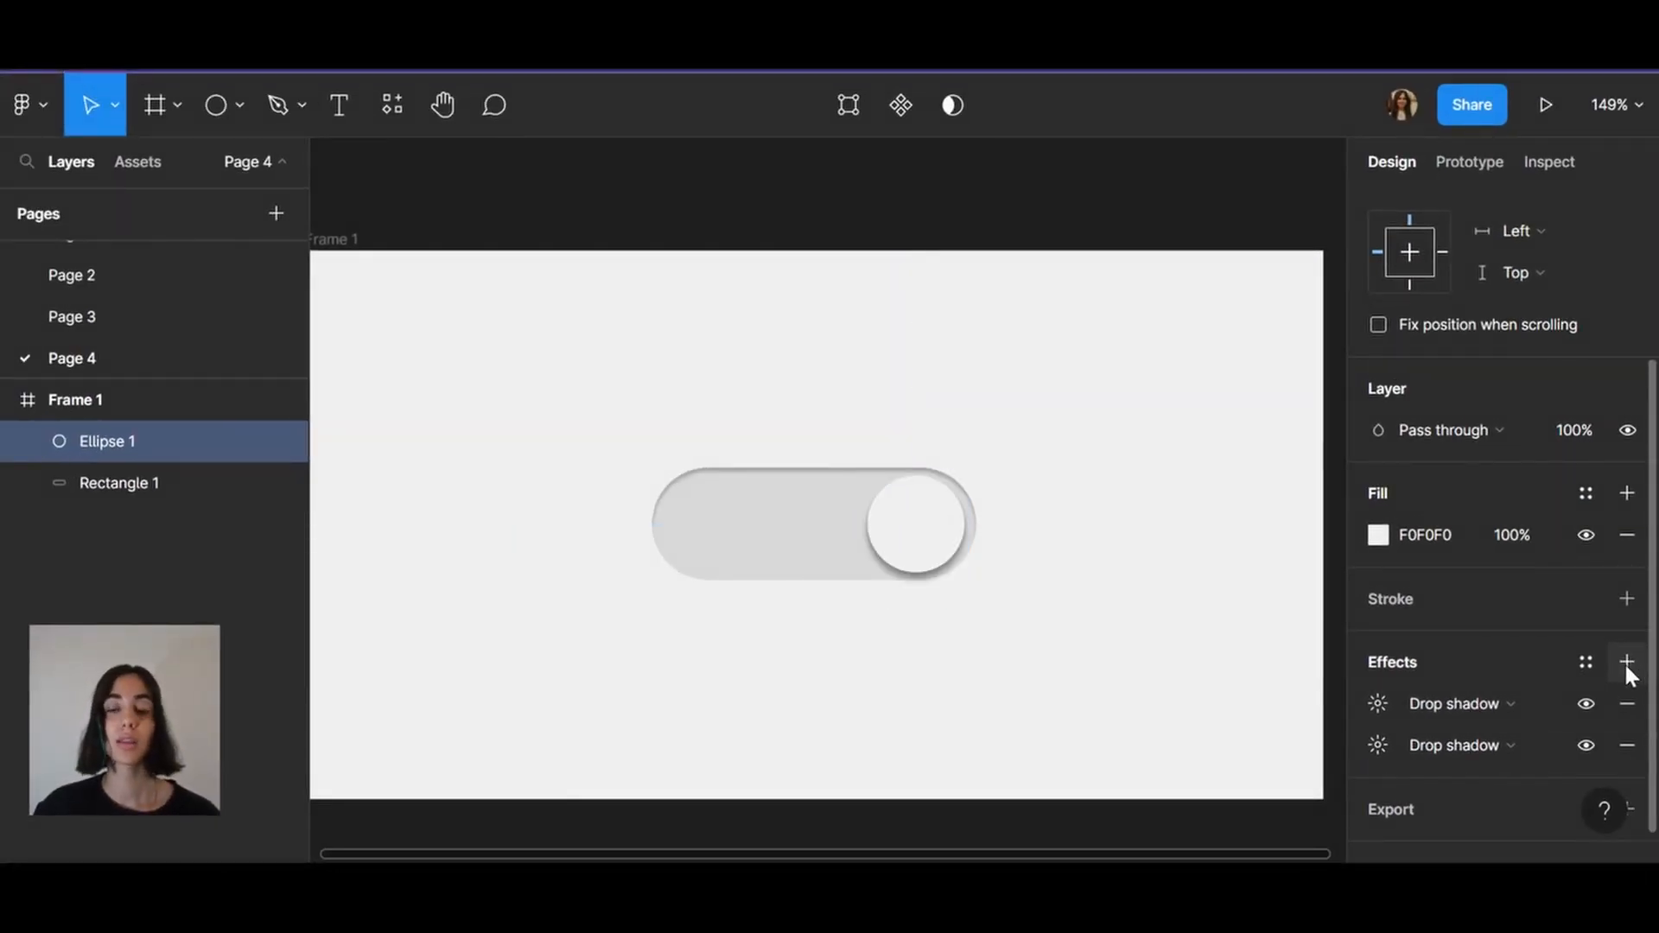
{"action": "left_click", "coordinate": [1506, 707]}
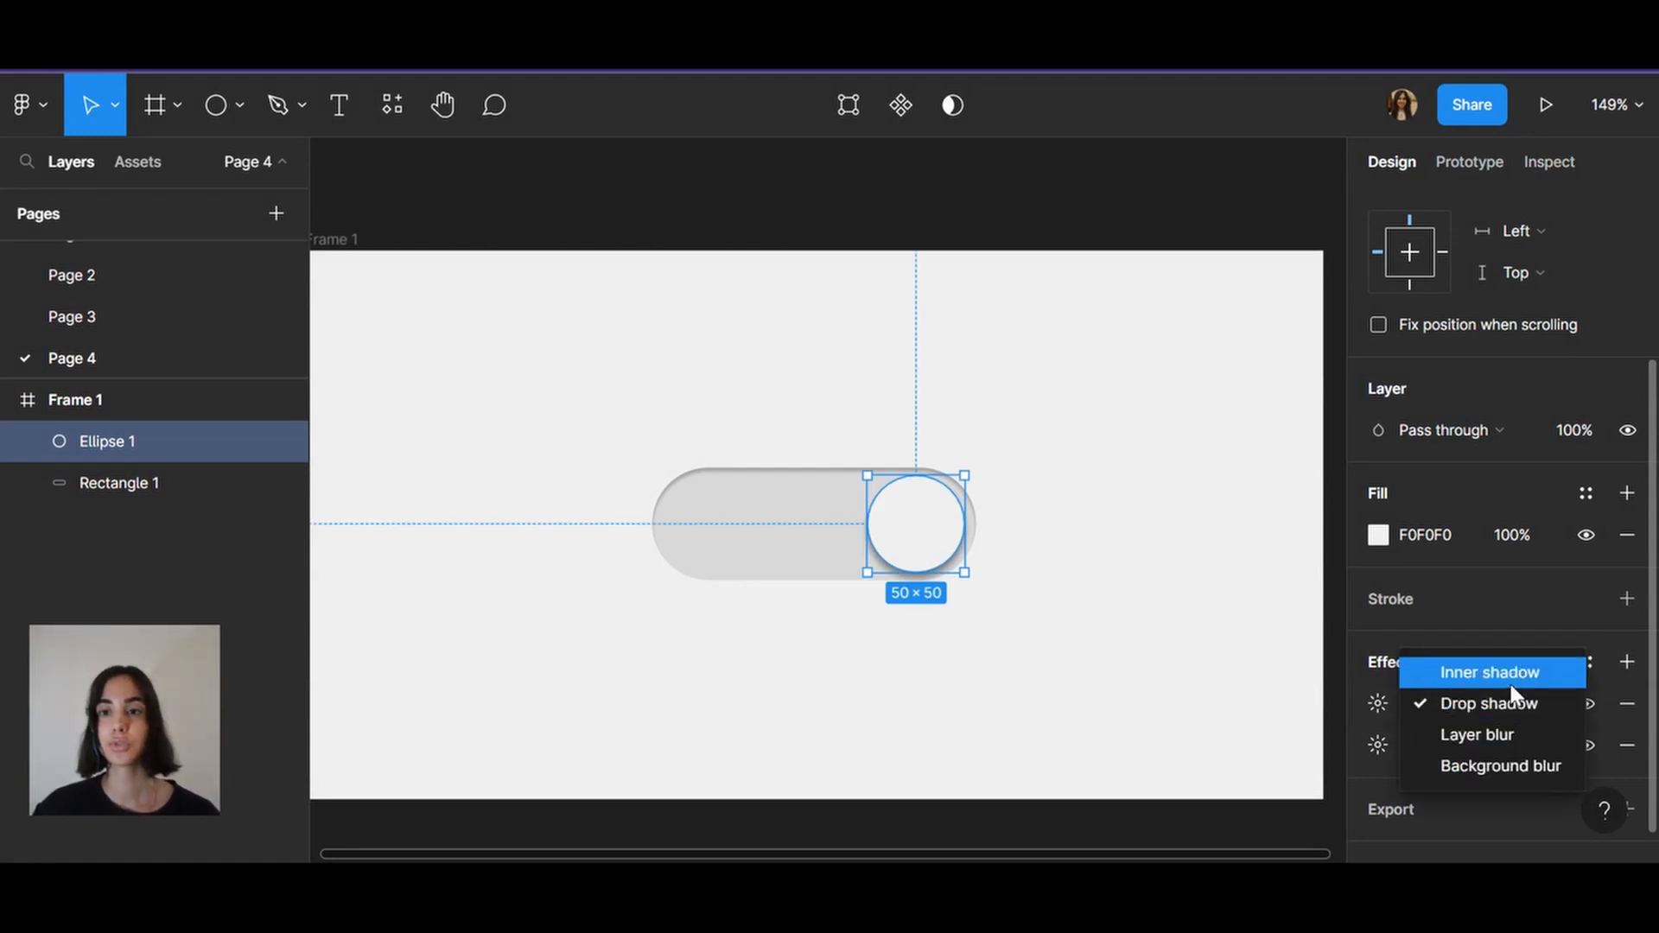
{"action": "left_click", "coordinate": [1508, 673]}
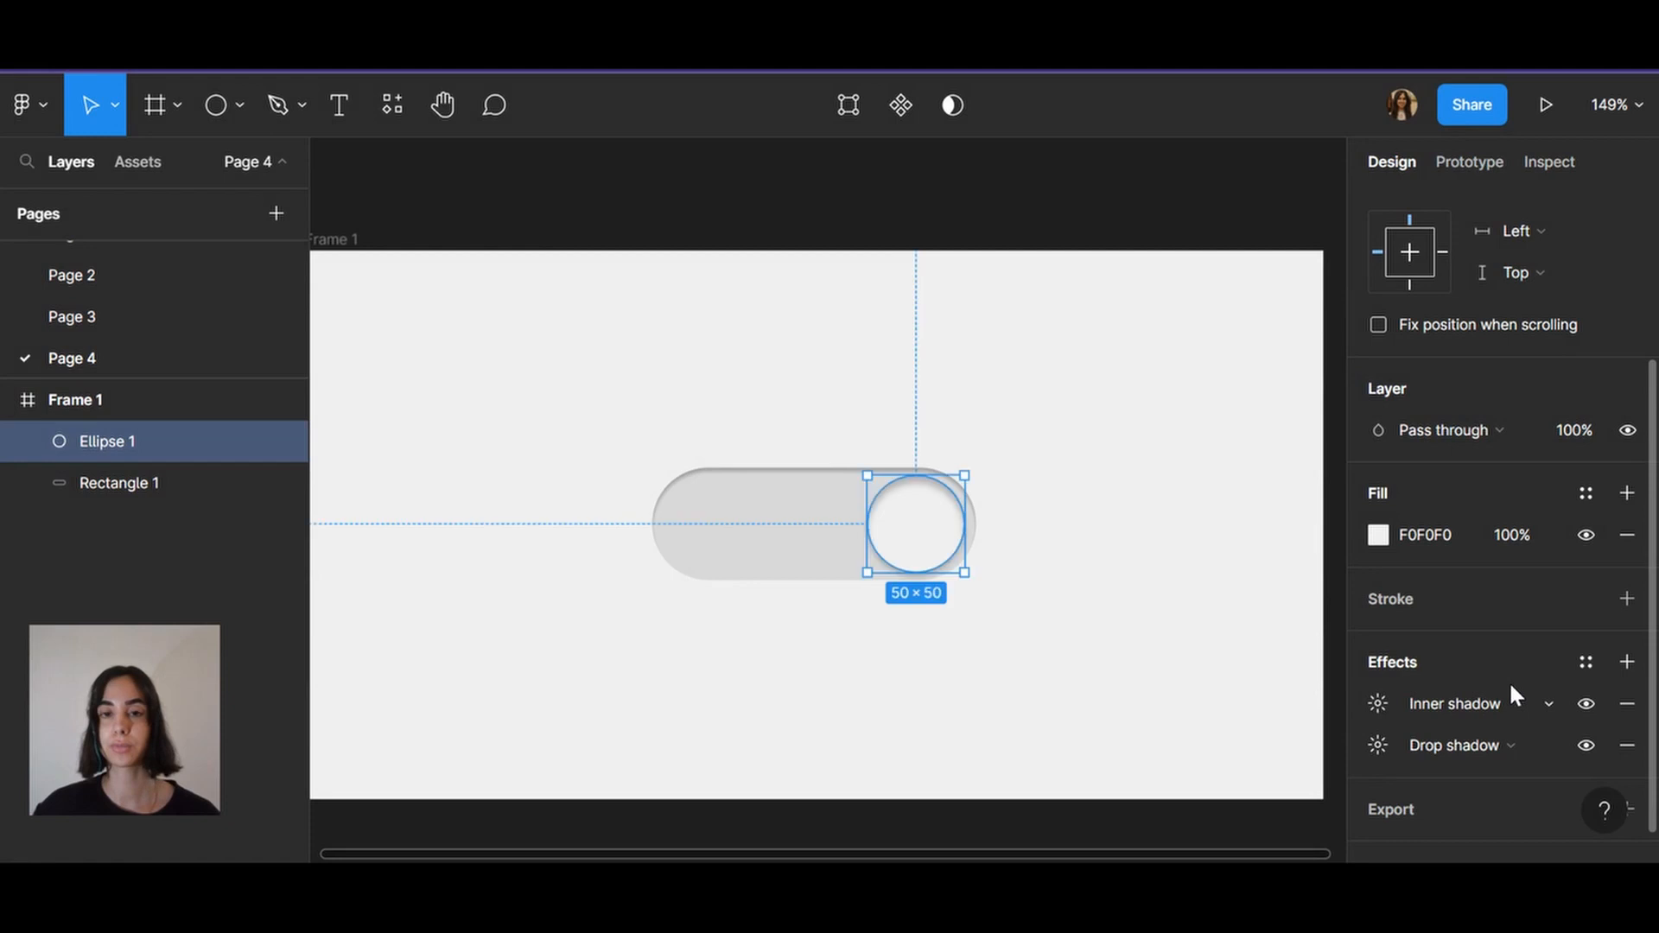
Set the knob's inner shadow colour to white FFFFFF at 53% opacity
{"action": "left_click", "coordinate": [1377, 704]}
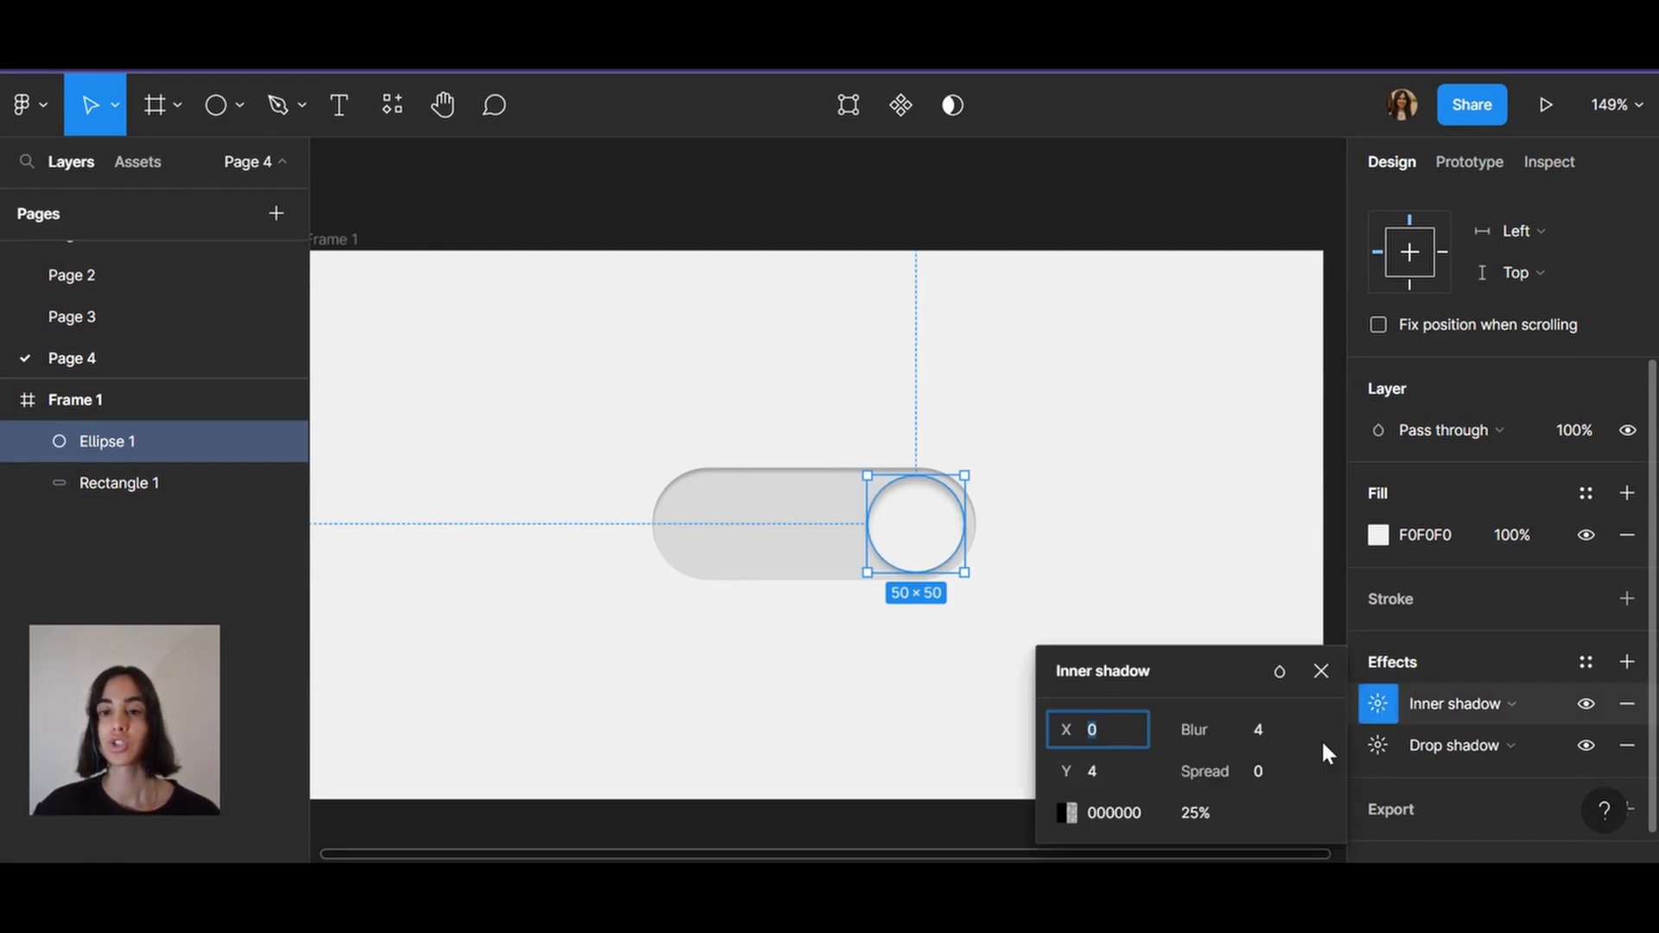
{"action": "left_click", "coordinate": [1065, 815]}
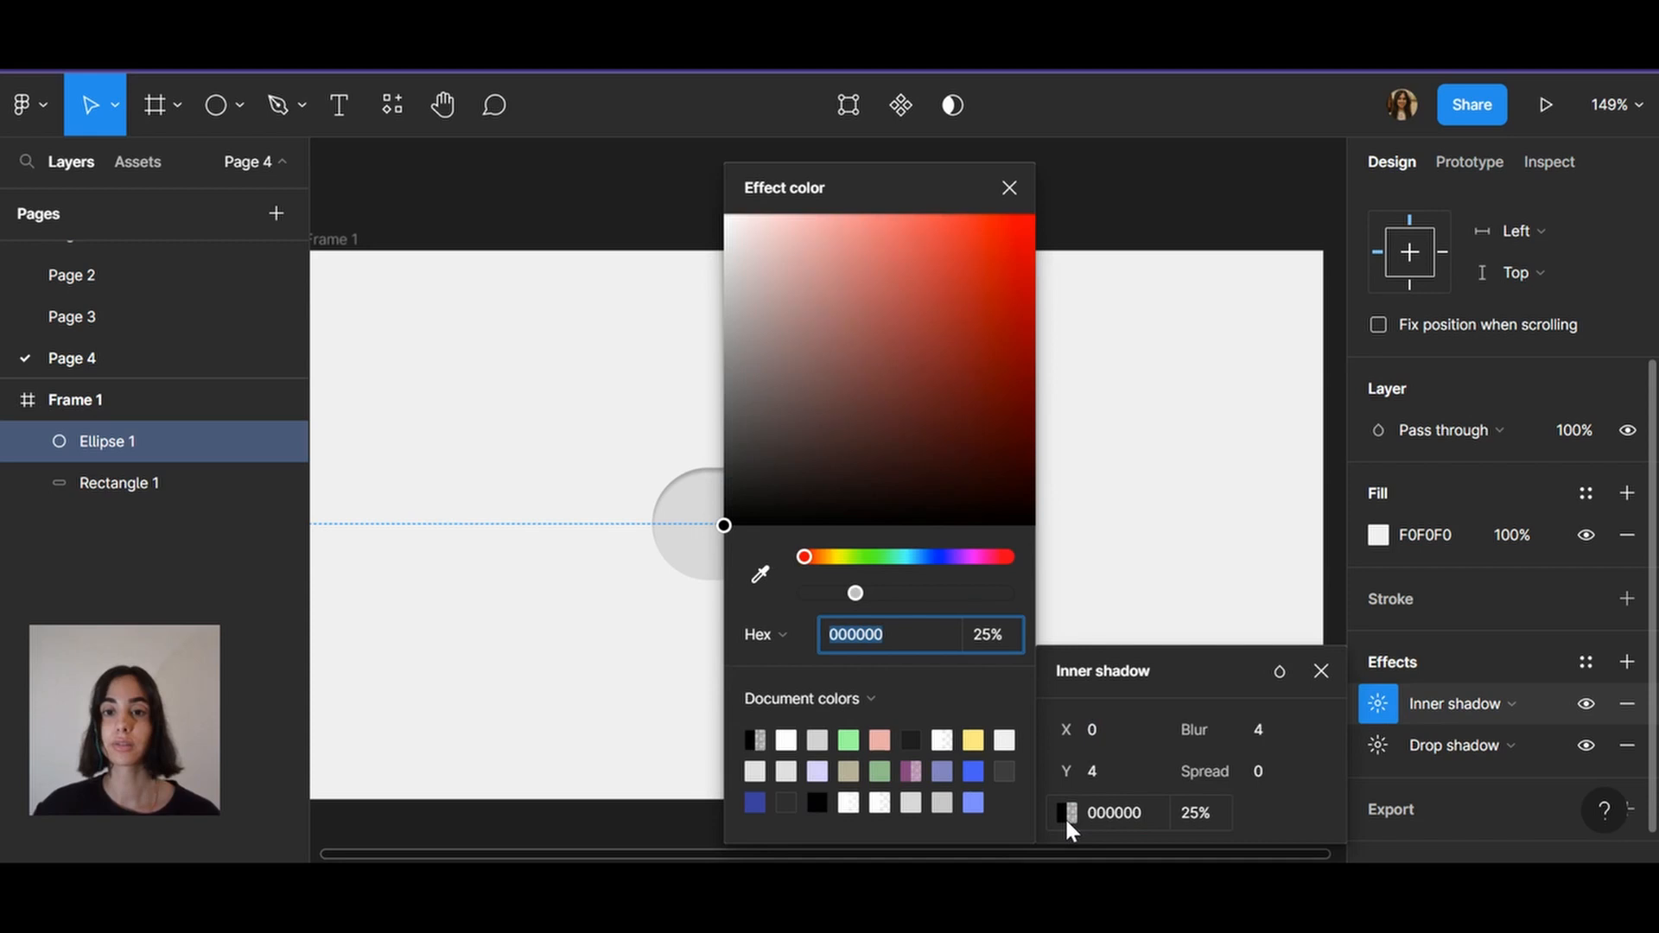
{"action": "left_click", "coordinate": [785, 741]}
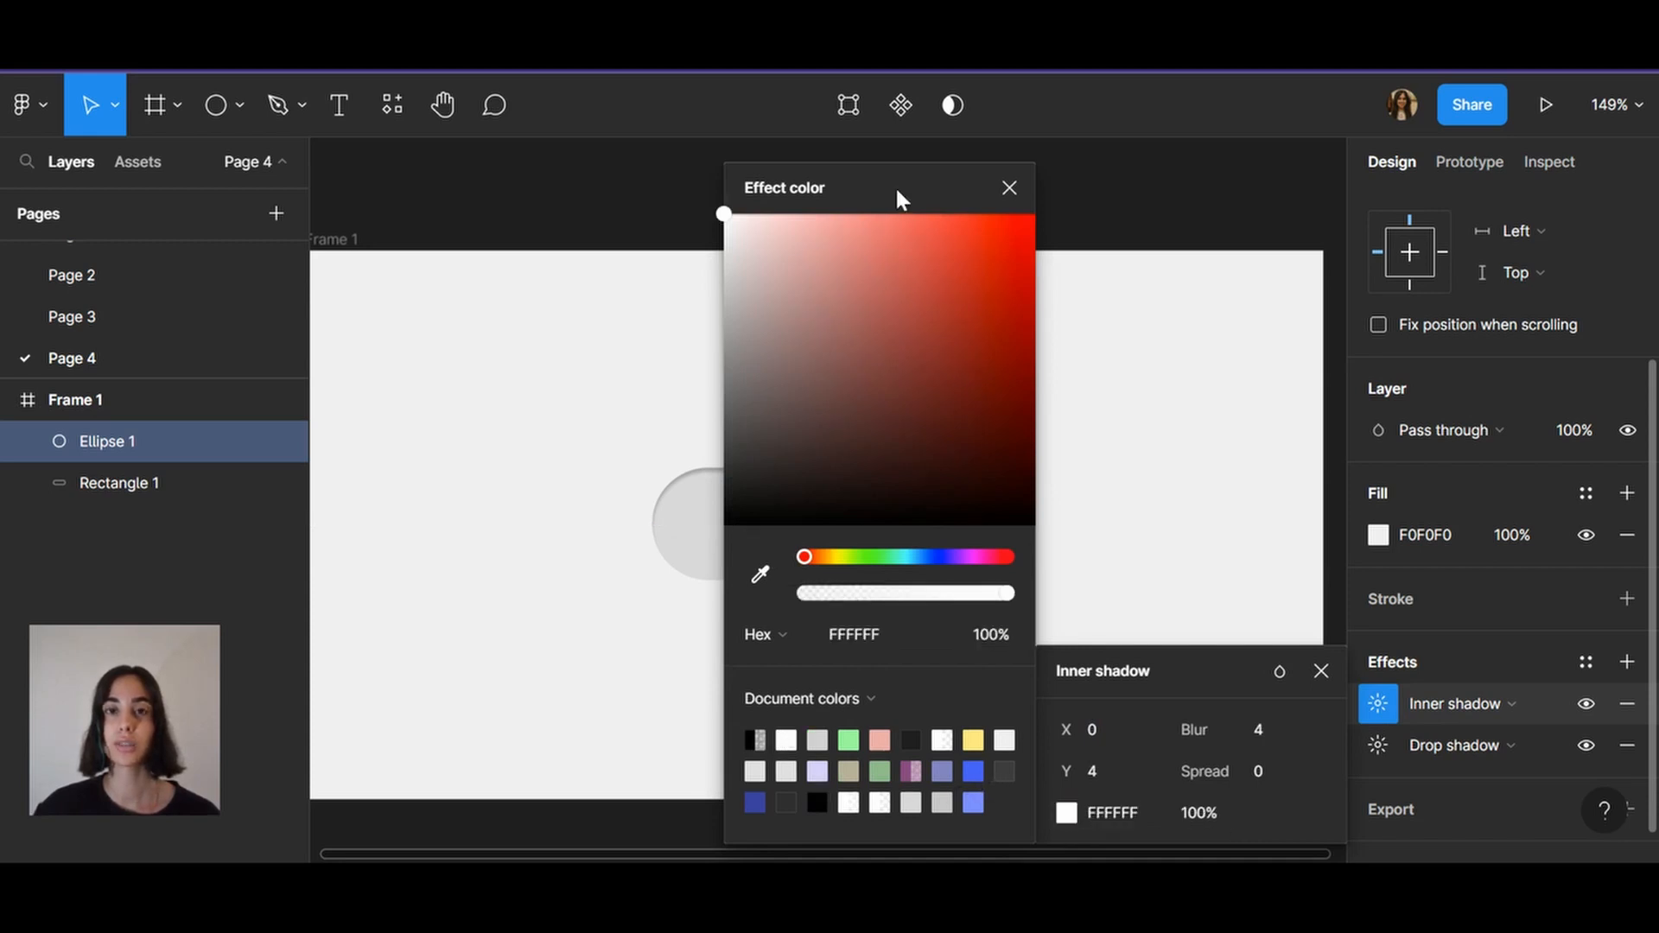
{"action": "left_click_drag", "start_coordinate": [897, 192], "coordinate": [1274, 149]}
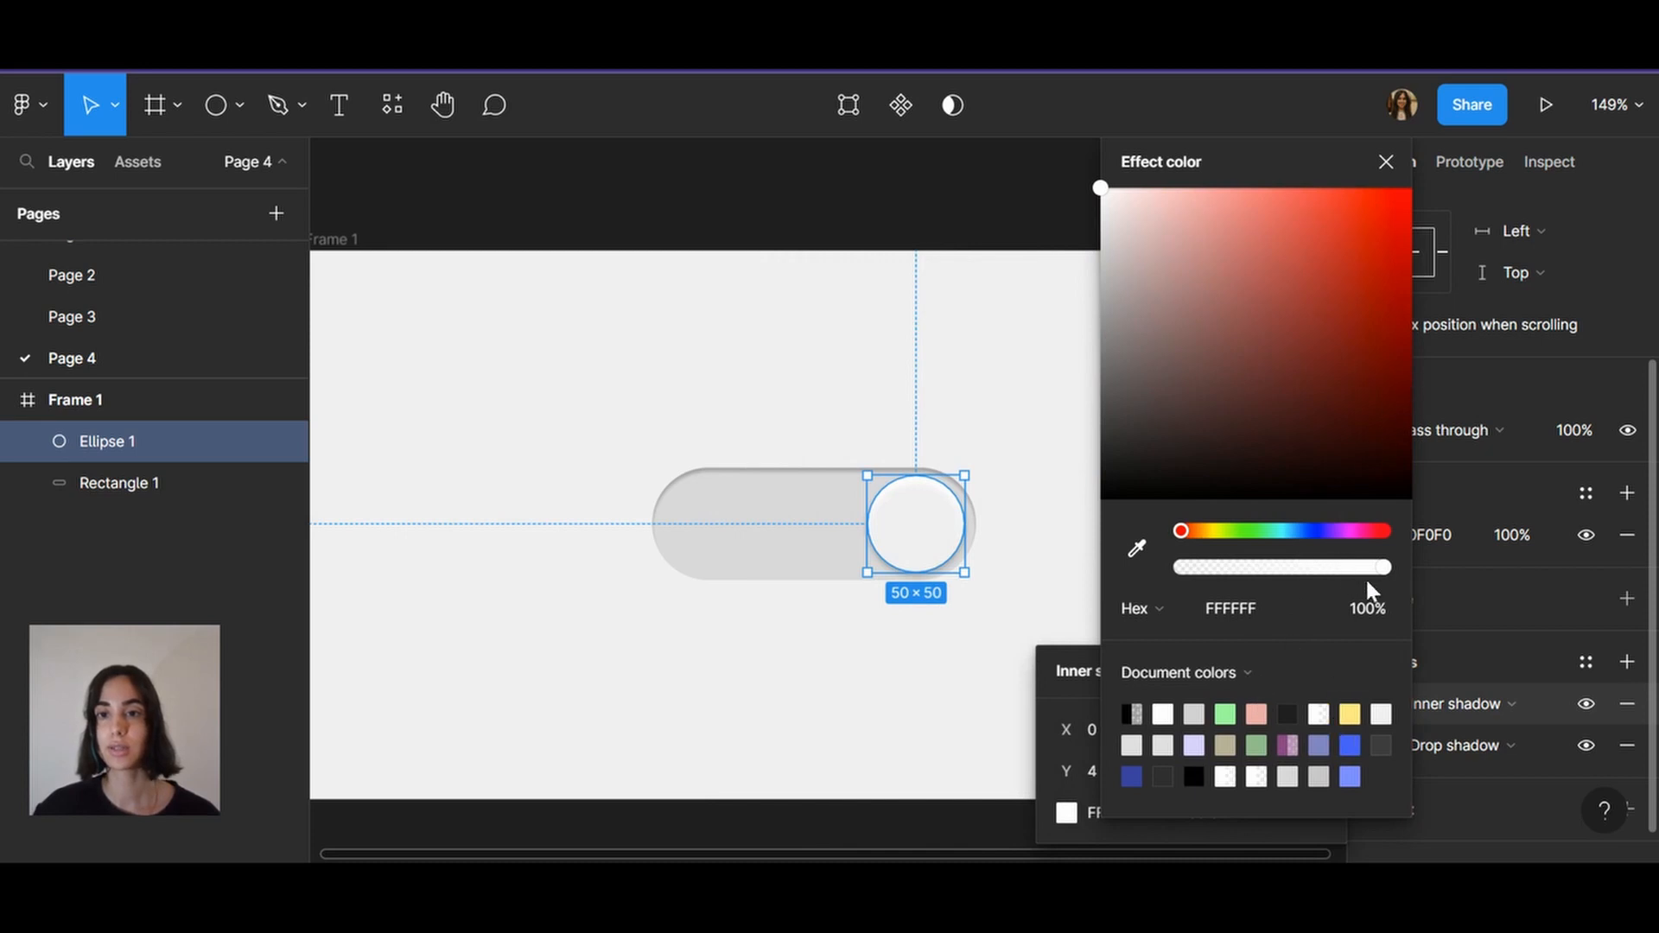
{"action": "left_click_drag", "start_coordinate": [1385, 576], "coordinate": [1287, 585]}
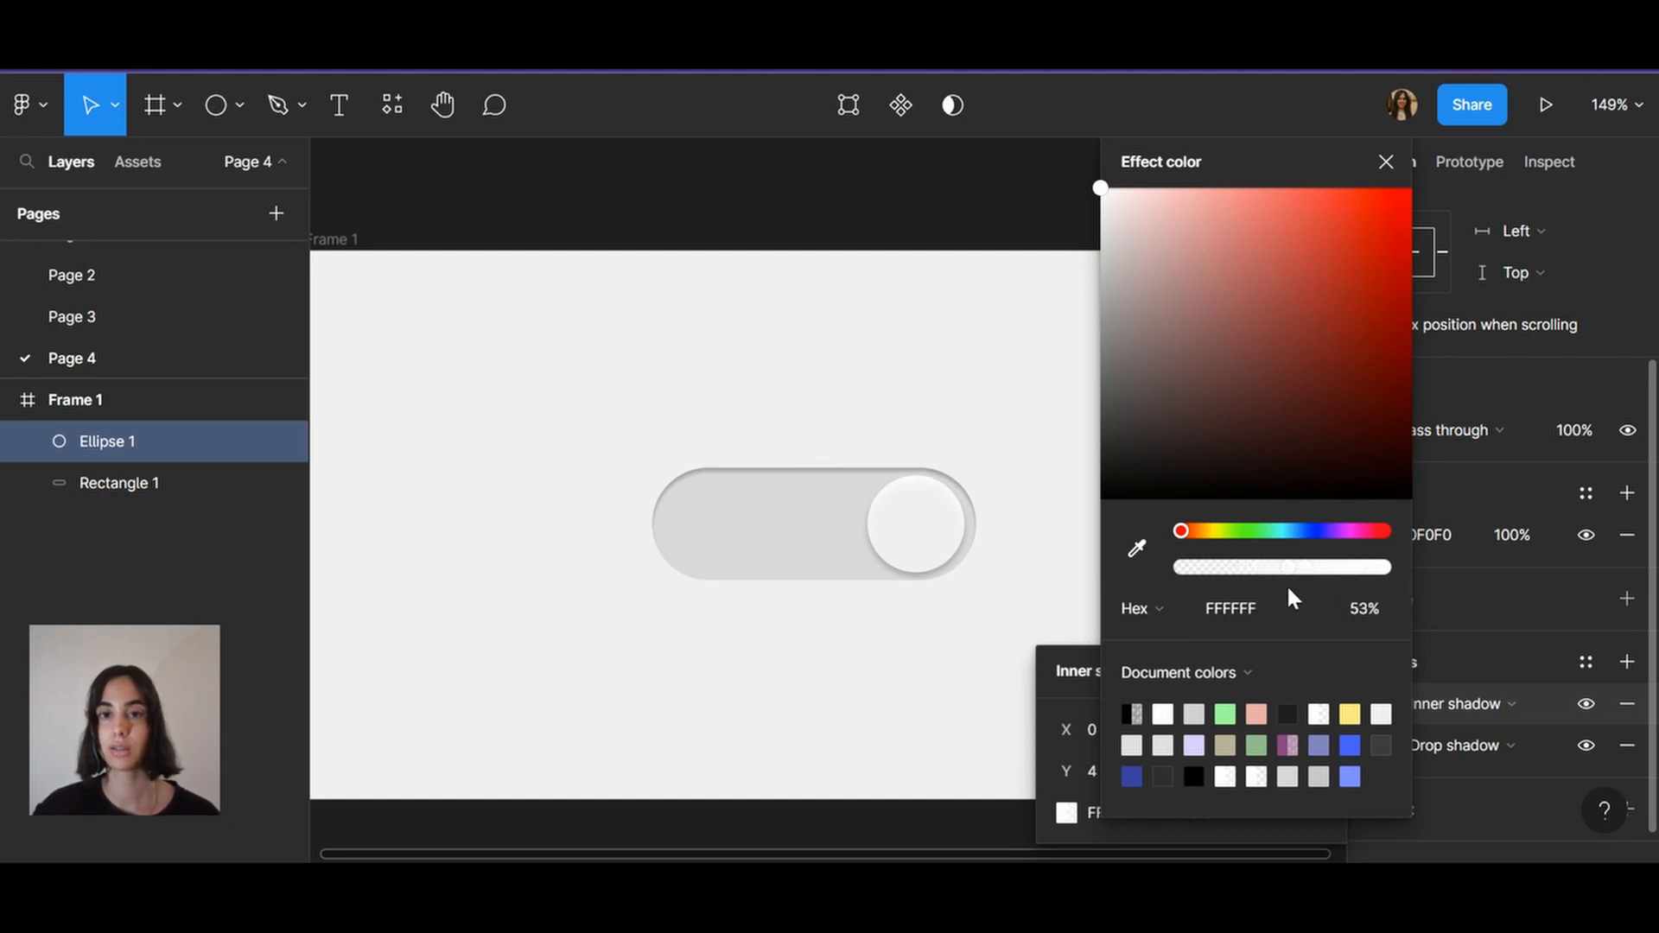
{"action": "left_click", "coordinate": [1387, 162]}
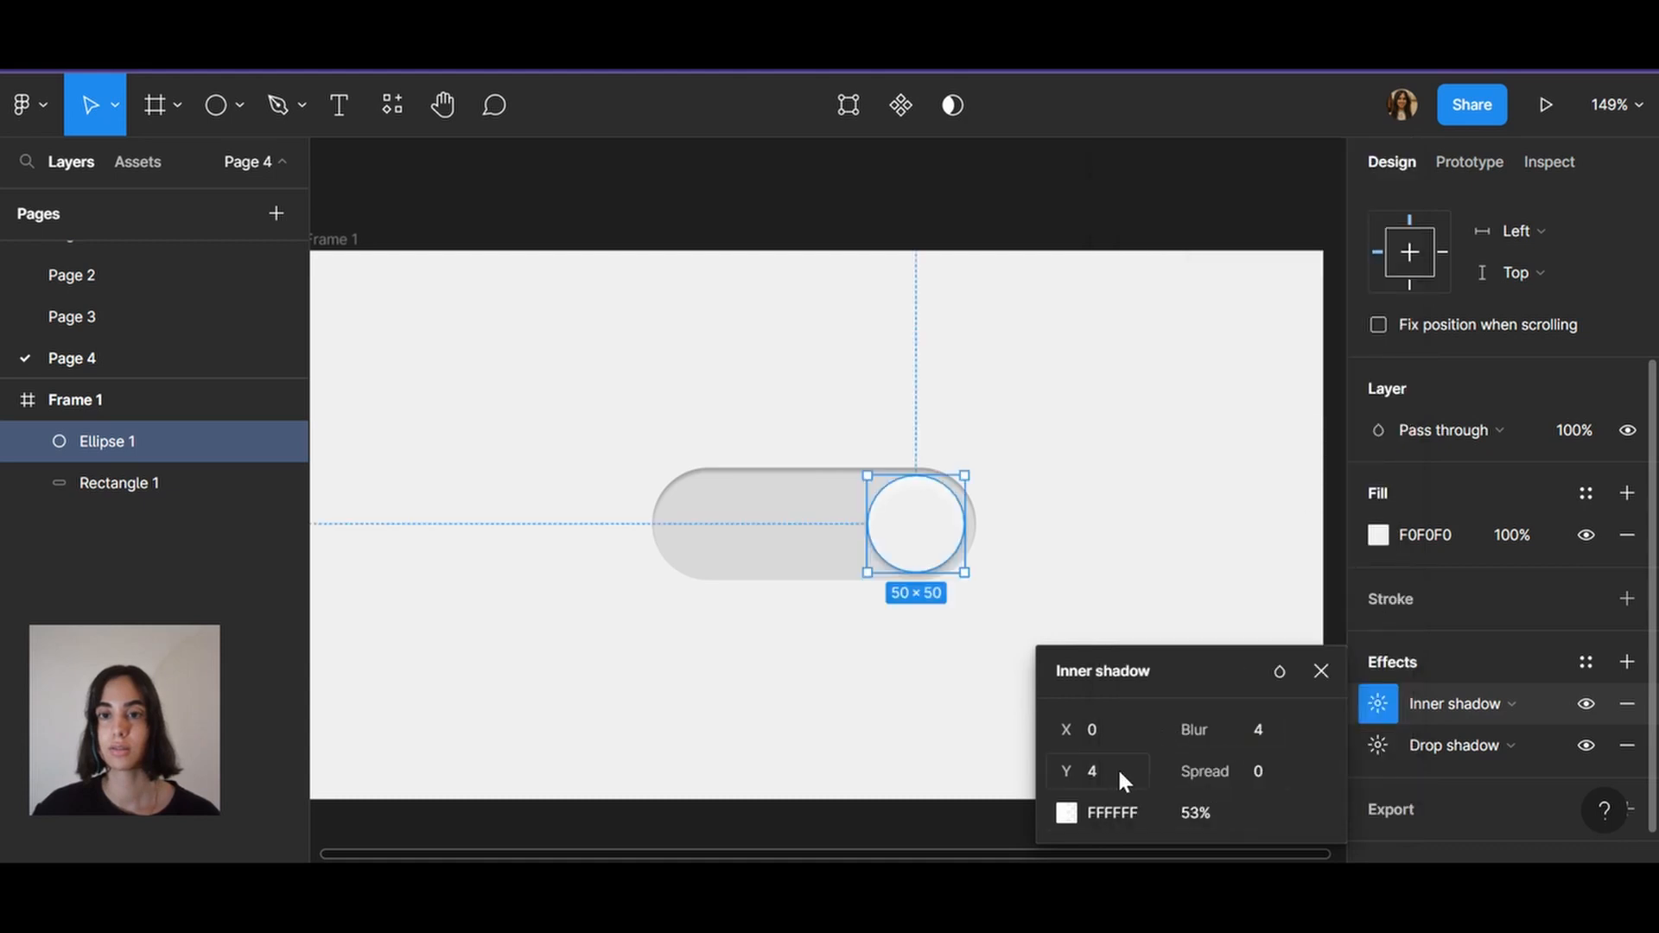
Reduce the knob's inner shadow blur to 2 and deselect the knob
{"action": "left_click_drag", "start_coordinate": [1224, 726], "coordinate": [1200, 730]}
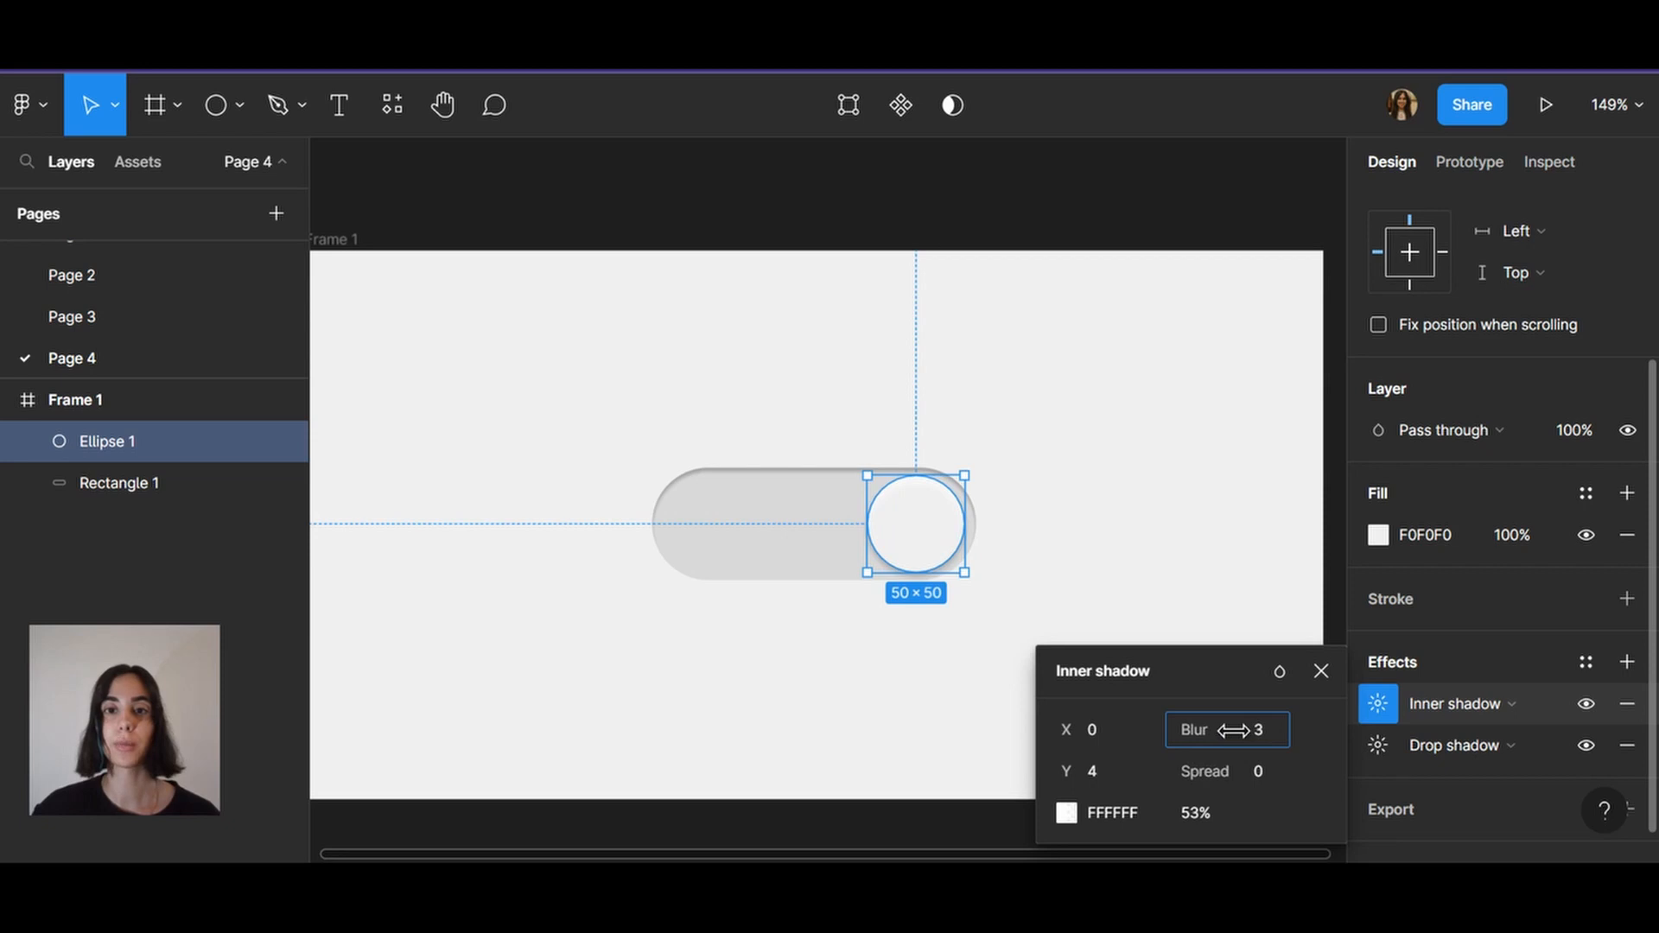
{"action": "mouse_move", "coordinate": [1220, 731]}
{"action": "left_mouse_down"}
{"action": "mouse_move", "coordinate": [1159, 730]}
{"action": "mouse_move", "coordinate": [1318, 733]}
{"action": "mouse_move", "coordinate": [1211, 744]}
{"action": "mouse_move", "coordinate": [1234, 733]}
{"action": "left_mouse_up"}
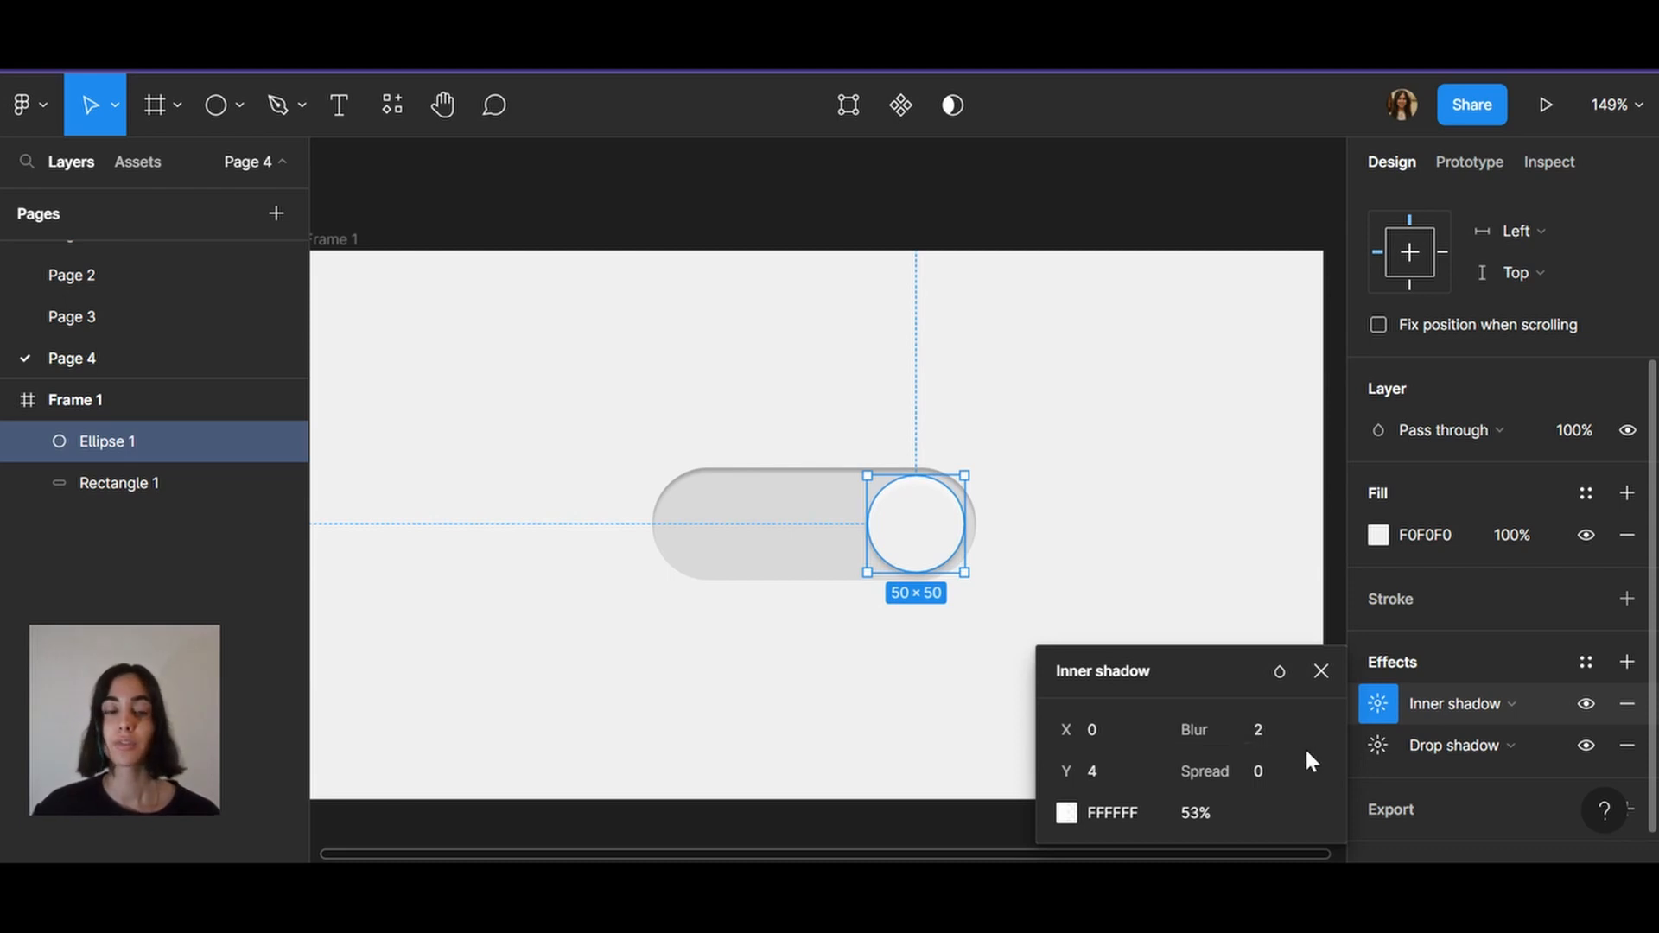
{"action": "left_click", "coordinate": [1323, 673]}
{"action": "left_click", "coordinate": [1045, 763]}
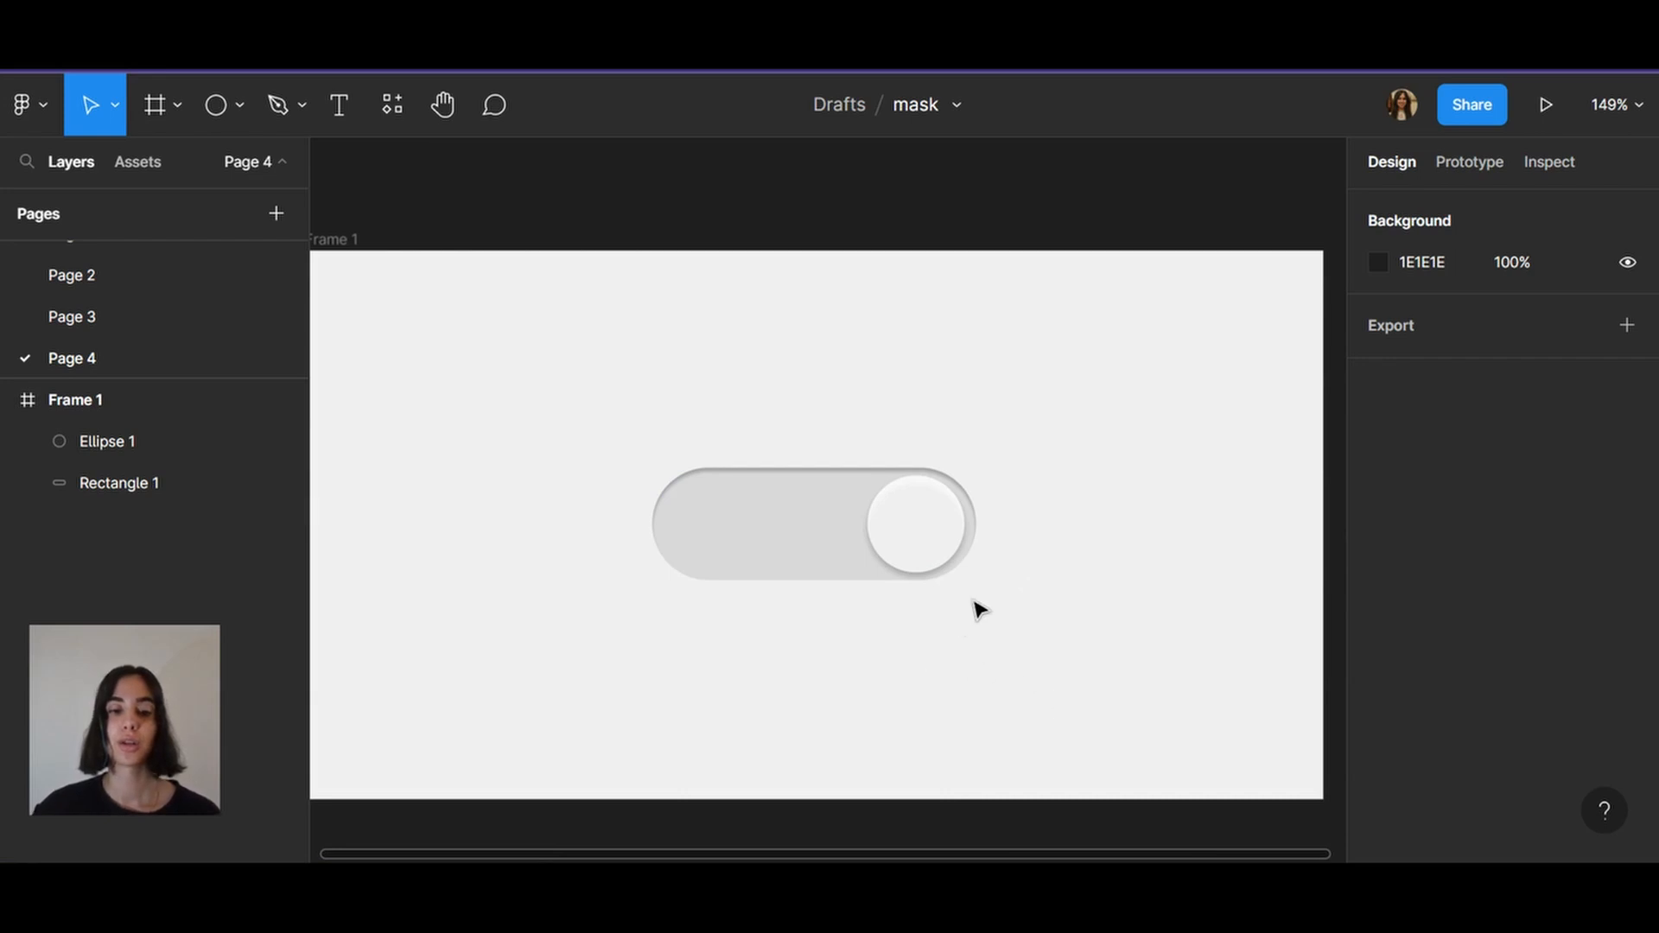
Duplicate the toggle's frame directly below the original, aligned with it at X -253, Y 104
{"action": "scroll", "coordinate": [985, 610], "scroll_direction": "down", "scroll_amount": 1}
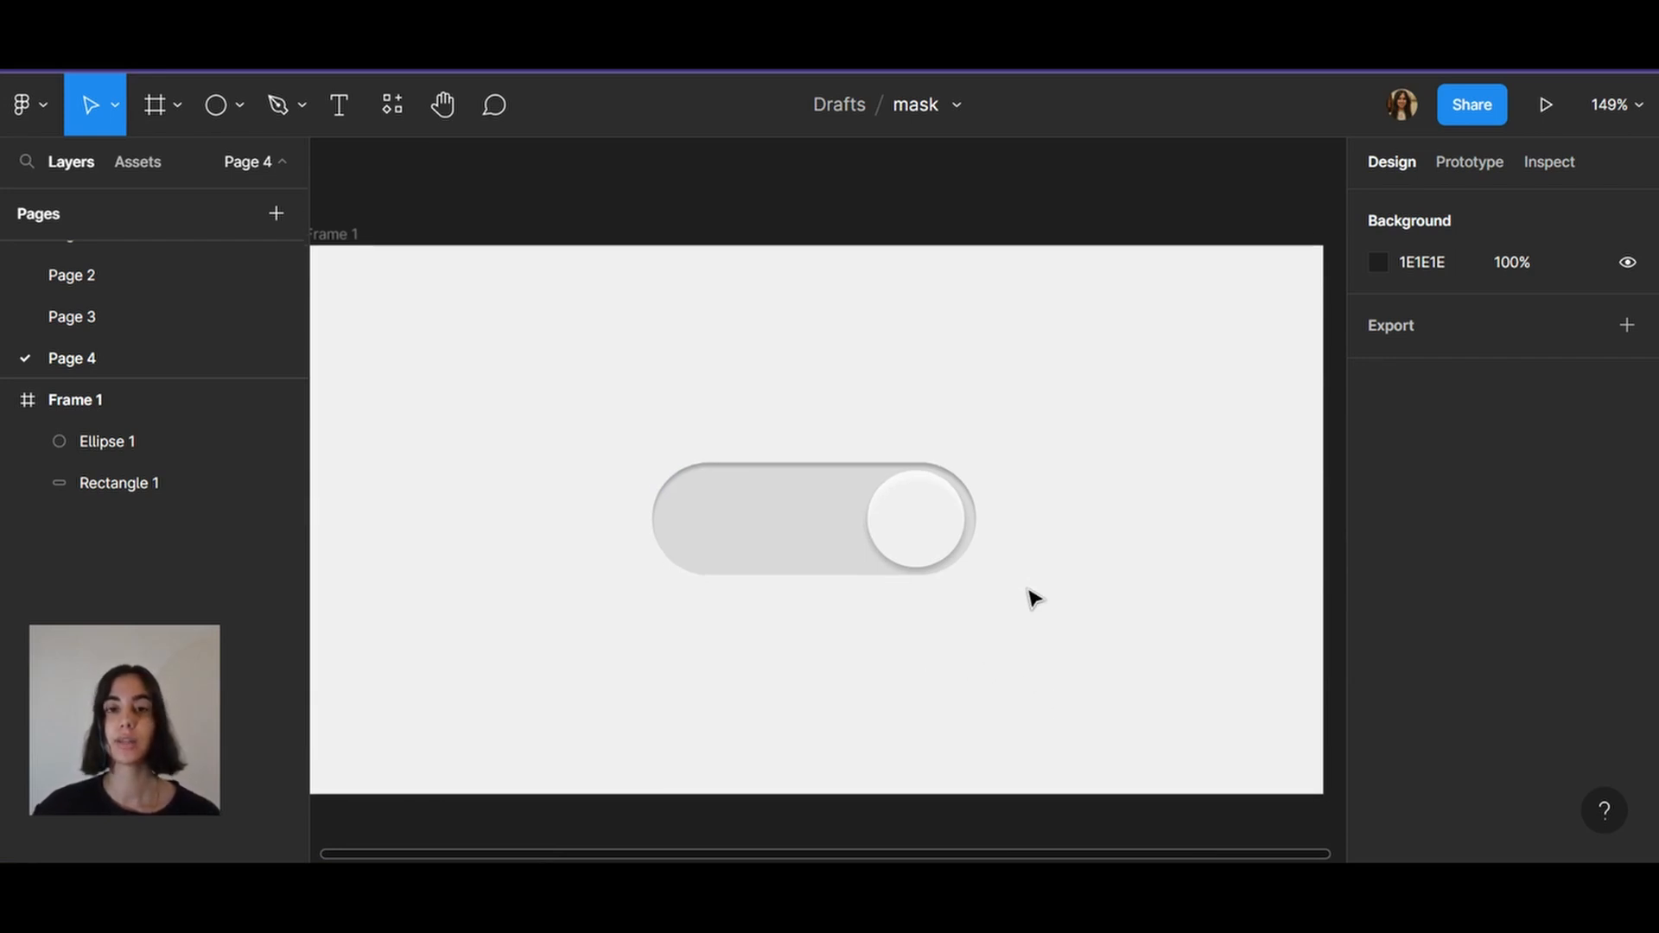
{"action": "scroll", "coordinate": [1063, 618], "scroll_direction": "down", "scroll_amount": 3}
{"action": "scroll", "coordinate": [1070, 622], "scroll_direction": "down", "scroll_amount": 1}
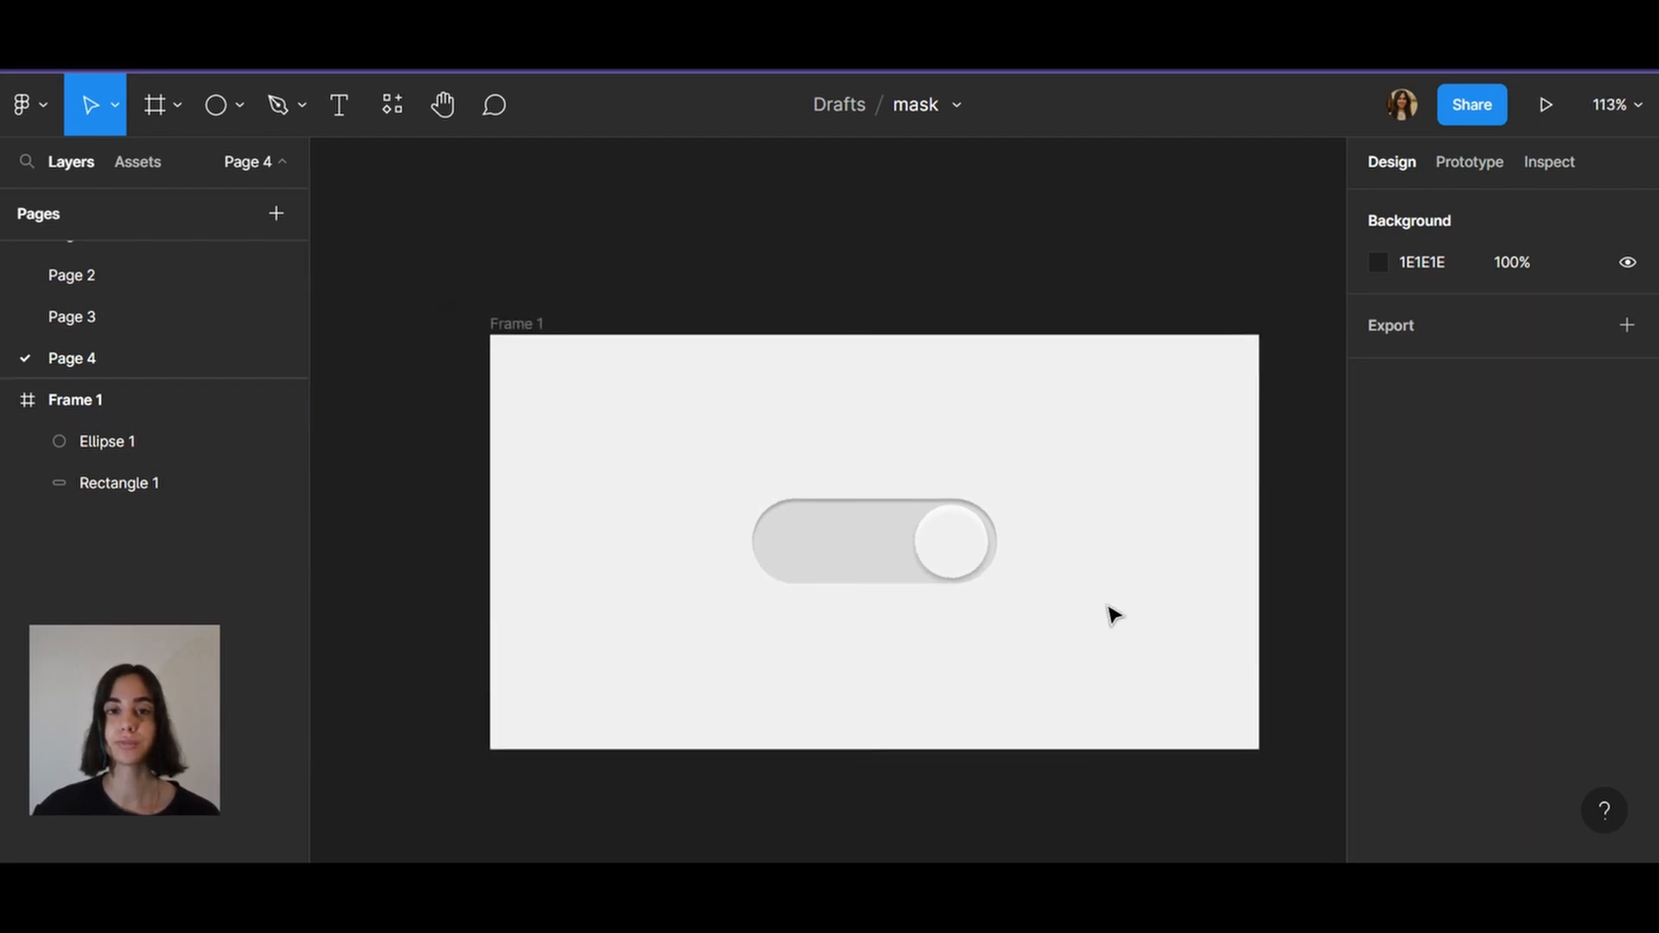
{"action": "scroll", "coordinate": [1107, 614], "scroll_direction": "down", "scroll_amount": 1}
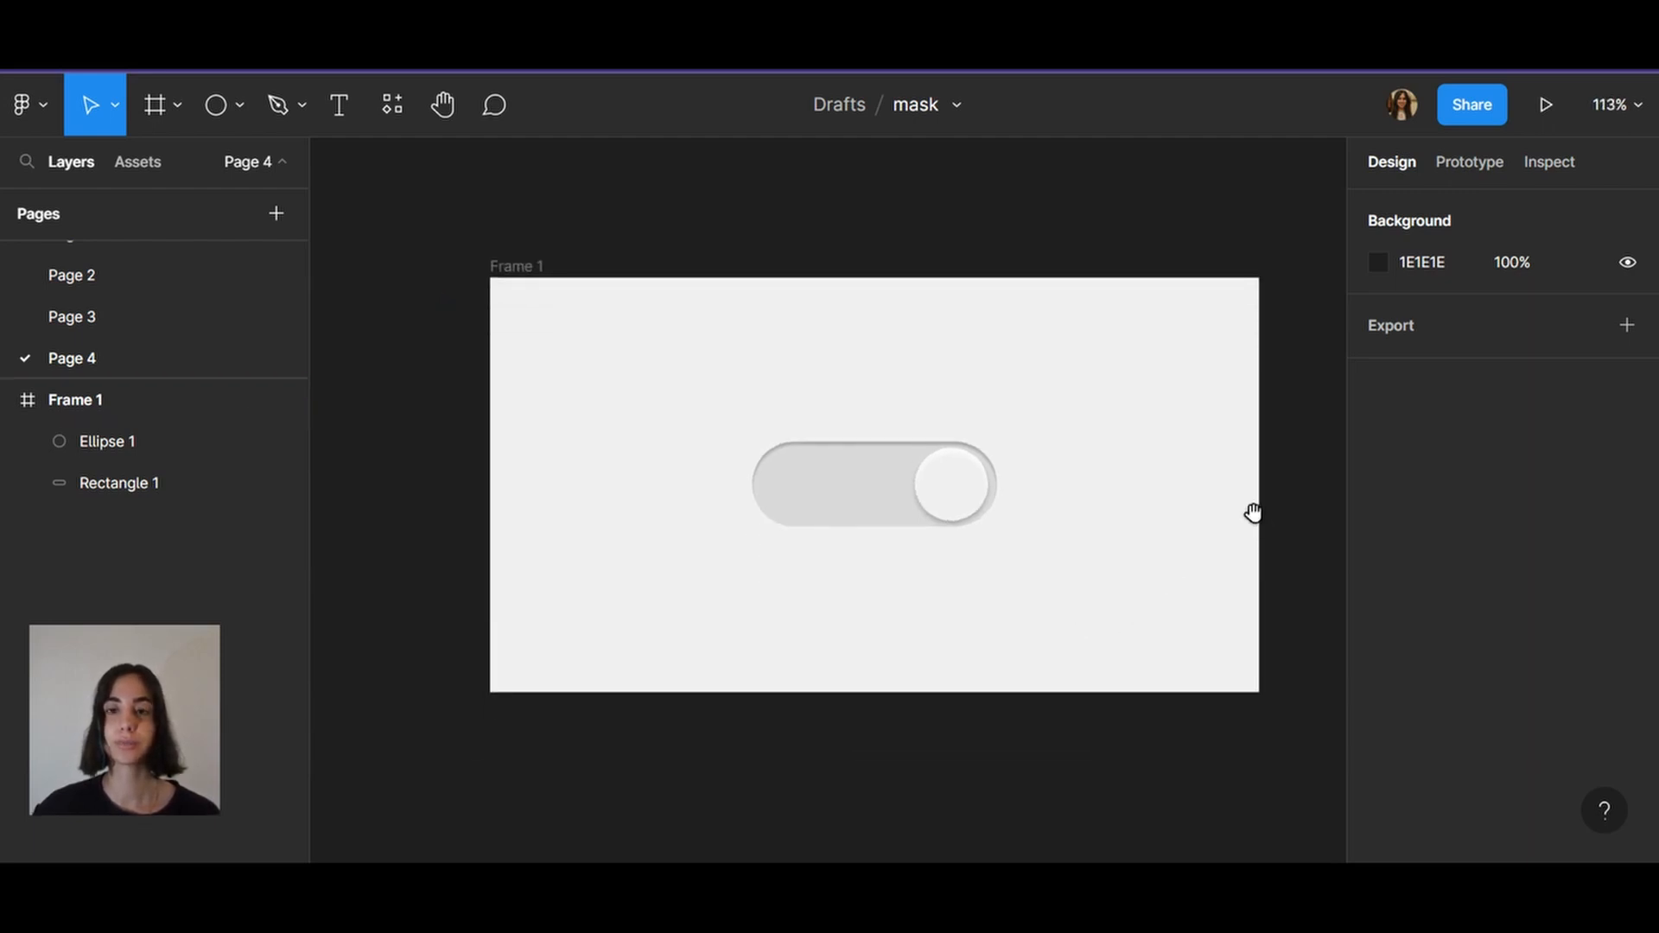
{"action": "left_click_drag", "start_coordinate": [1256, 511], "coordinate": [1093, 500]}
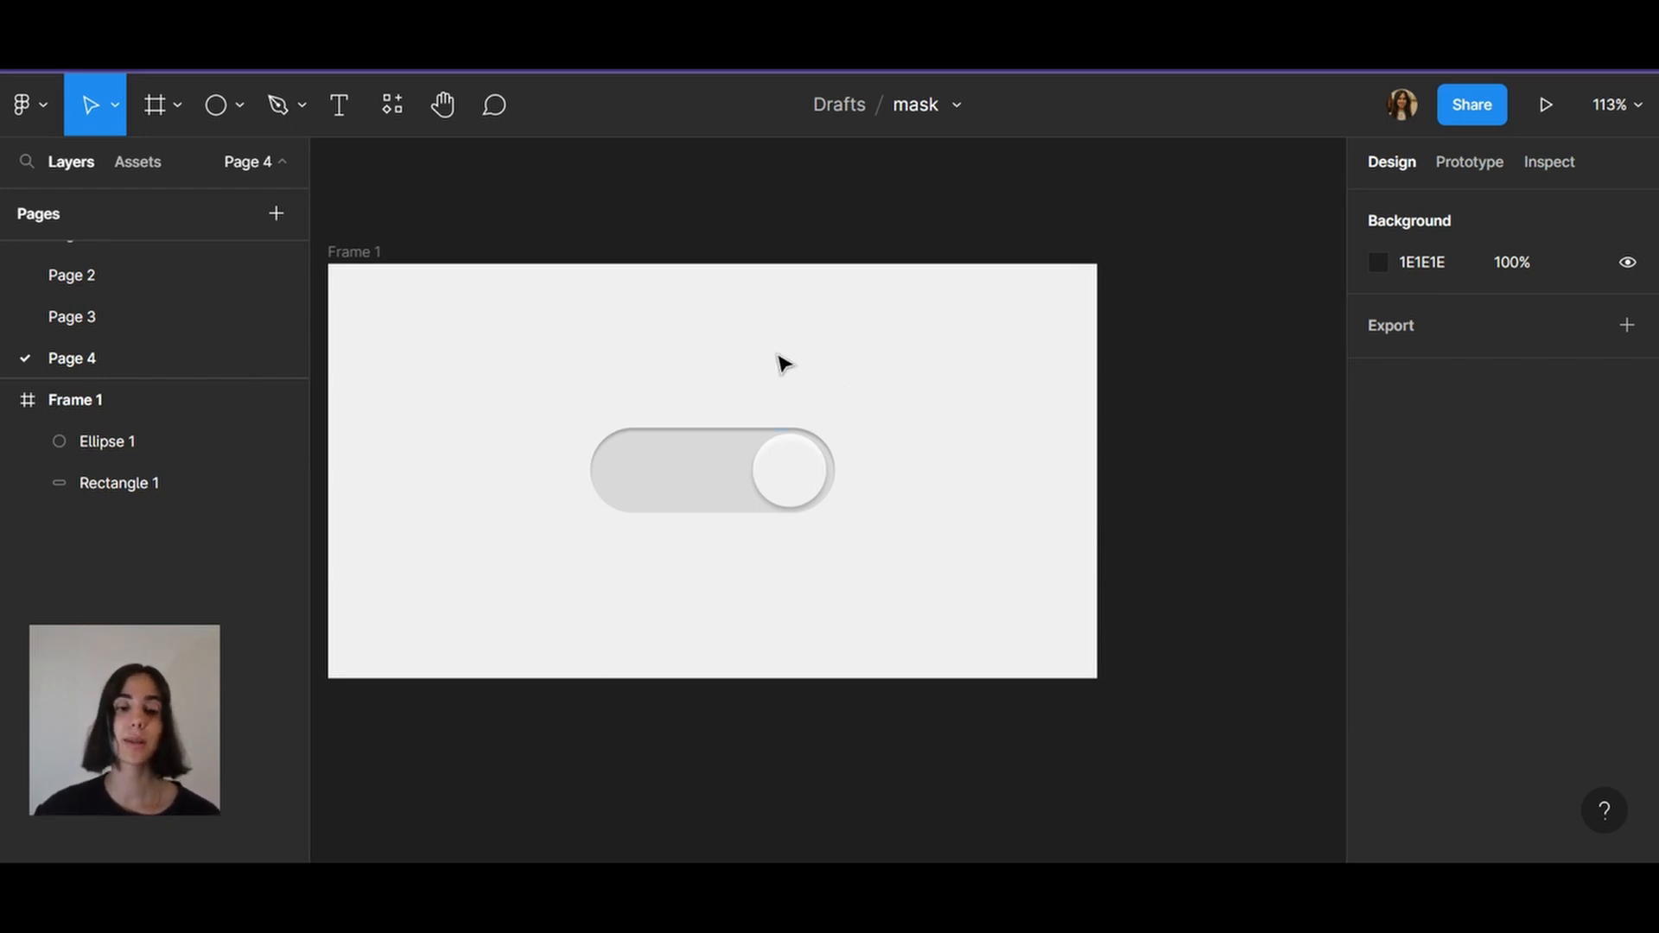
{"action": "scroll", "coordinate": [733, 406], "scroll_direction": "down", "scroll_amount": 2}
{"action": "left_click", "coordinate": [500, 309]}
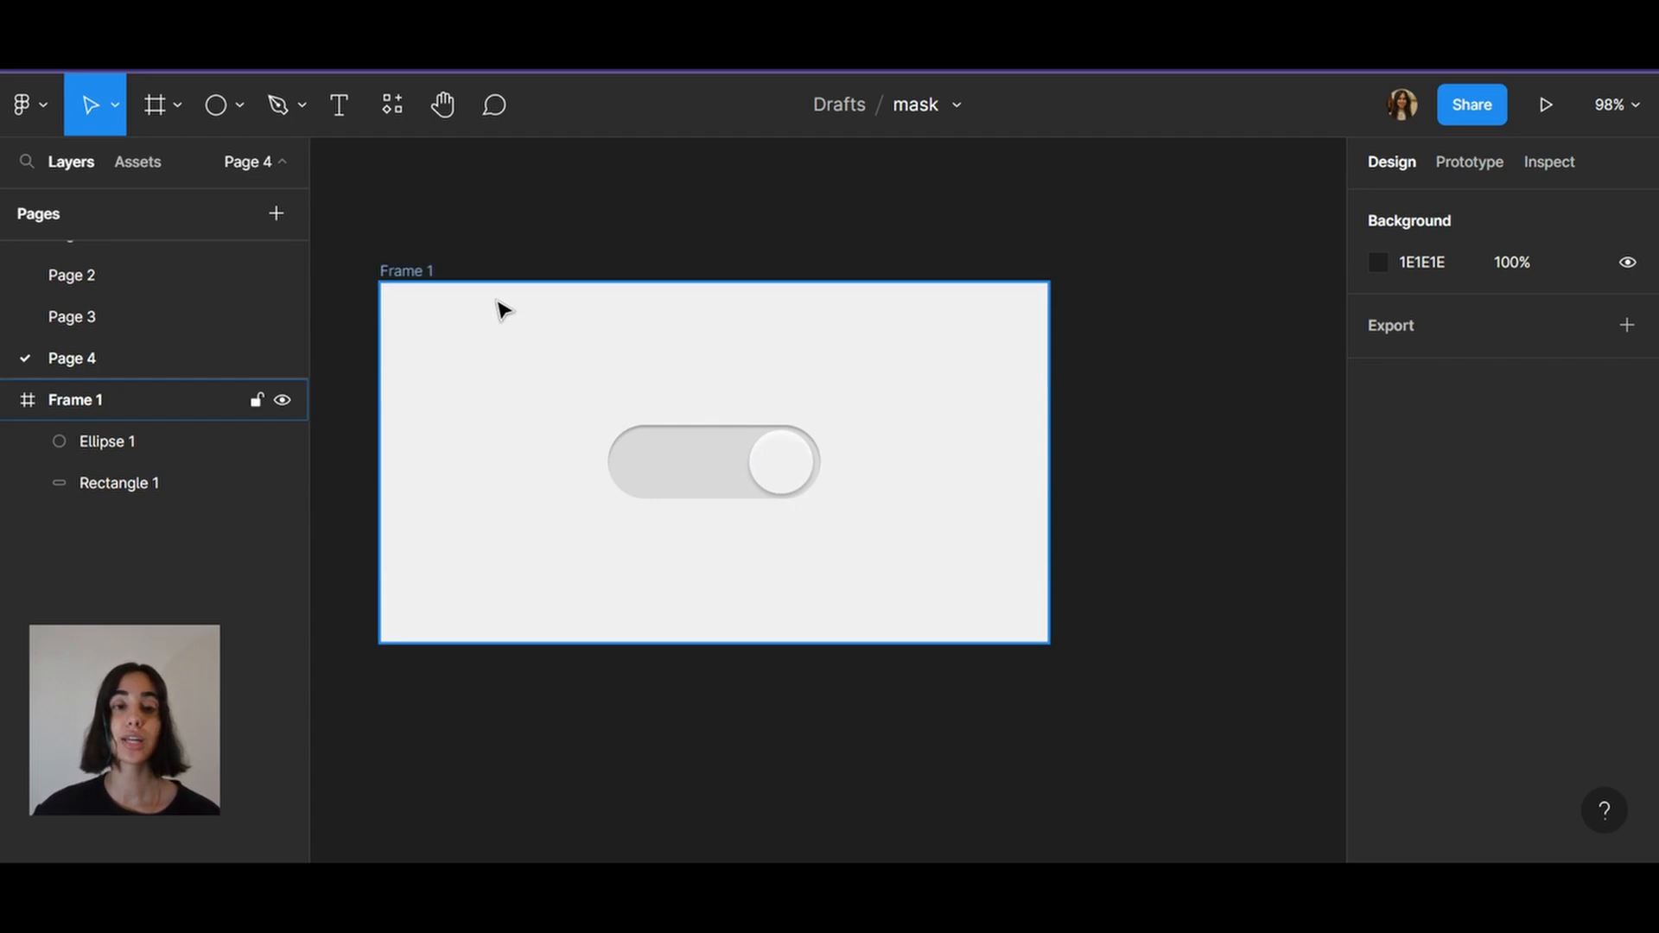
{"action": "scroll", "coordinate": [482, 333], "scroll_direction": "down", "scroll_amount": 1}
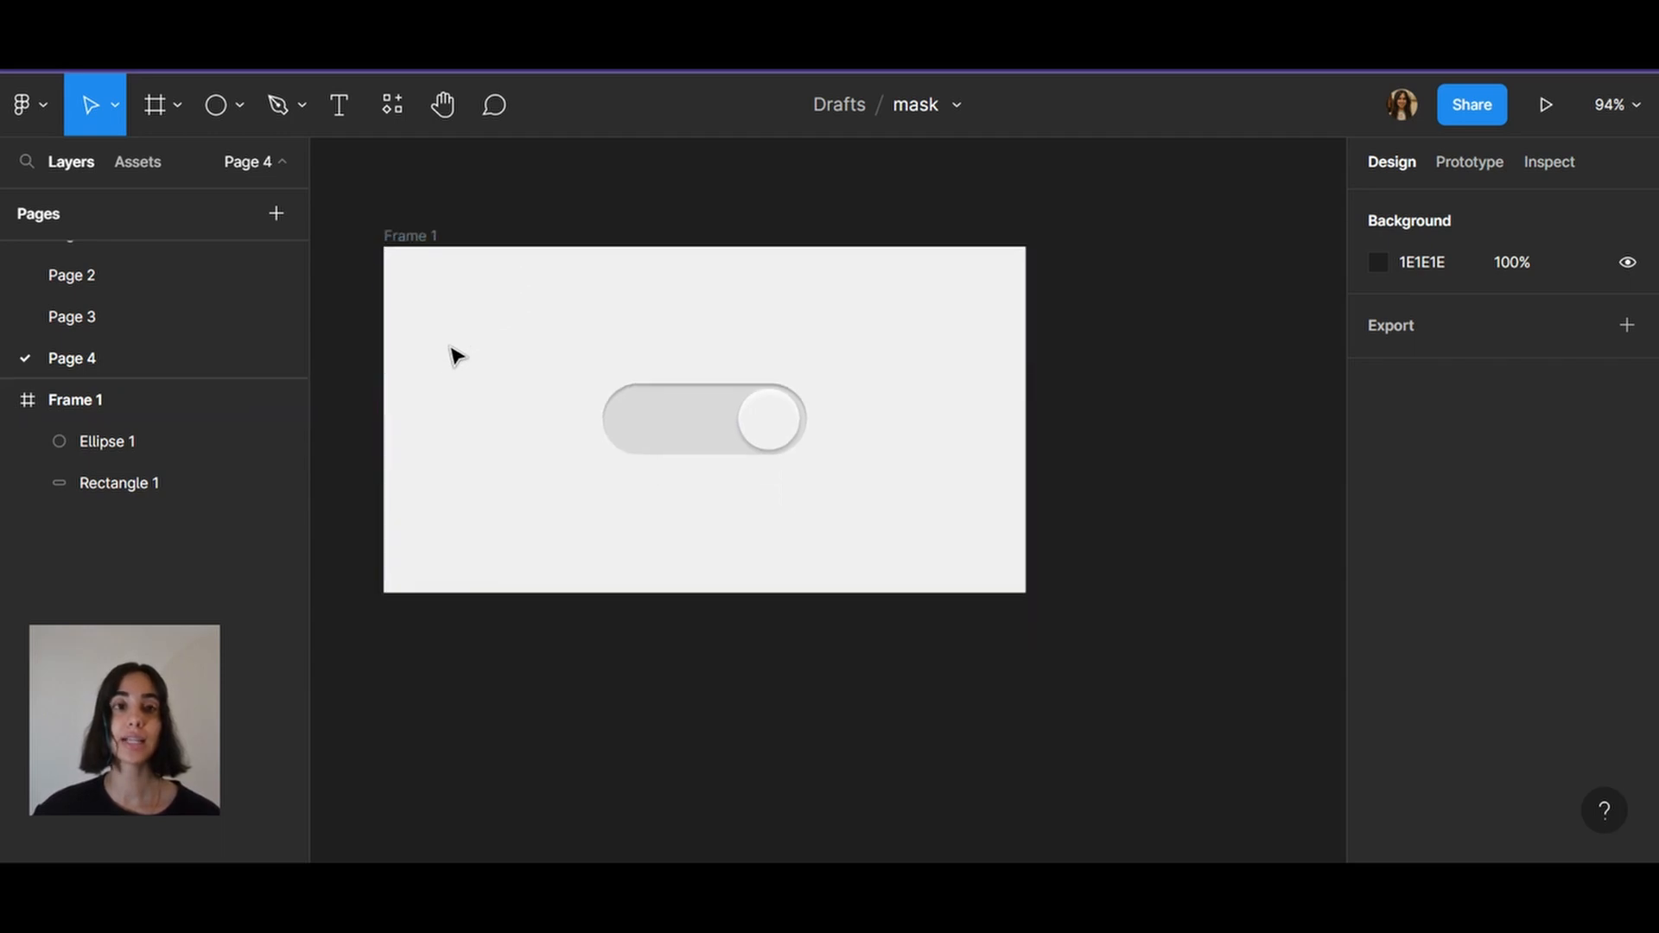
{"action": "left_click", "coordinate": [421, 235]}
{"action": "scroll", "coordinate": [603, 309], "scroll_direction": "down", "scroll_amount": 1}
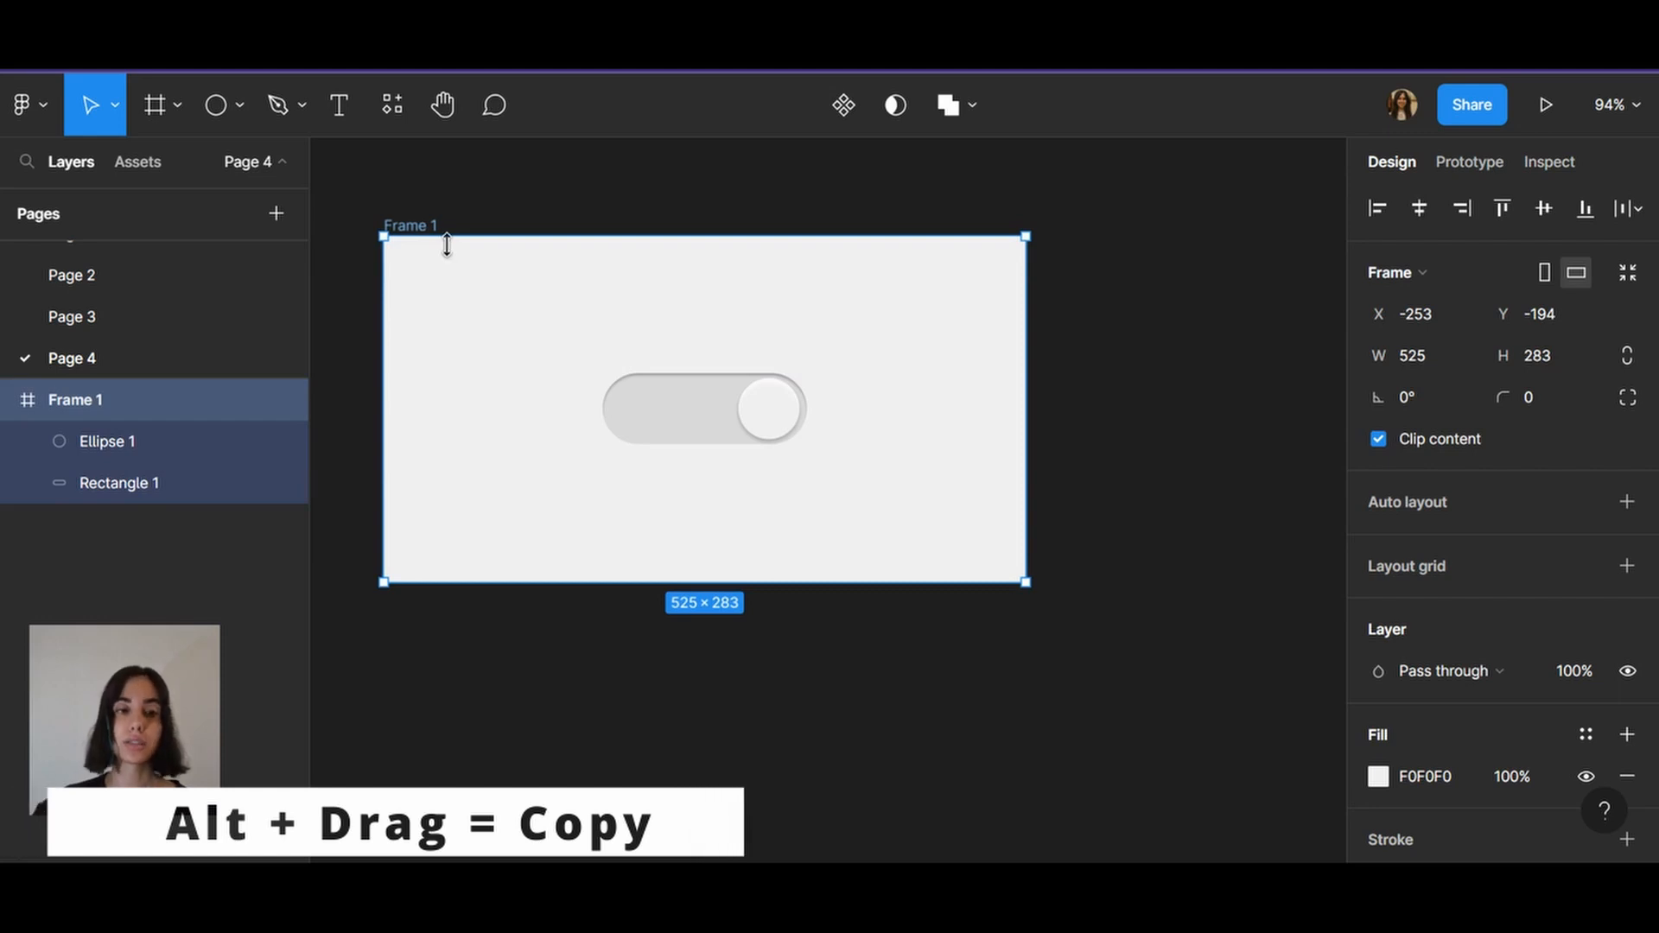
{"action": "left_click_drag", "start_coordinate": [458, 262], "coordinate": [456, 623]}
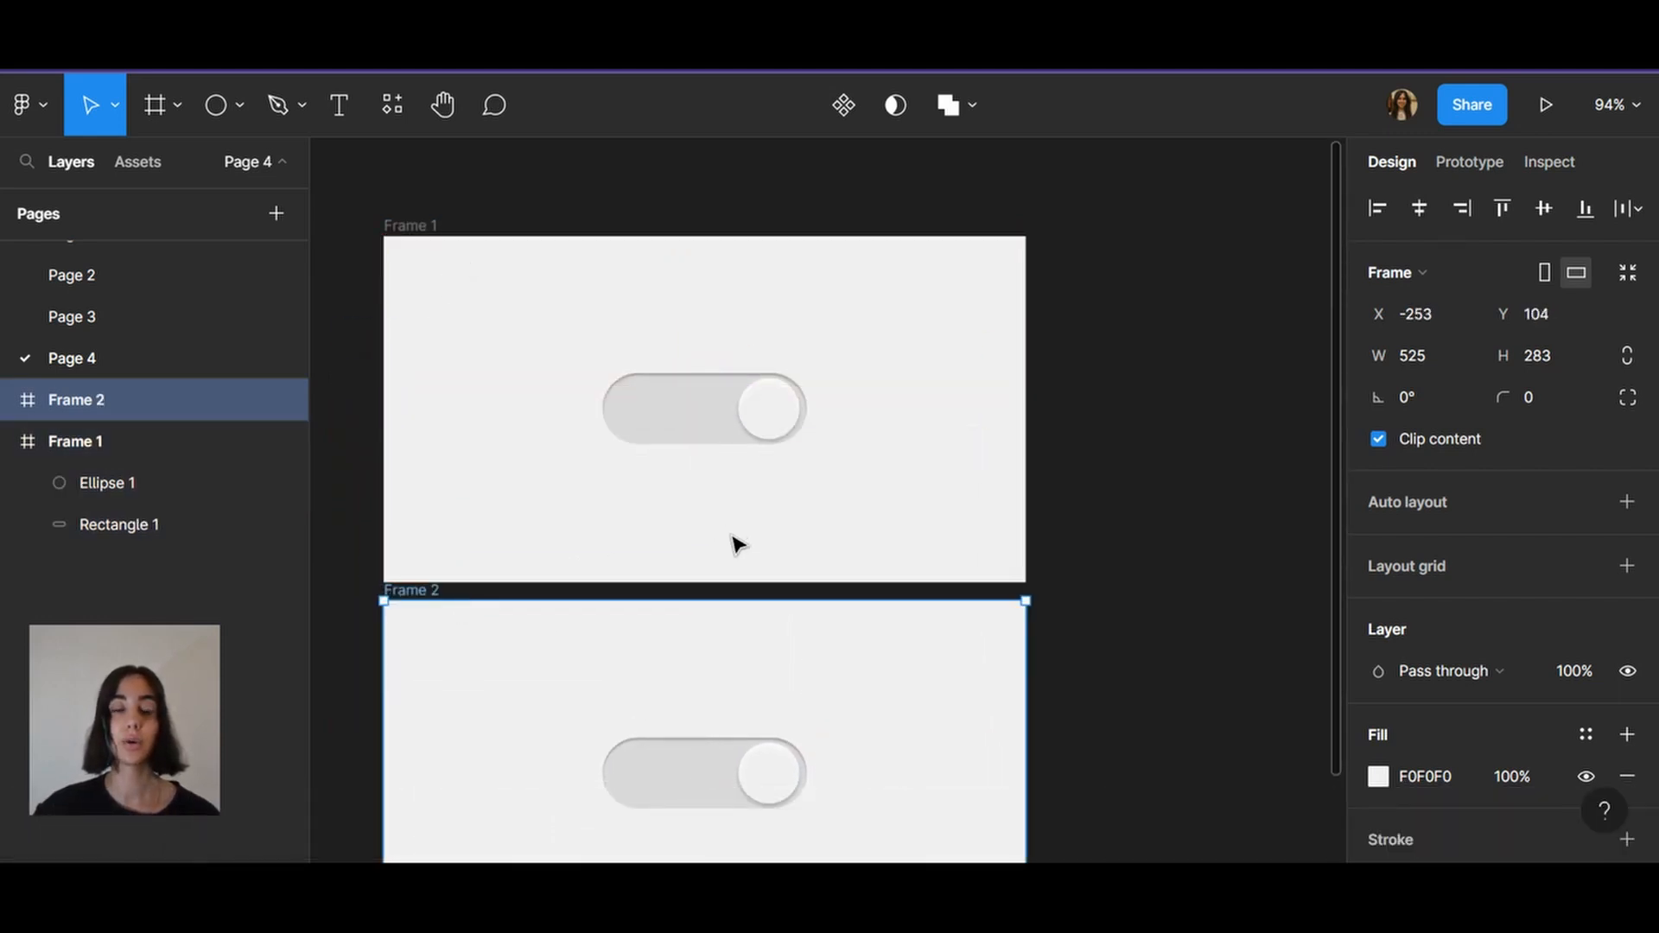
Move the knob in the duplicated frame across the track to its opposite end, at X 184
{"action": "scroll", "coordinate": [739, 546], "scroll_direction": "down", "scroll_amount": 2}
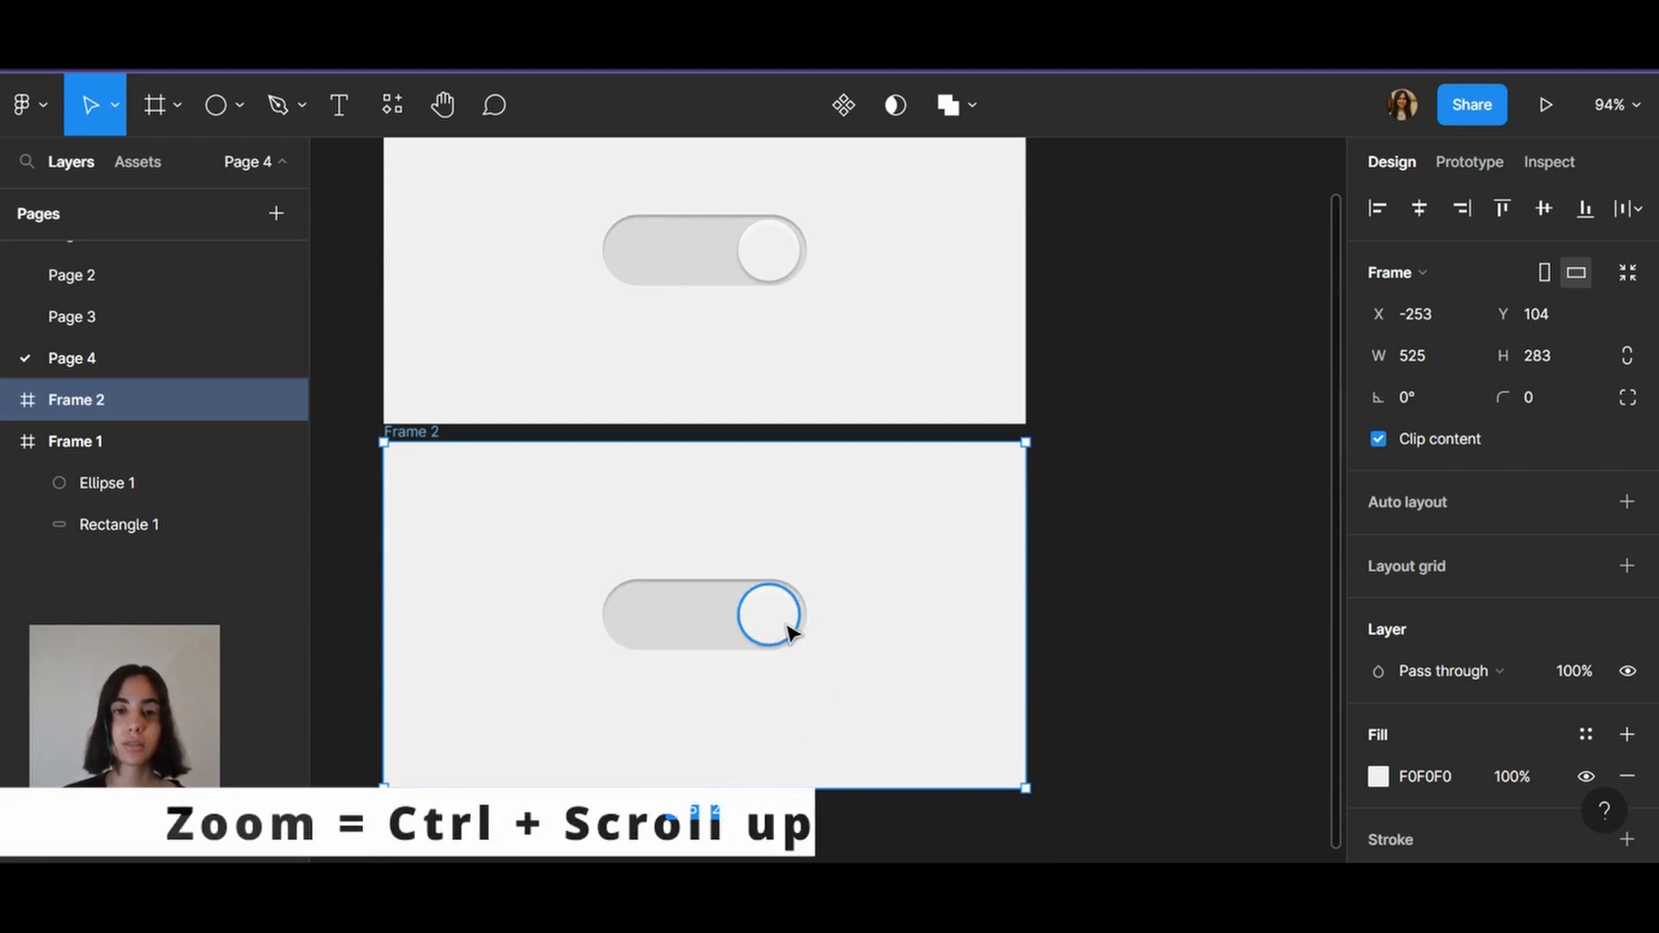
{"action": "scroll", "coordinate": [789, 631], "scroll_direction": "up", "scroll_amount": 5}
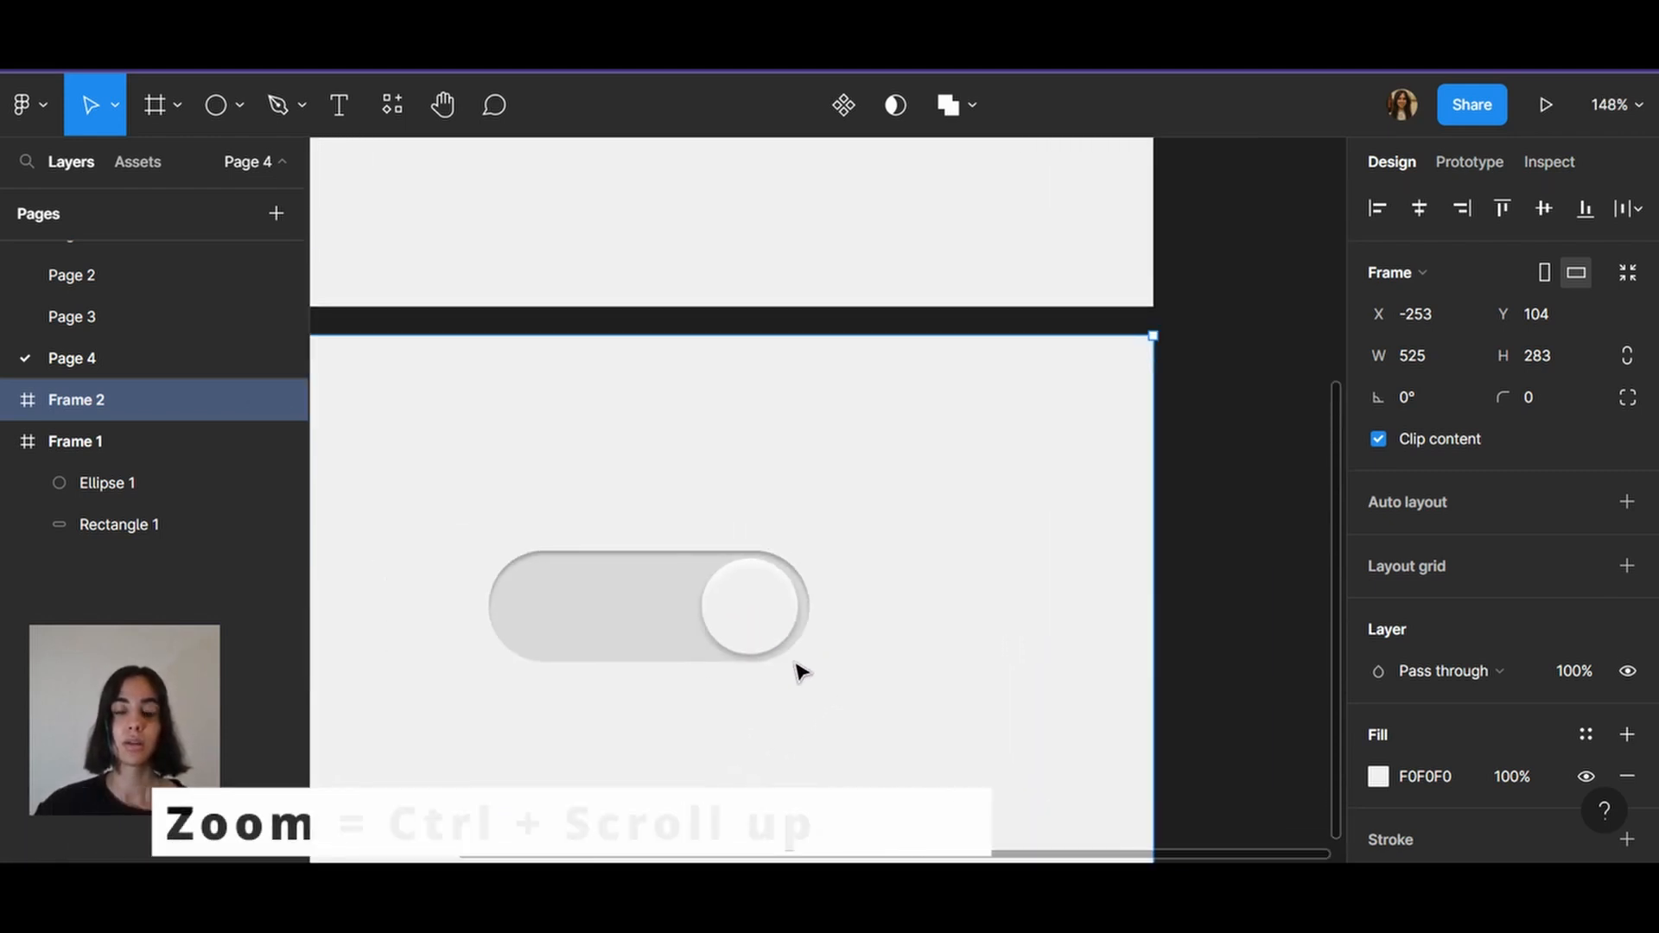
{"action": "left_click_drag", "start_coordinate": [725, 730], "coordinate": [896, 663]}
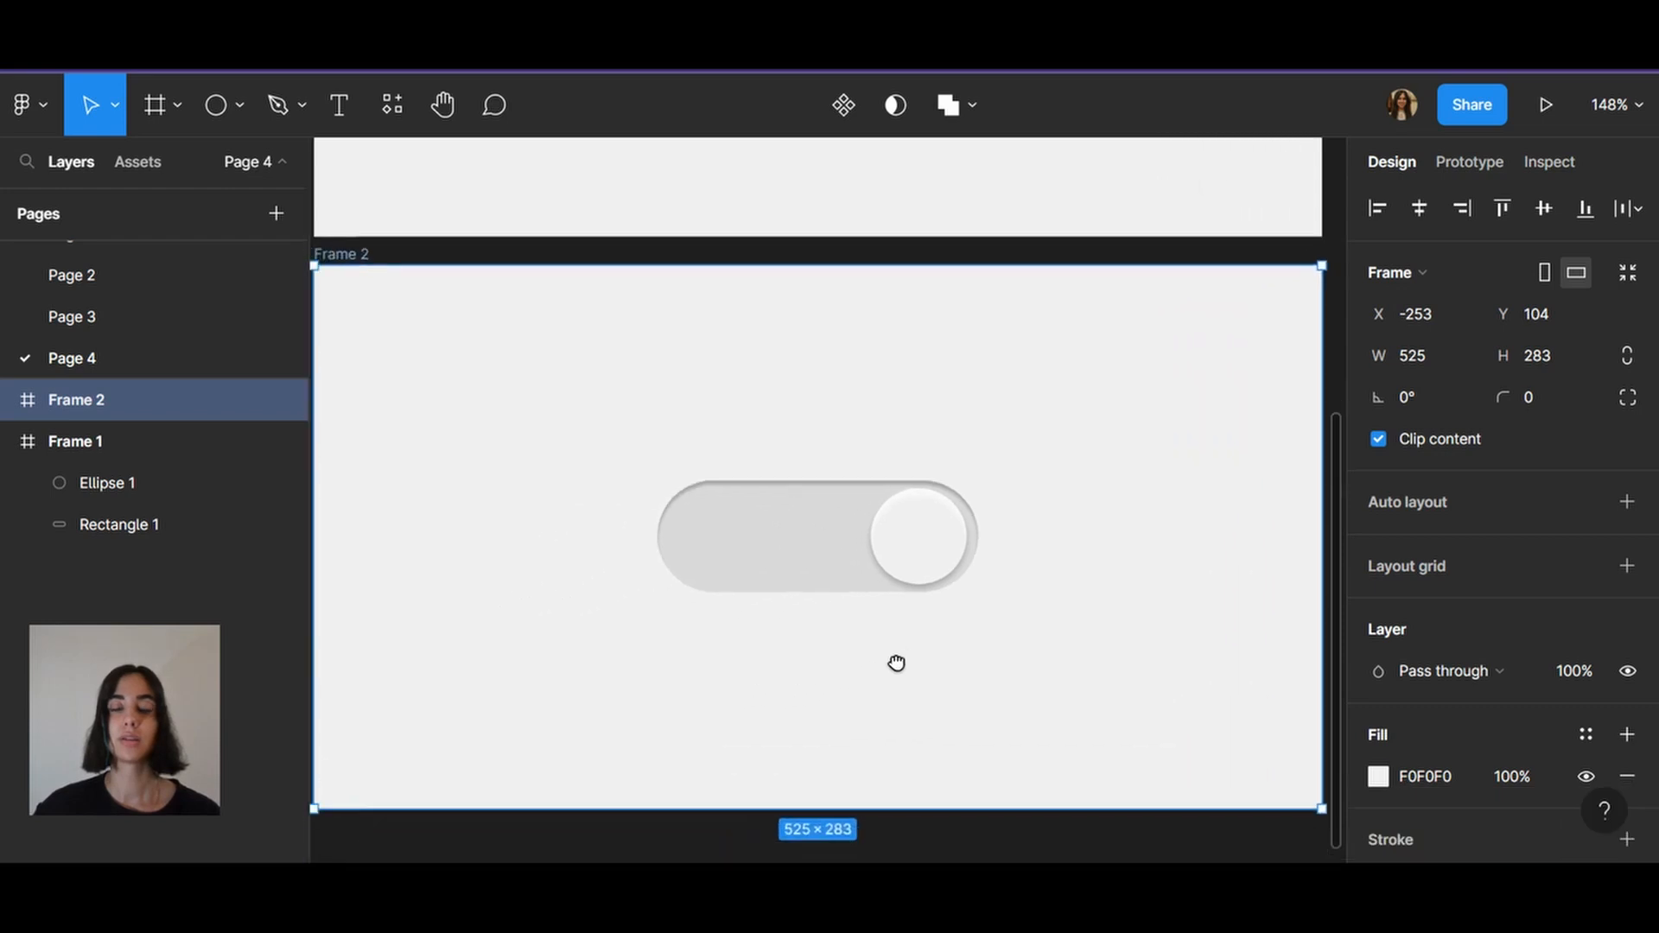
{"action": "left_click", "coordinate": [944, 560]}
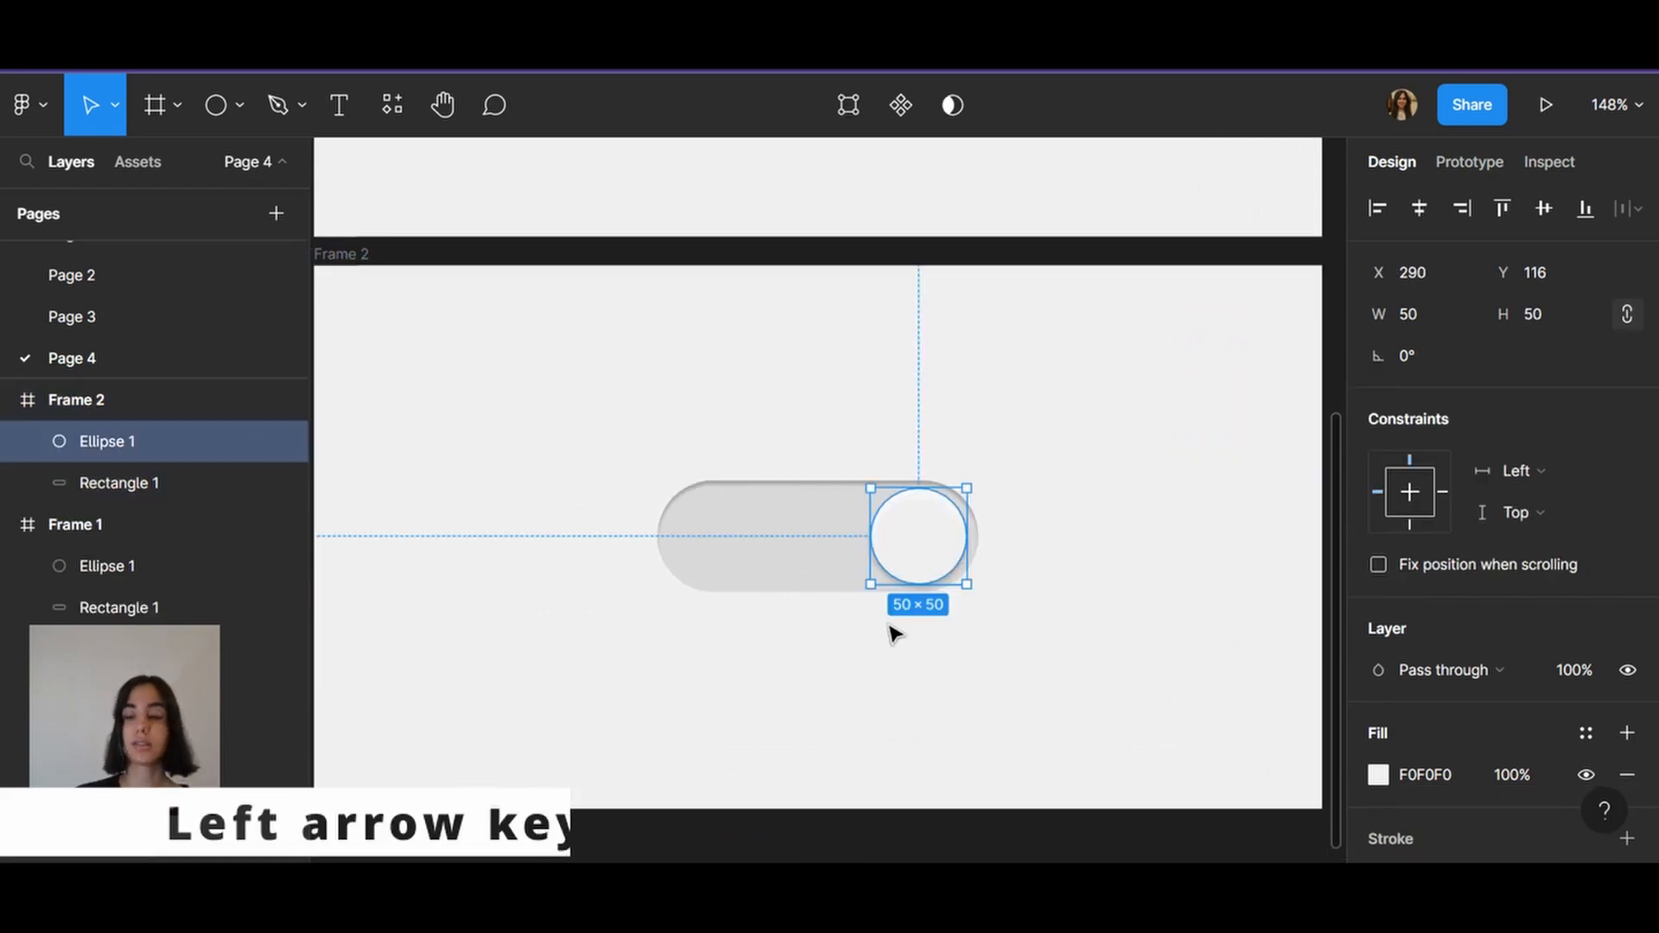
{"action": "key", "text": "Left"}
{"action": "key", "text": "Left"}
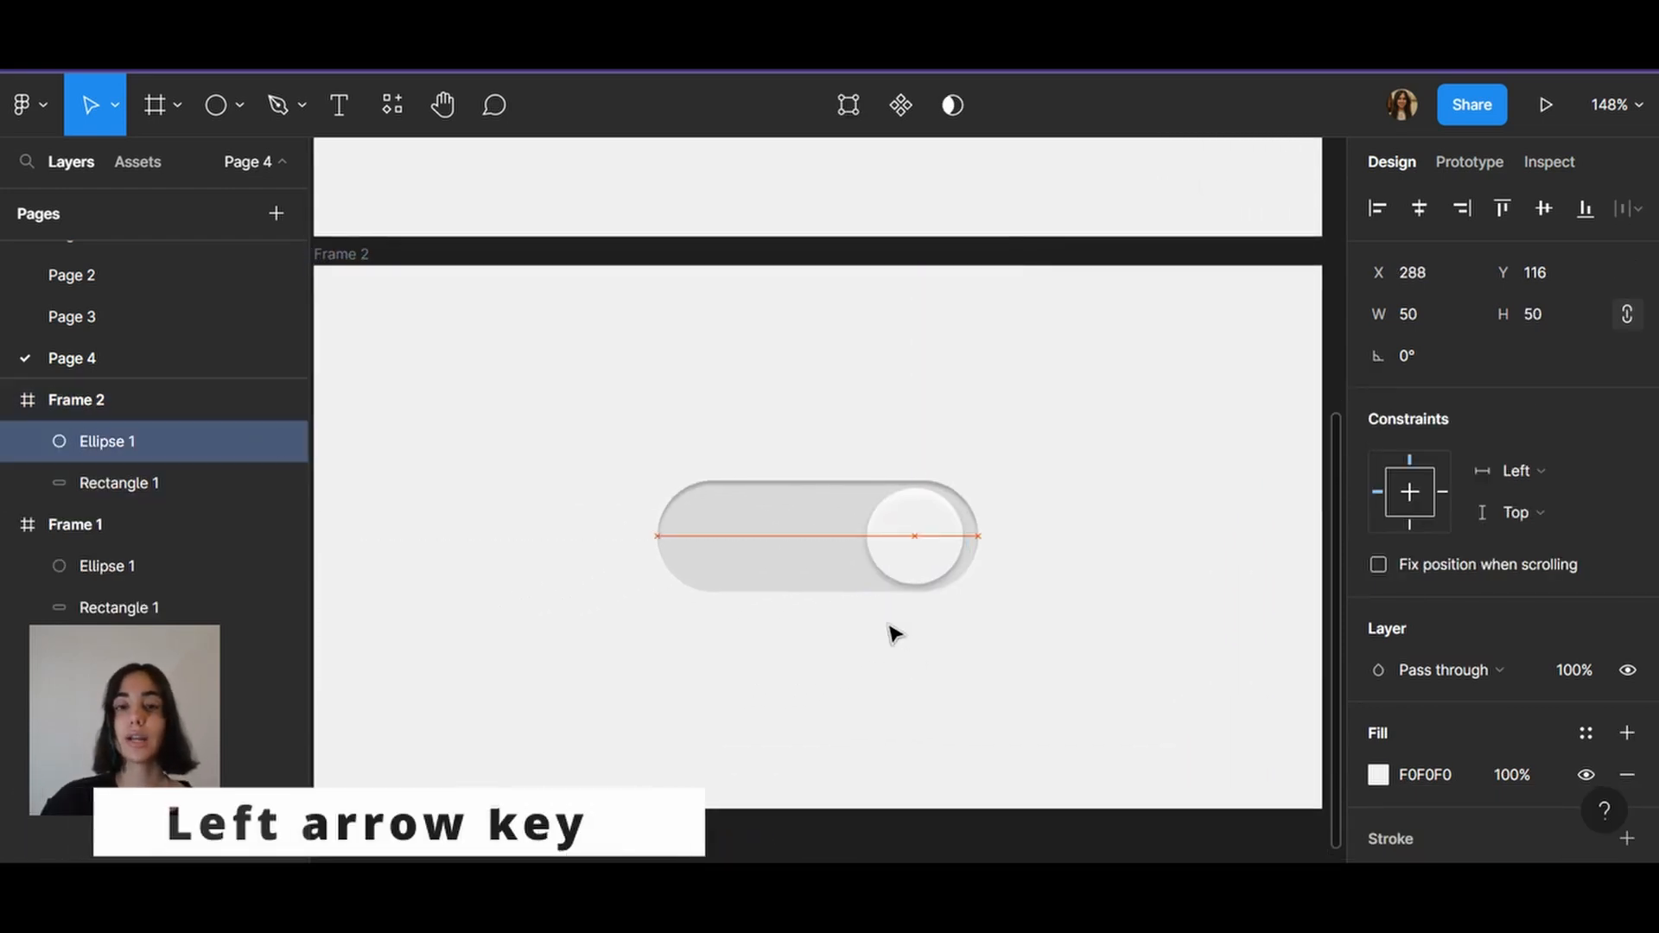
{"action": "key", "text": "Left"}
{"action": "key", "text": "Left"}
{"action": "key", "text": "Left"}
{"action": "key", "text": "Left"}
{"action": "key", "text": "Left"}
{"action": "key", "text": "Left"}
{"action": "key", "text": "Left"}
{"action": "key", "text": "Left"}
{"action": "key", "text": "Left"}
{"action": "key", "text": "Left"}
{"action": "key", "text": "Left"}
{"action": "key", "text": "Left"}
{"action": "key", "text": "Left"}
{"action": "key", "text": "Left"}
{"action": "key", "text": "Left"}
{"action": "key", "text": "Left"}
{"action": "key", "text": "Left"}
{"action": "key", "text": "Left"}
{"action": "key", "text": "Left"}
{"action": "key", "text": "Left"}
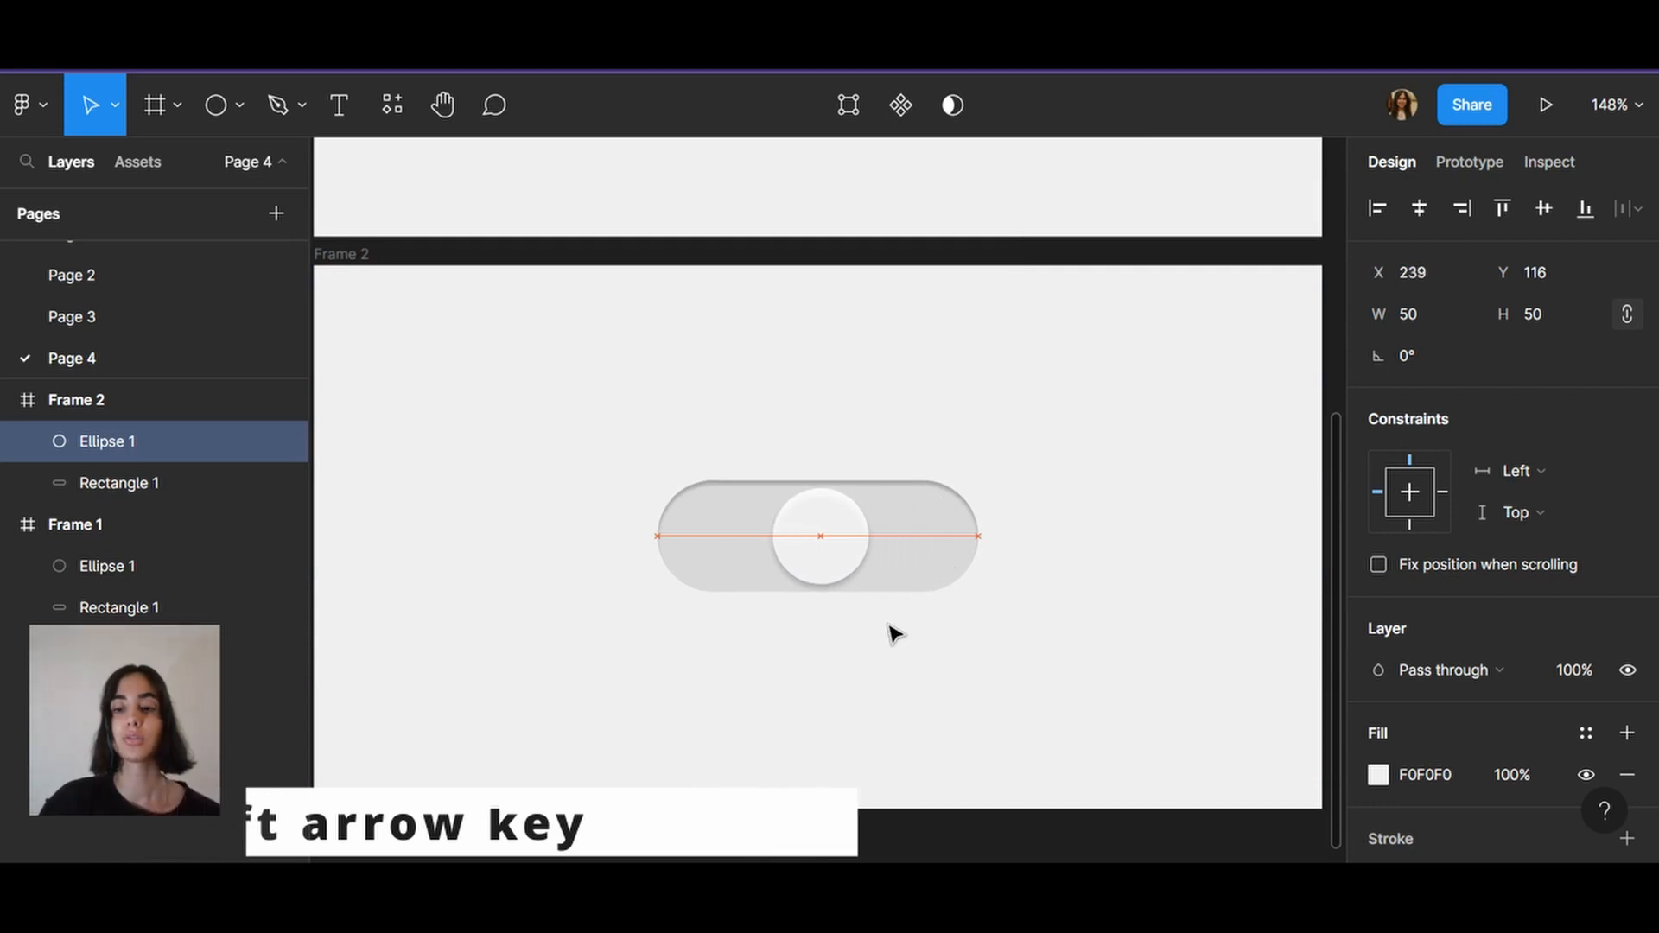
{"action": "key", "text": "Left"}
{"action": "key", "text": "Left"}
{"action": "key", "text": "Left"}
{"action": "key", "text": "Left"}
{"action": "key", "text": "Left"}
{"action": "key", "text": "Left"}
{"action": "key", "text": "Left"}
{"action": "key", "text": "Left"}
{"action": "key", "text": "Left"}
{"action": "key", "text": "Left"}
{"action": "key", "text": "Left"}
{"action": "key", "text": "Left"}
{"action": "key", "text": "Left"}
{"action": "key", "text": "Left"}
{"action": "key", "text": "Left"}
{"action": "key", "text": "Left"}
{"action": "key", "text": "Left"}
{"action": "key", "text": "Left"}
{"action": "key", "text": "Left"}
{"action": "key", "text": "Left"}
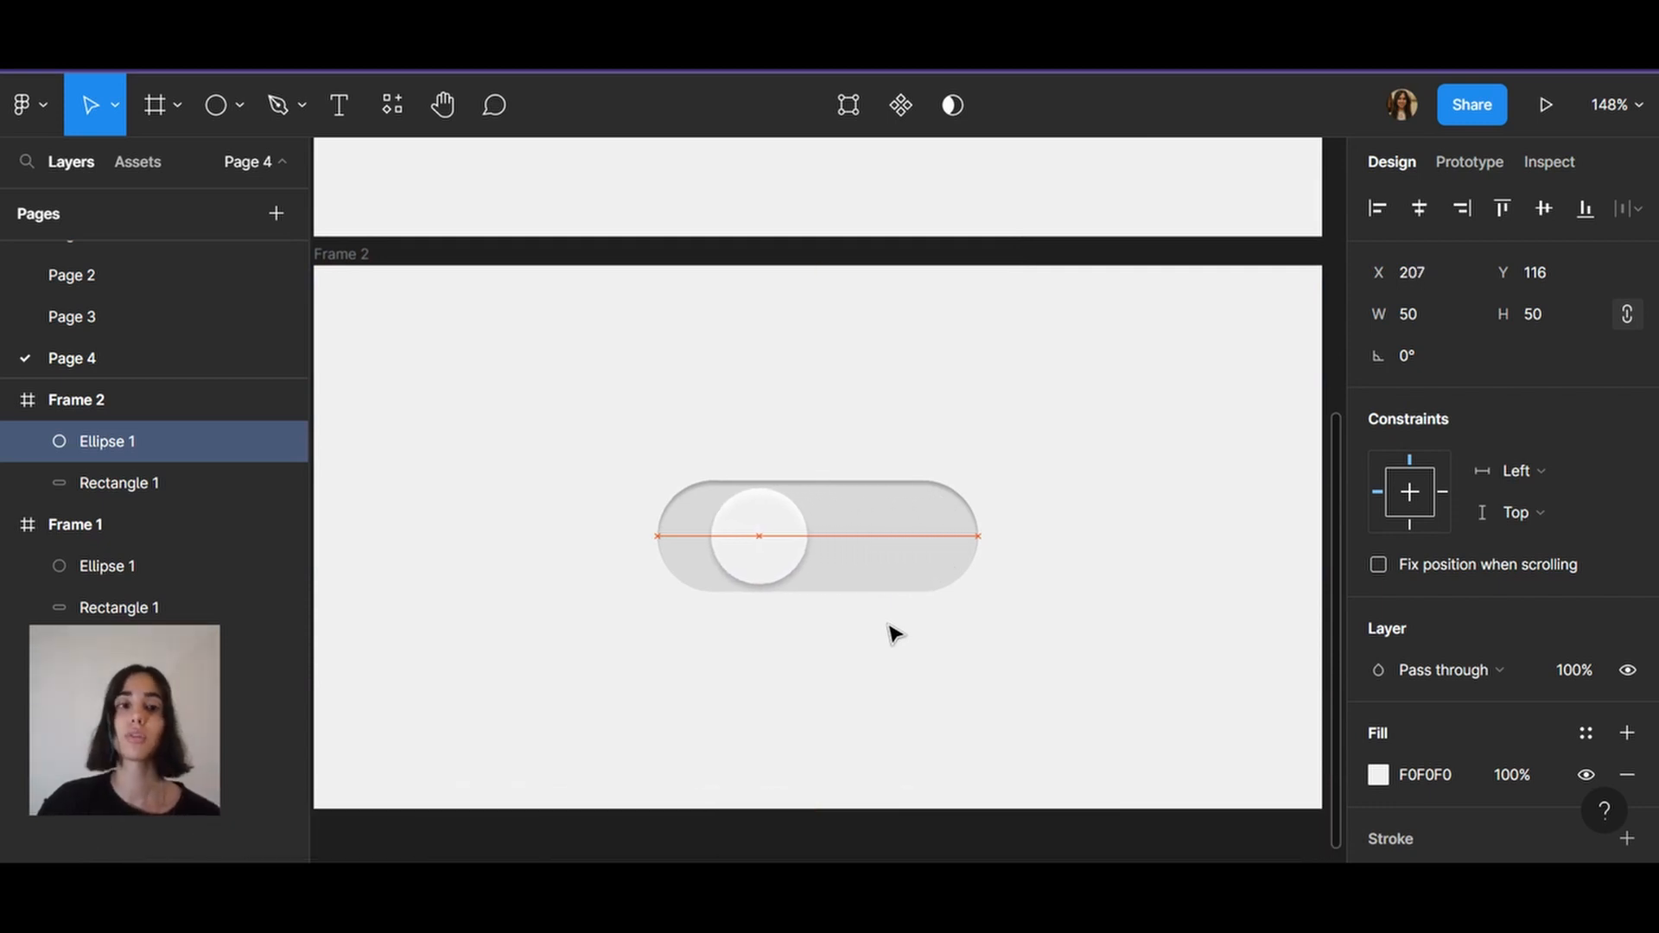
{"action": "key", "text": "Left"}
{"action": "key", "text": "Left"}
{"action": "key", "text": "Left"}
{"action": "key", "text": "Left"}
{"action": "key", "text": "Left"}
{"action": "key", "text": "Left"}
{"action": "key", "text": "Left"}
{"action": "key", "text": "Left"}
{"action": "key", "text": "Left"}
{"action": "key", "text": "Left"}
{"action": "key", "text": "Left"}
{"action": "key", "text": "Left"}
{"action": "key", "text": "Left"}
{"action": "key", "text": "Left"}
{"action": "key", "text": "Left"}
{"action": "key", "text": "Left"}
{"action": "key", "text": "Left"}
{"action": "key", "text": "Left"}
{"action": "key", "text": "Left"}
{"action": "key", "text": "Left"}
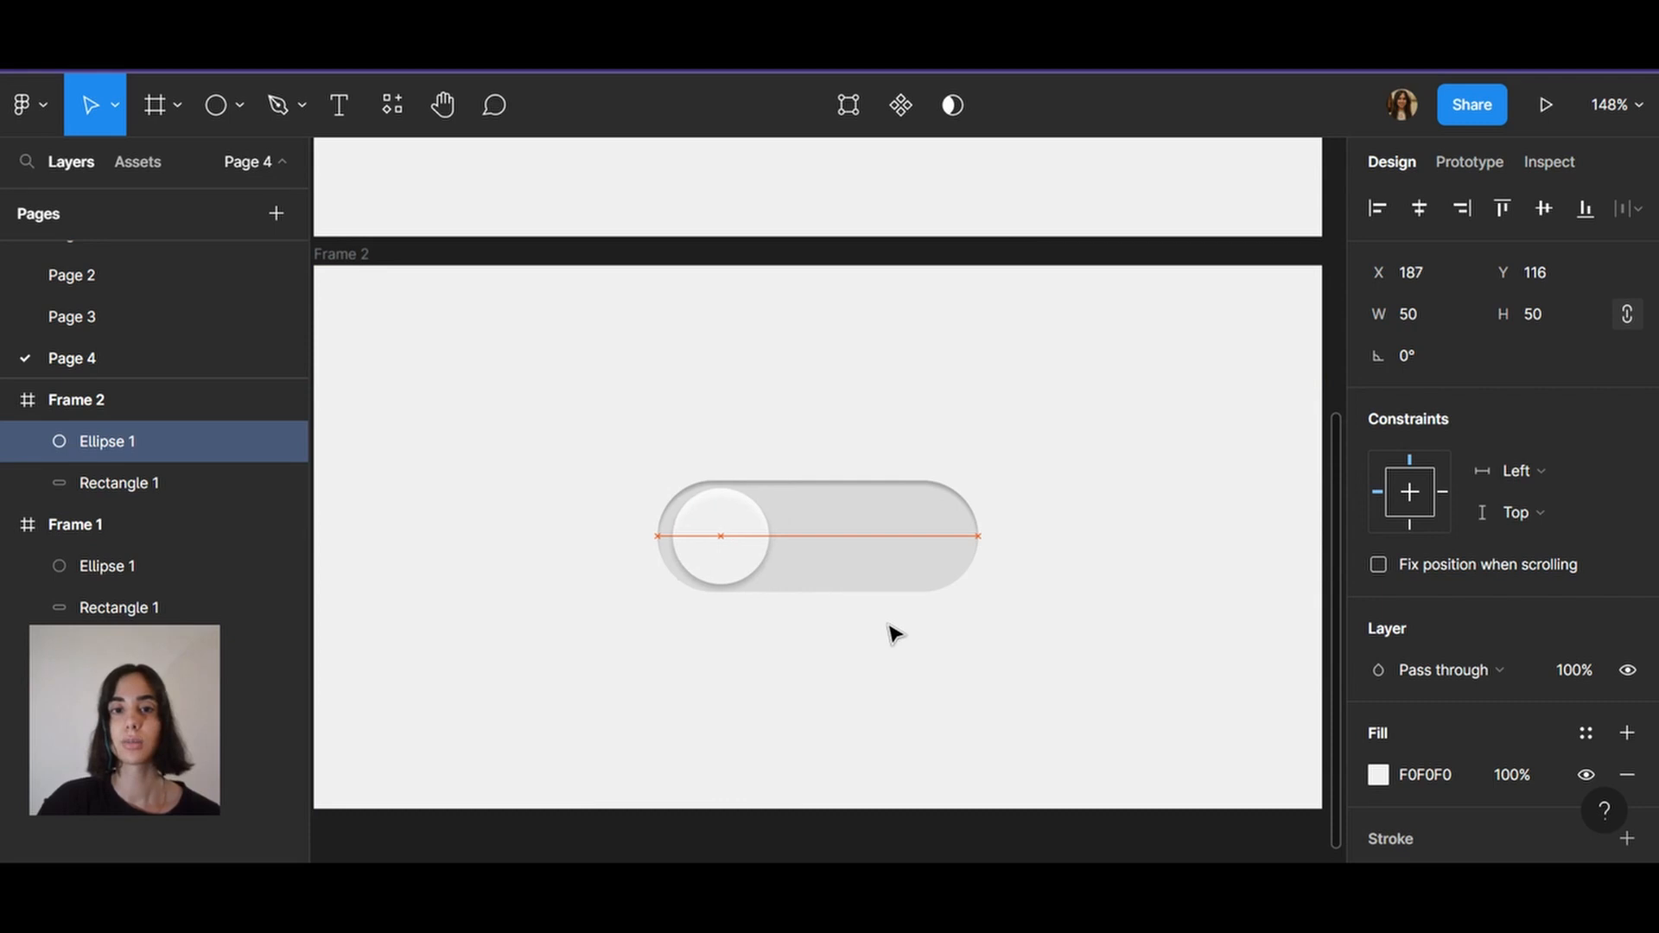
{"action": "key", "text": "Left"}
{"action": "key", "text": "Left"}
{"action": "key", "text": "Left"}
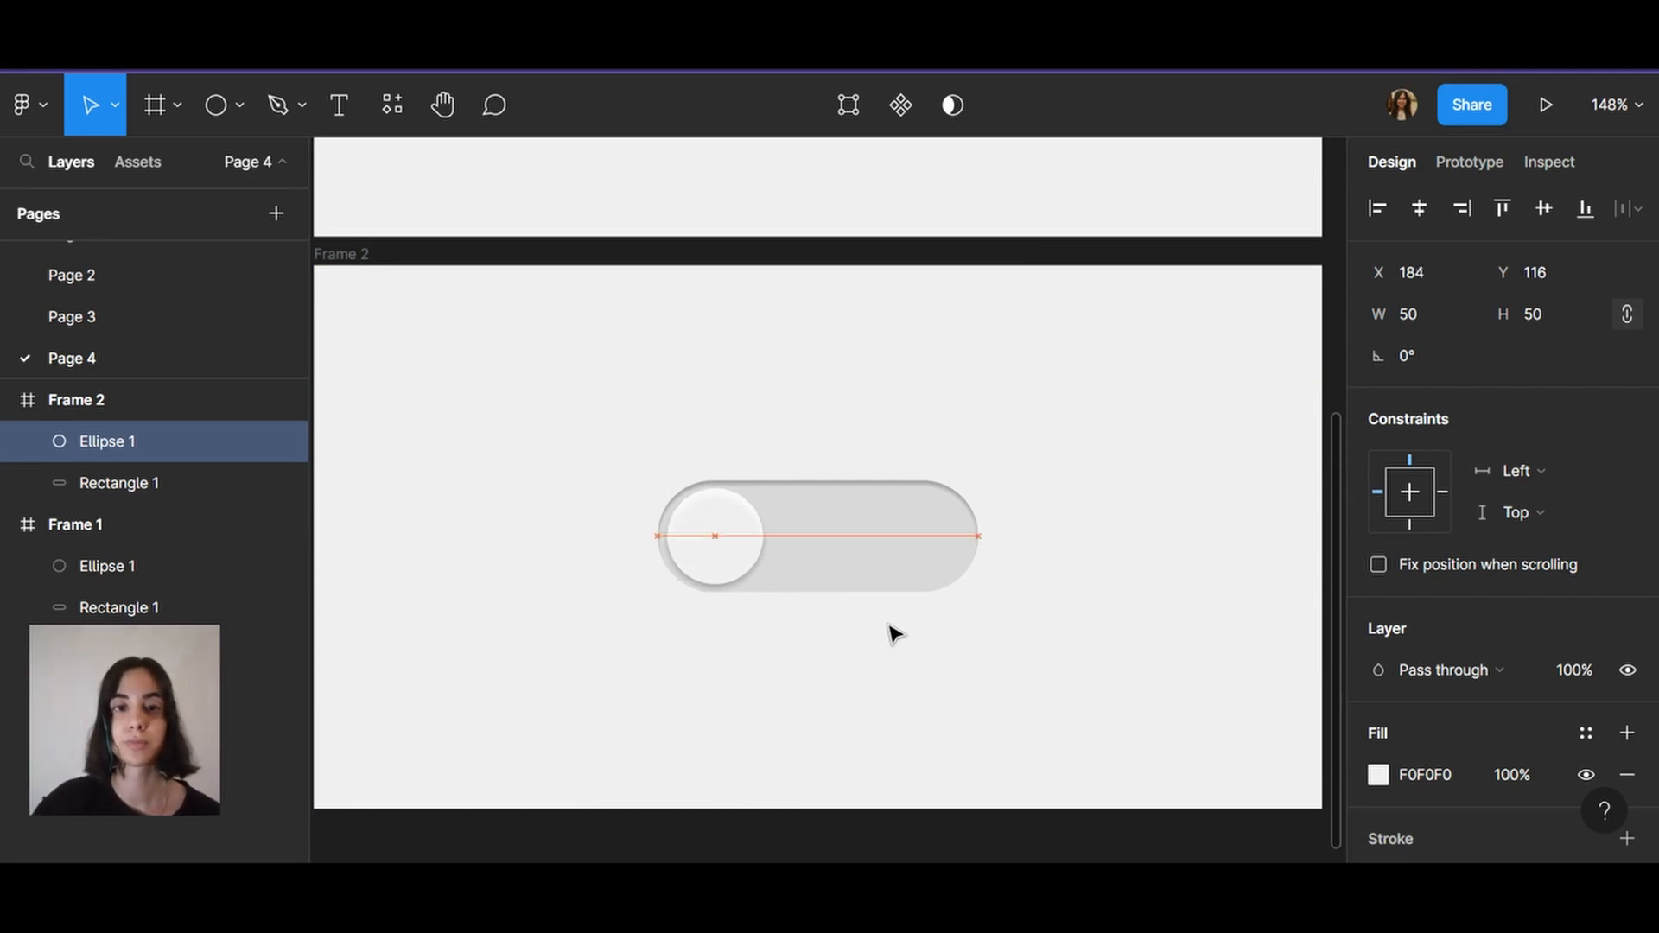
Measure the spacing between the knob and the track edges in the original frame
{"action": "scroll", "coordinate": [869, 640], "scroll_direction": "up", "scroll_amount": 5}
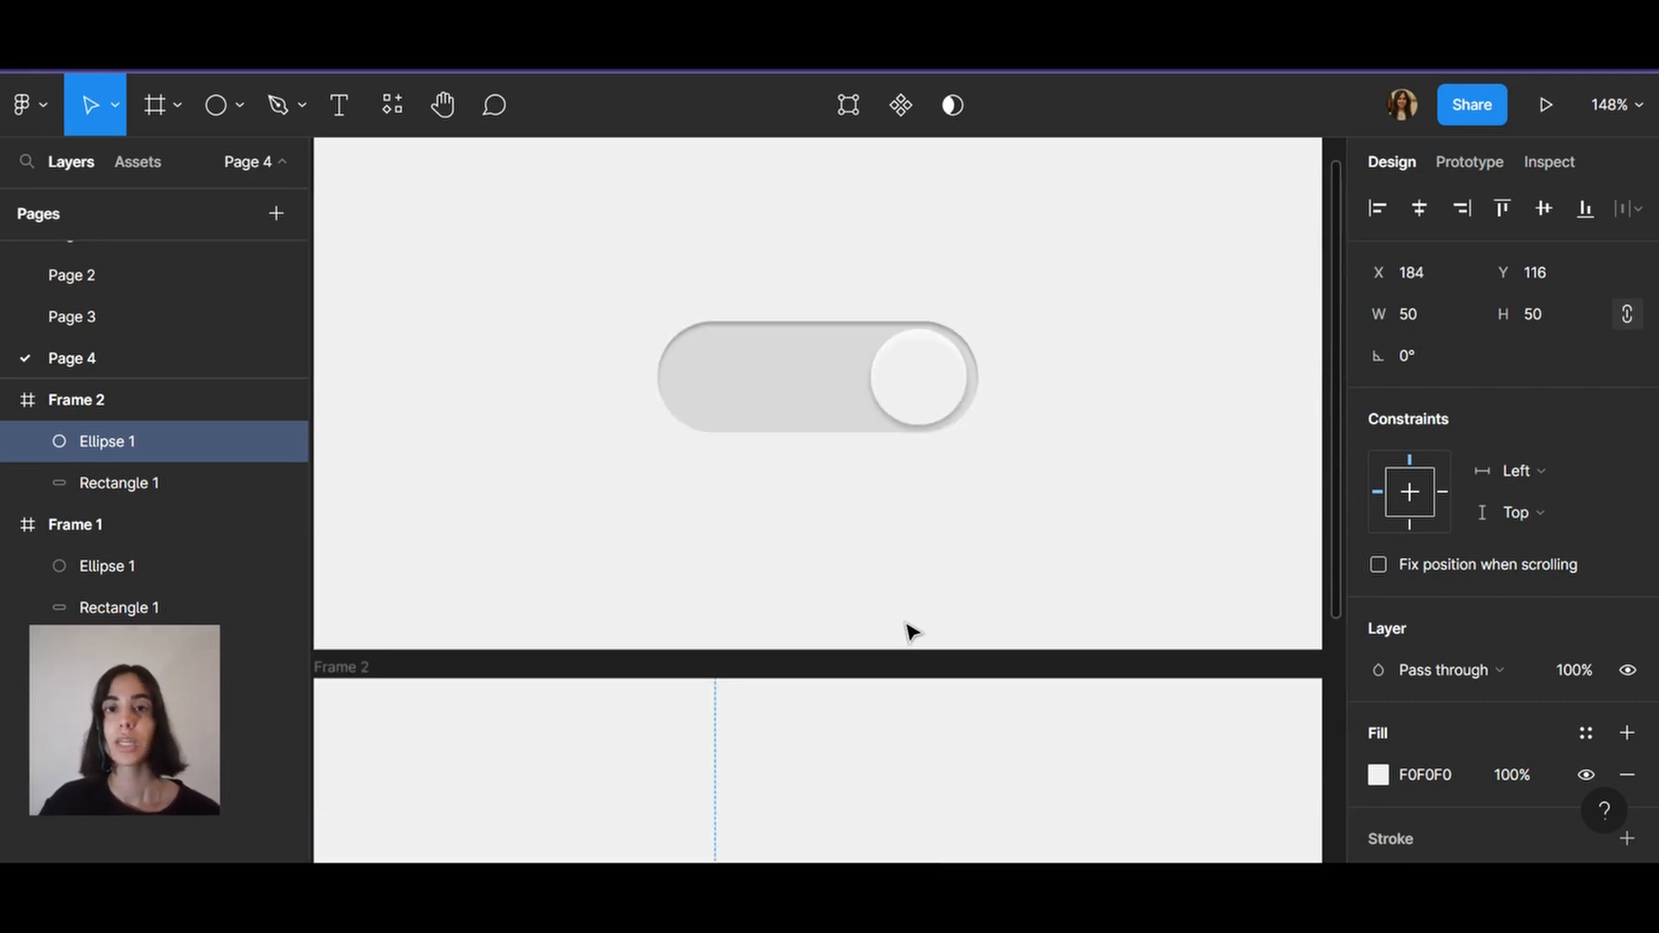
{"action": "left_click", "coordinate": [910, 402]}
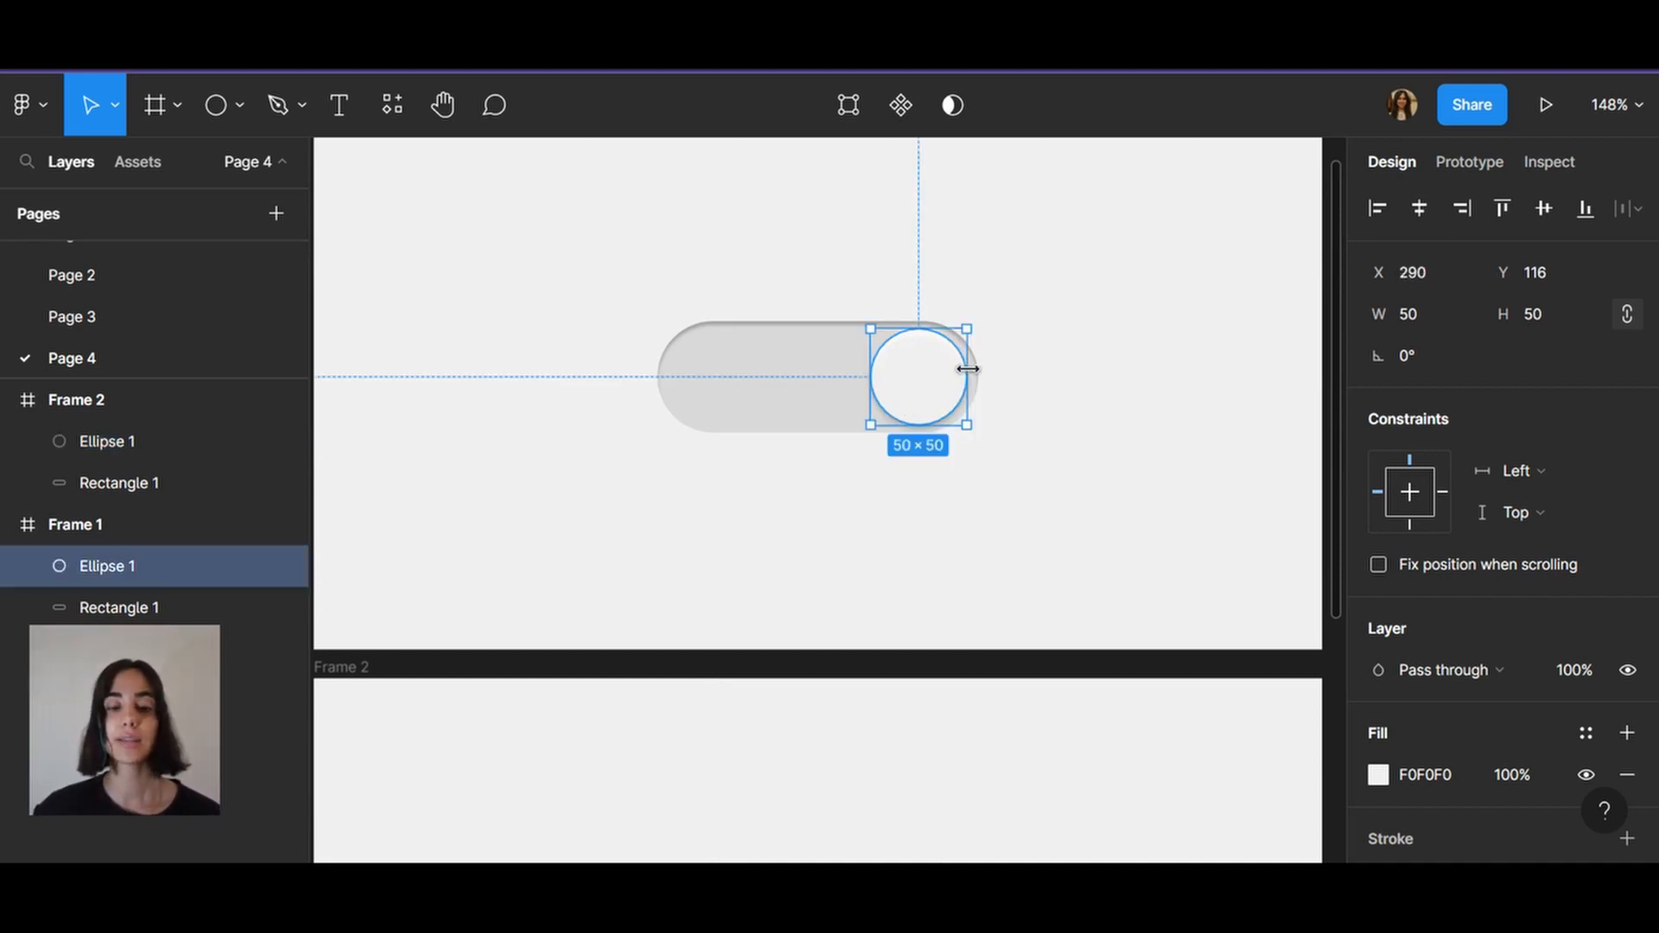
{"action": "key", "text": "alt"}
{"action": "mouse_move", "coordinate": [979, 380]}
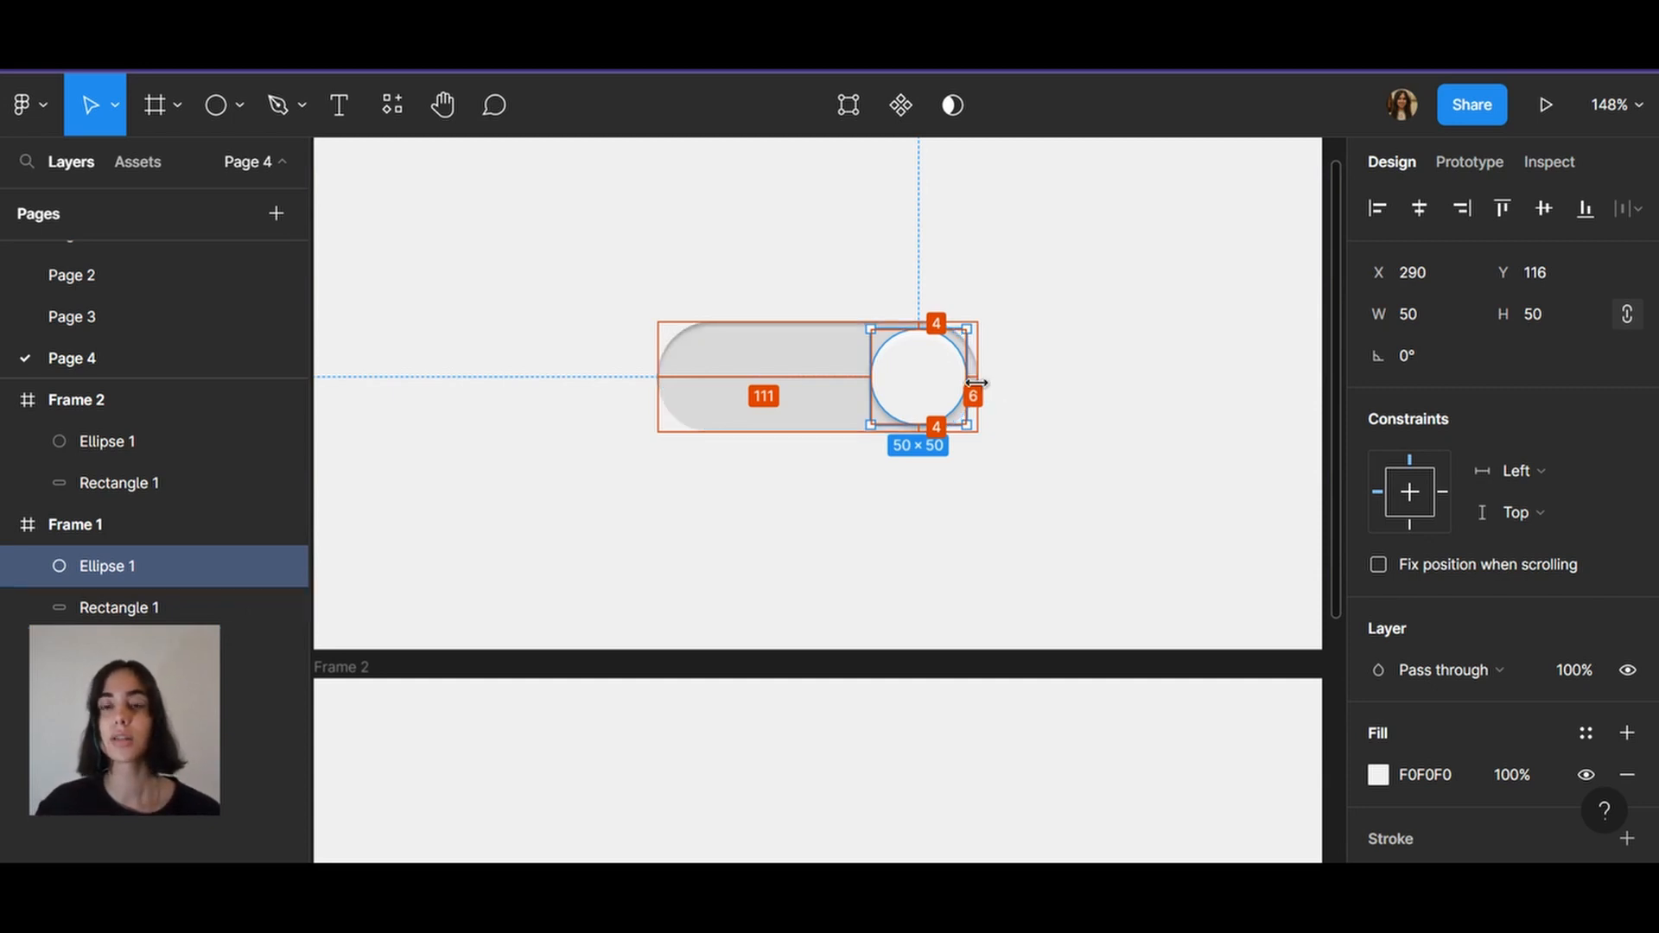
Check the duplicated knob's spacing from the track and nudge the knob to X 185
{"action": "scroll", "coordinate": [1006, 467], "scroll_direction": "down", "scroll_amount": 10}
{"action": "scroll", "coordinate": [1003, 482], "scroll_direction": "up", "scroll_amount": 5}
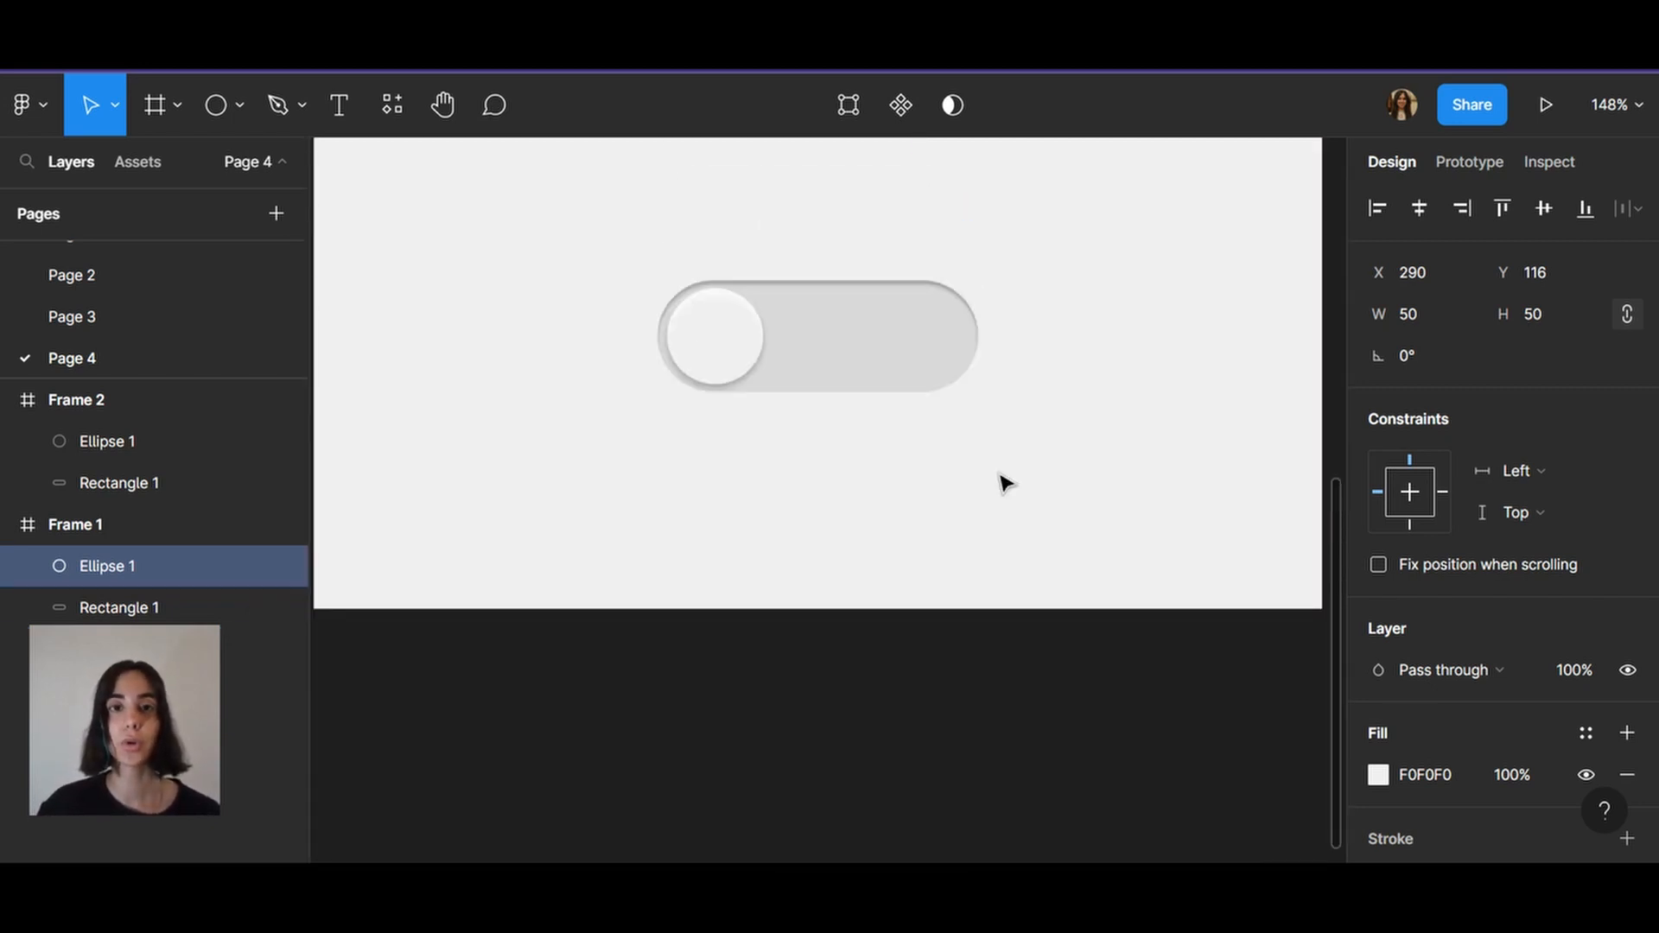
{"action": "left_click", "coordinate": [706, 373]}
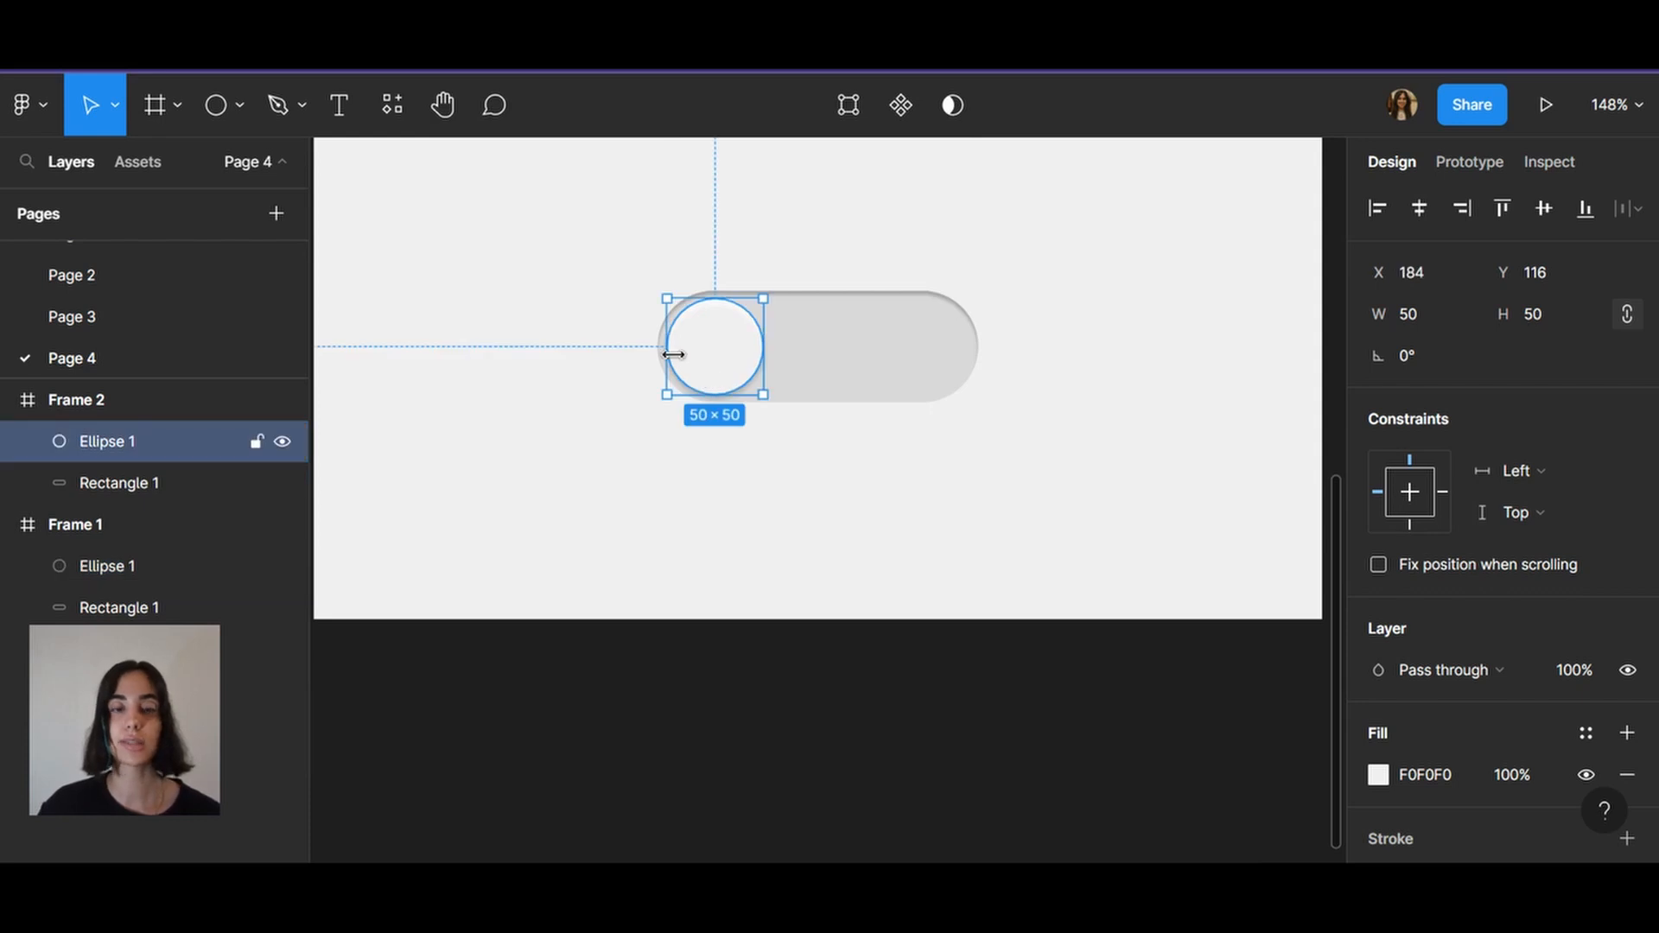
{"action": "key", "text": "alt"}
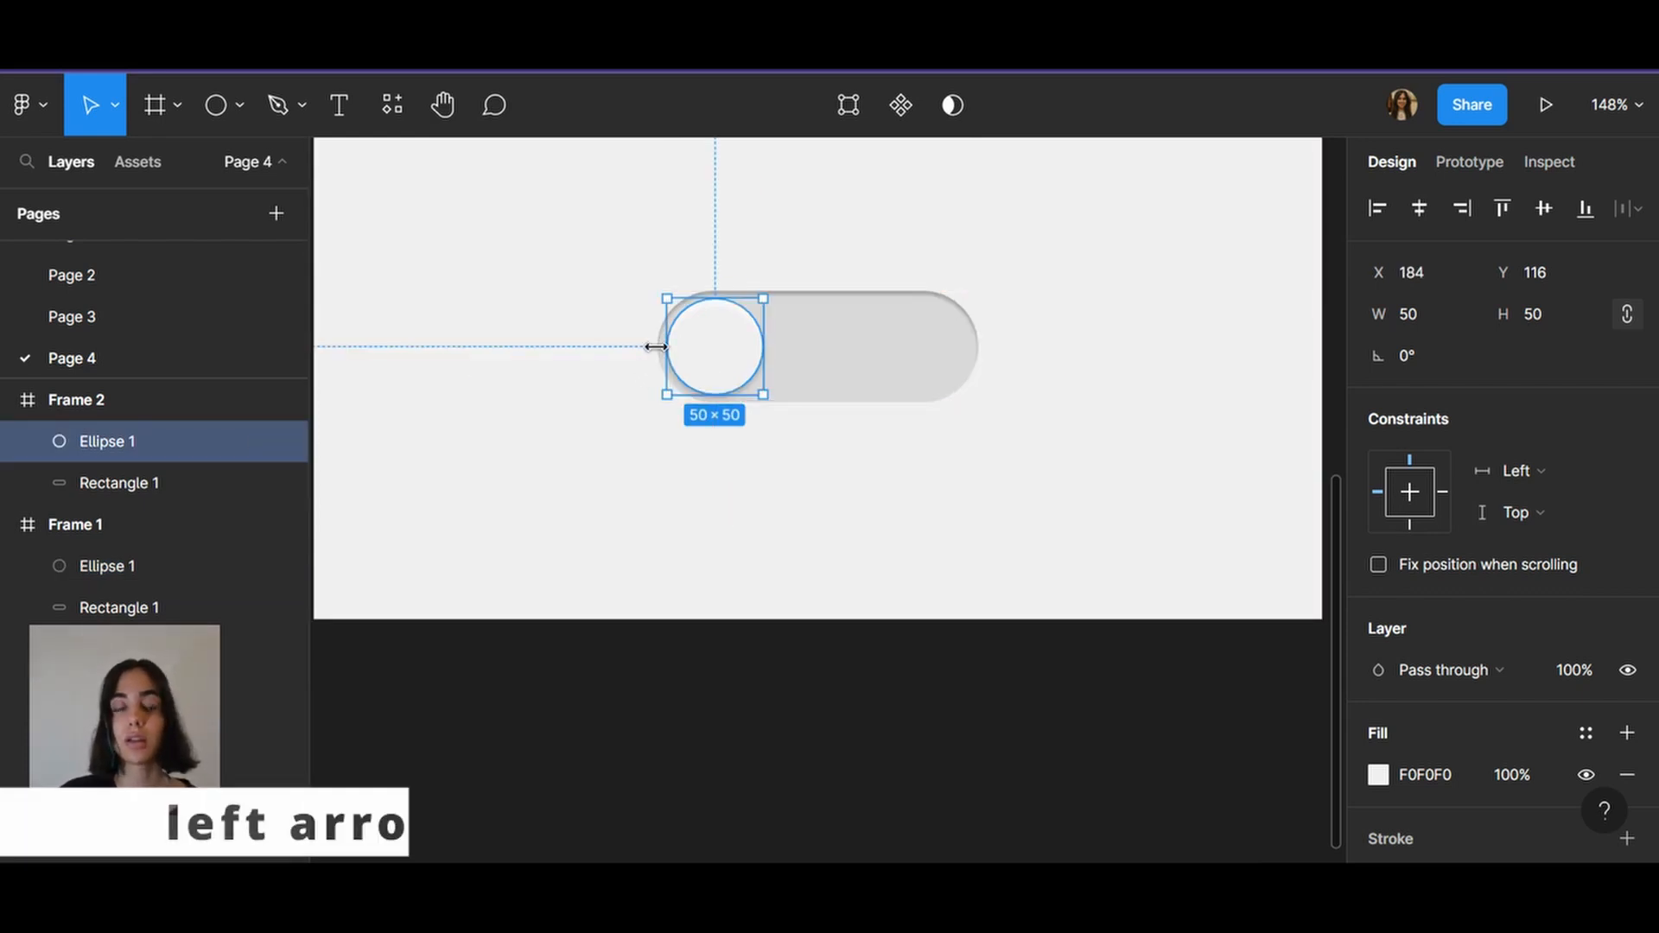
{"action": "key", "text": "Right"}
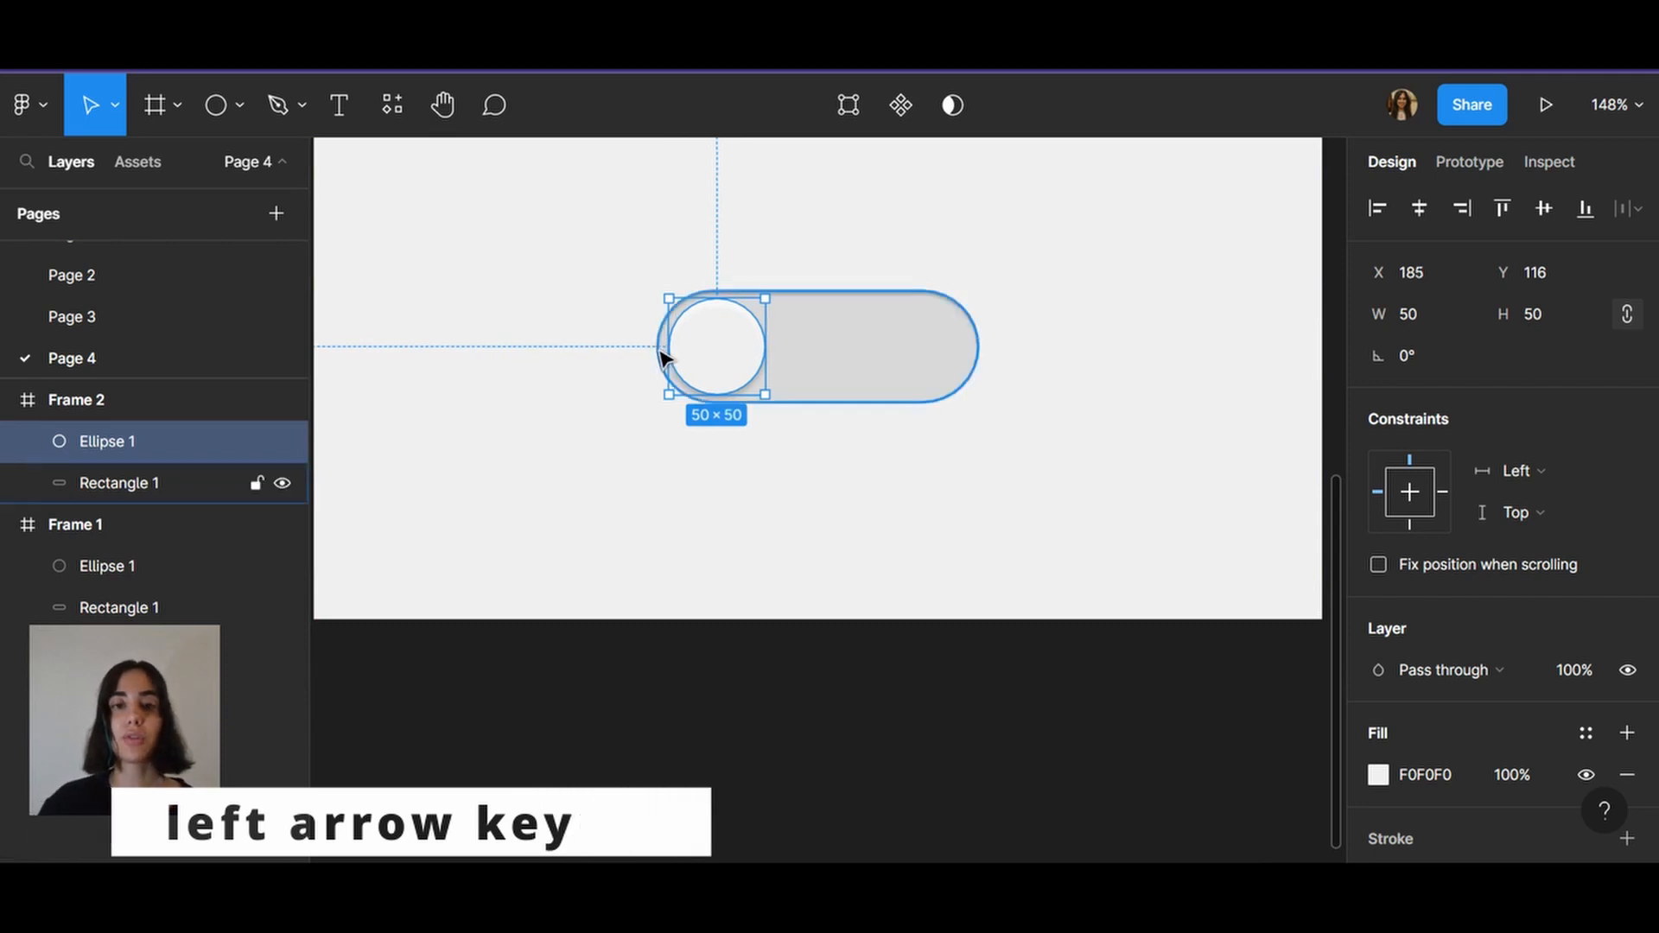
{"action": "key", "text": "alt"}
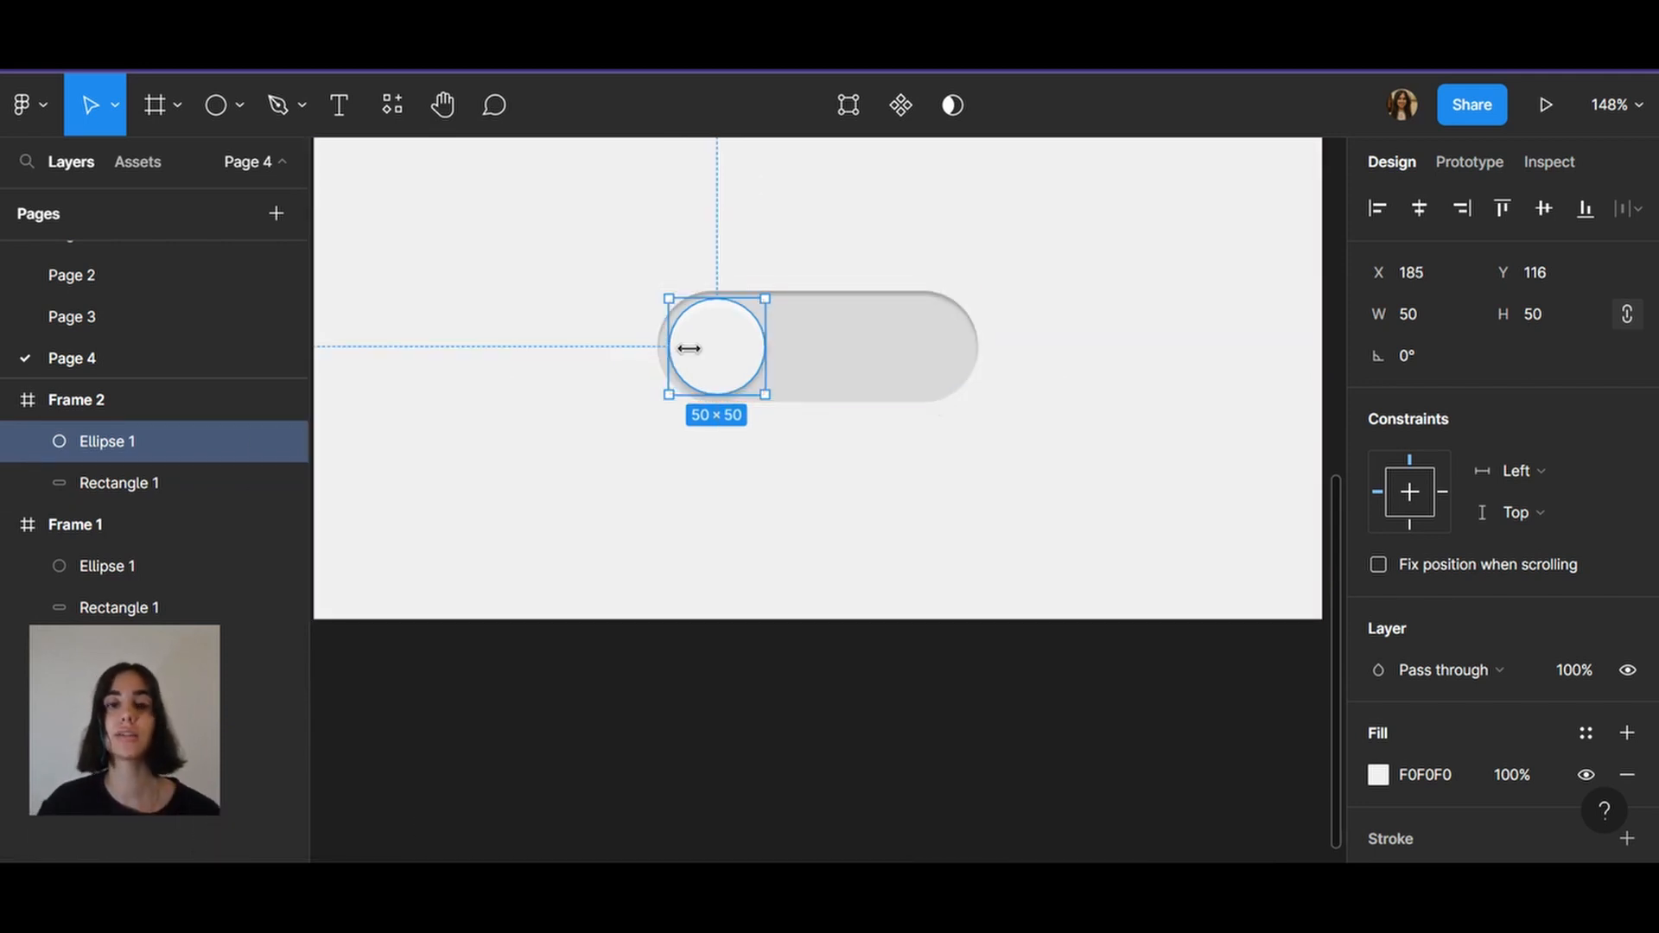
Set the fill of the track in Frame 2 to the blue document colour 7D8AFF
{"action": "scroll", "coordinate": [933, 407], "scroll_direction": "up", "scroll_amount": 5}
{"action": "scroll", "coordinate": [934, 407], "scroll_direction": "down", "scroll_amount": 2}
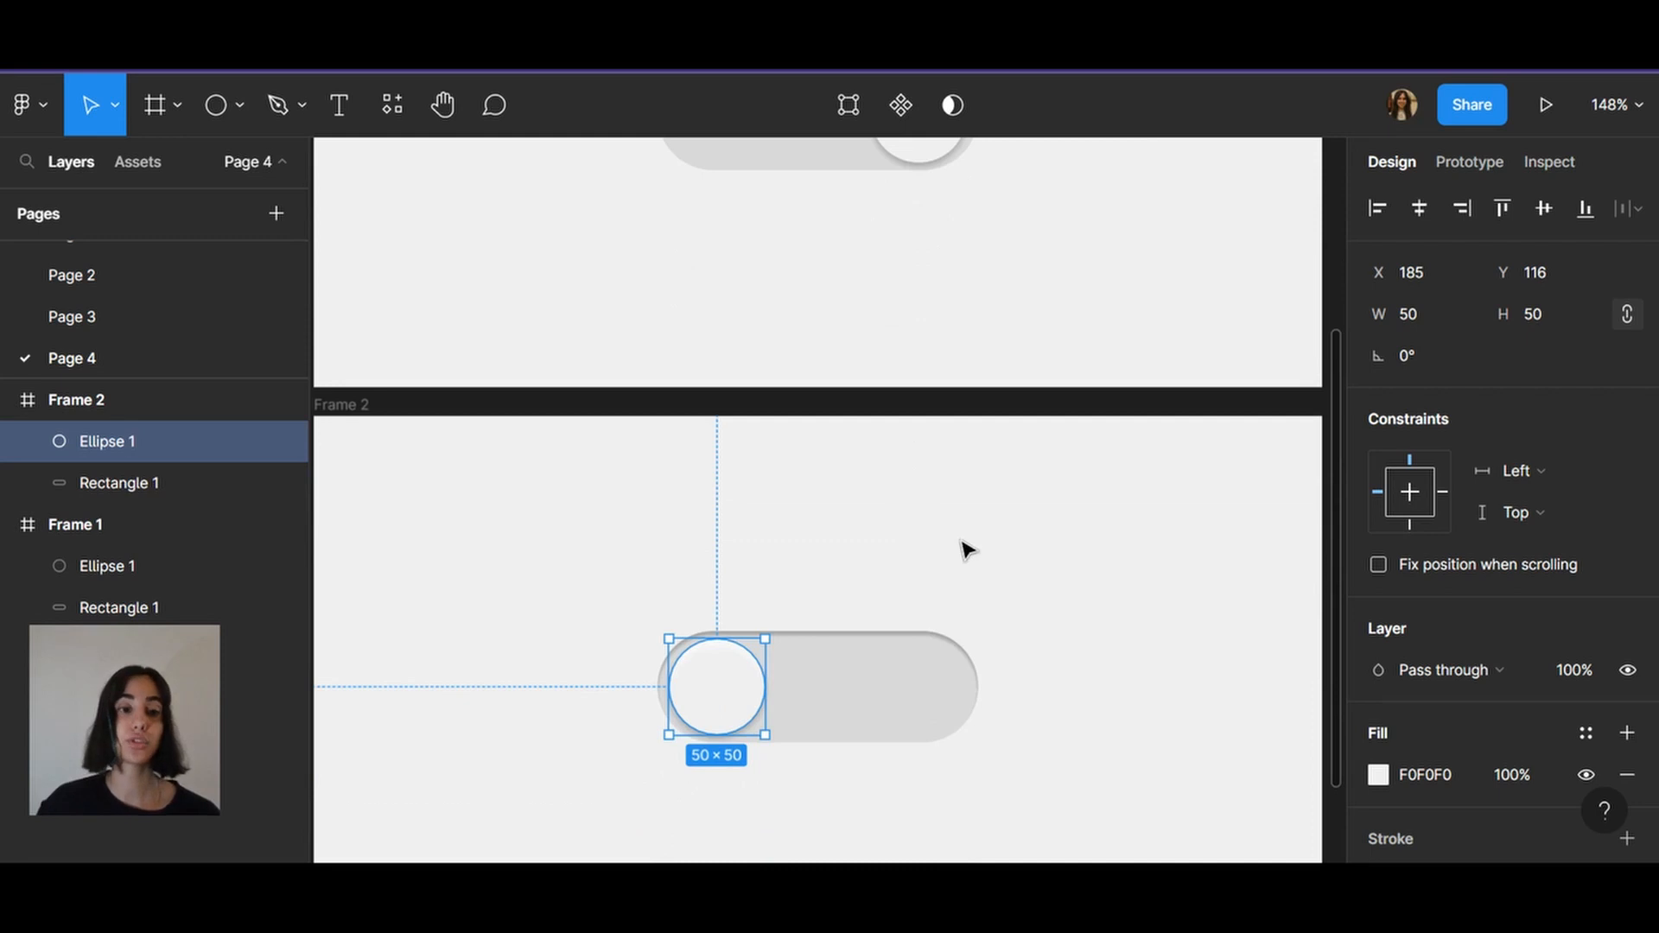
{"action": "scroll", "coordinate": [1011, 583], "scroll_direction": "down", "scroll_amount": 3}
{"action": "left_click", "coordinate": [991, 570]}
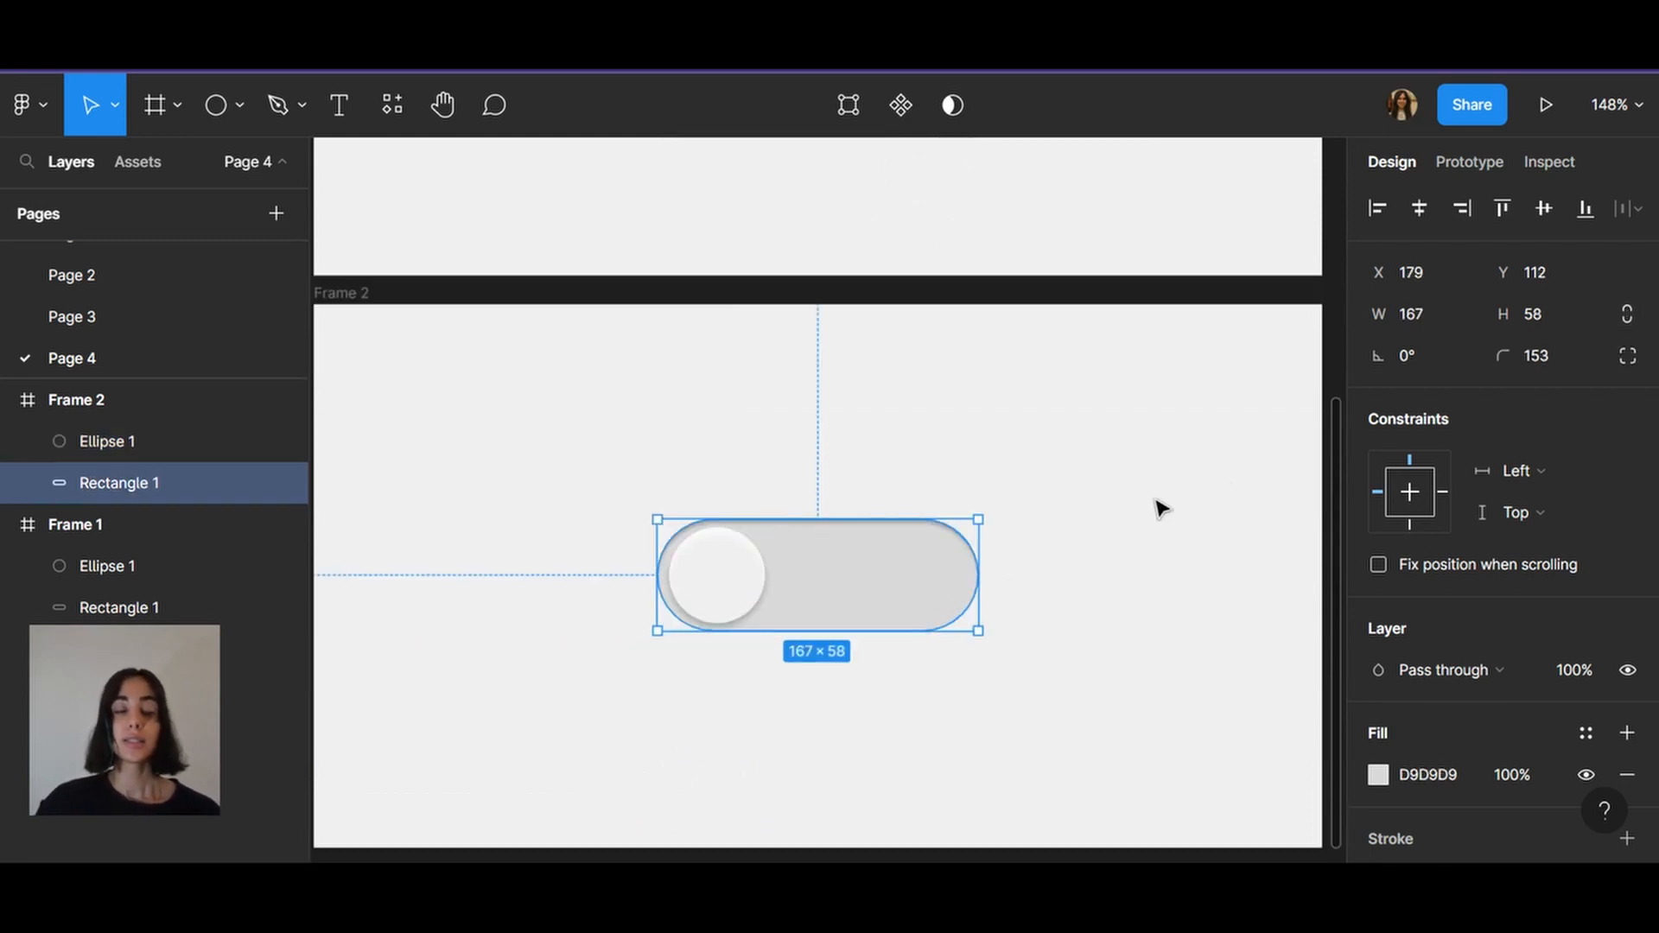
{"action": "scroll", "coordinate": [1536, 631], "scroll_direction": "down", "scroll_amount": 3}
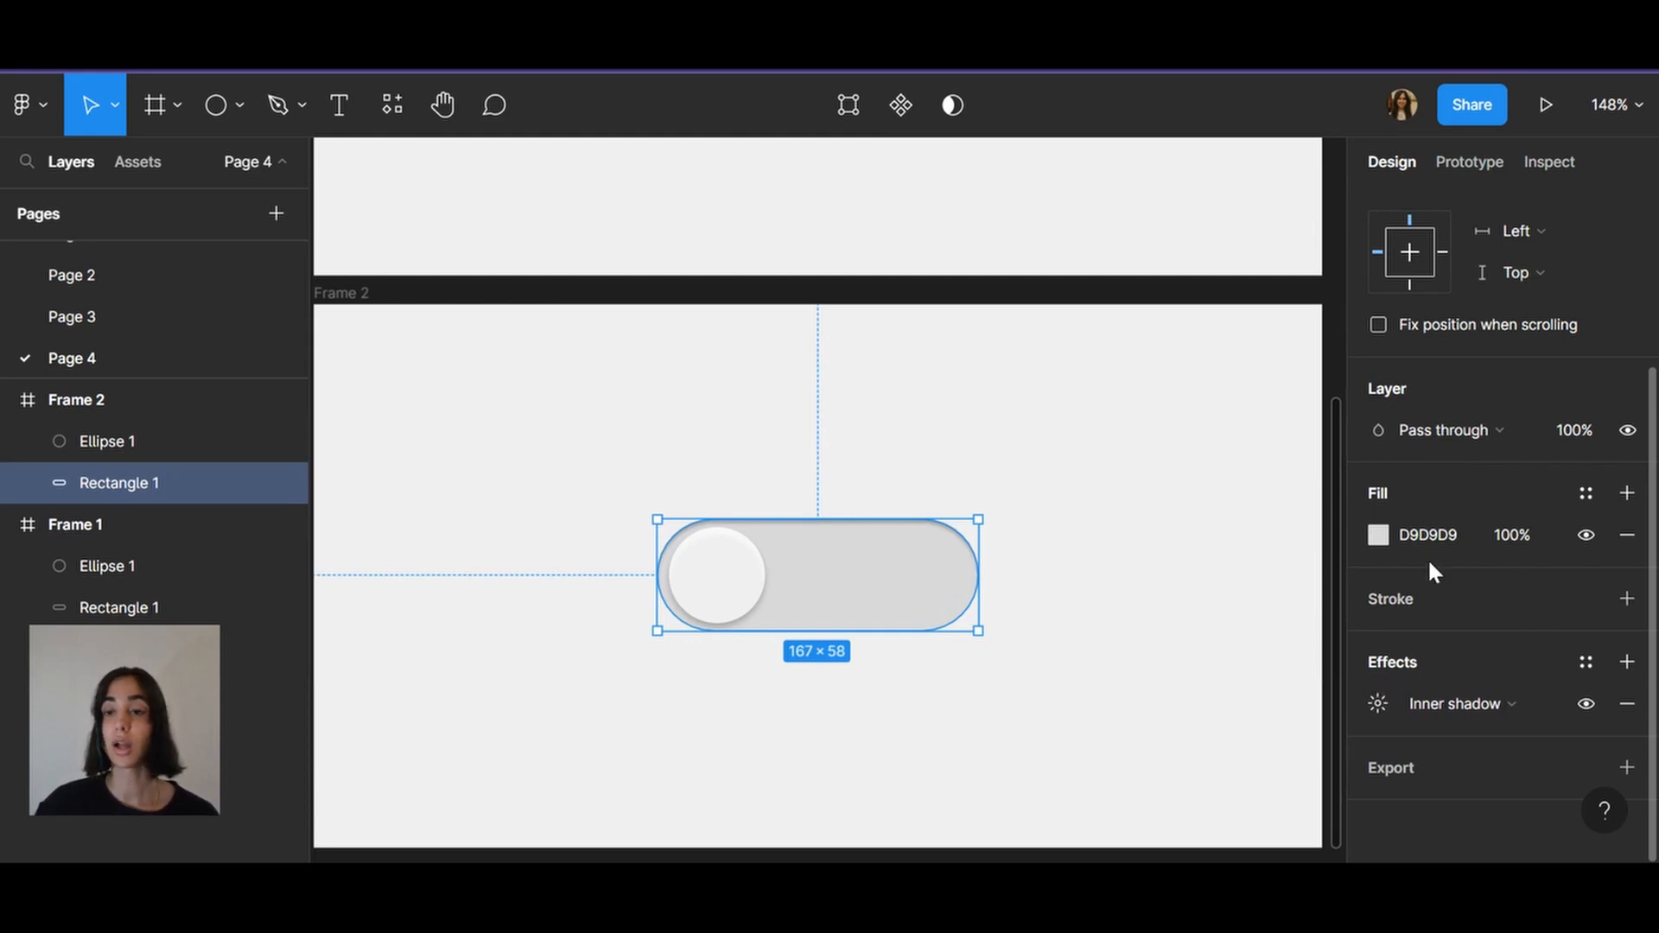
{"action": "scroll", "coordinate": [1469, 553], "scroll_direction": "up", "scroll_amount": 3}
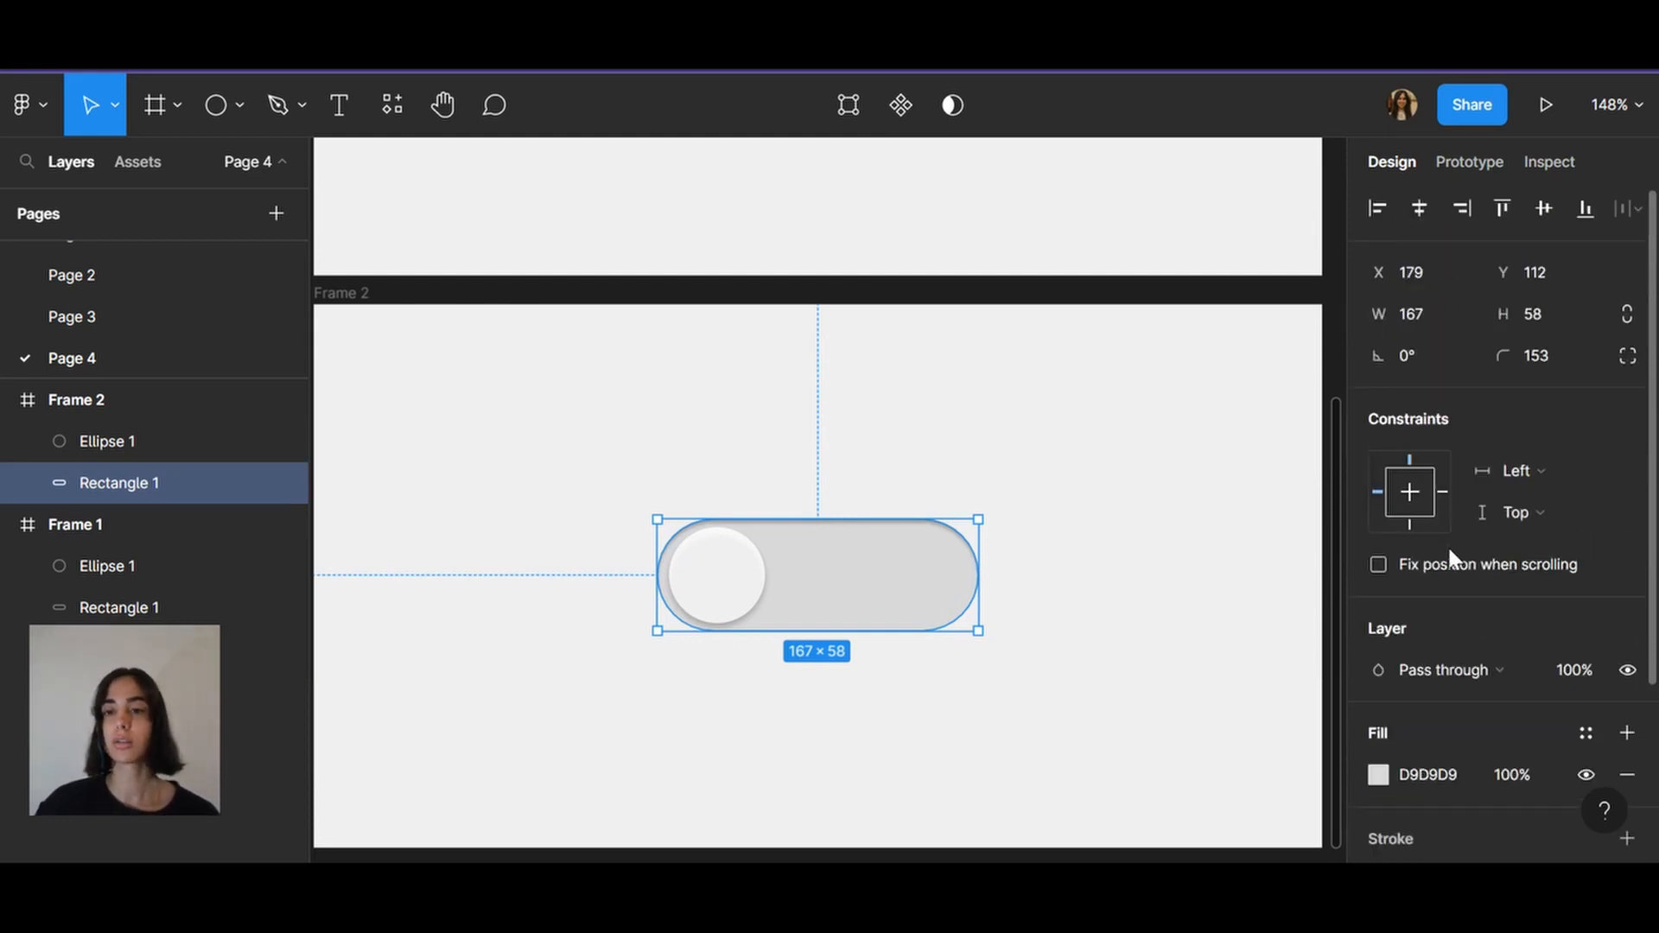
{"action": "scroll", "coordinate": [1426, 558], "scroll_direction": "down", "scroll_amount": 3}
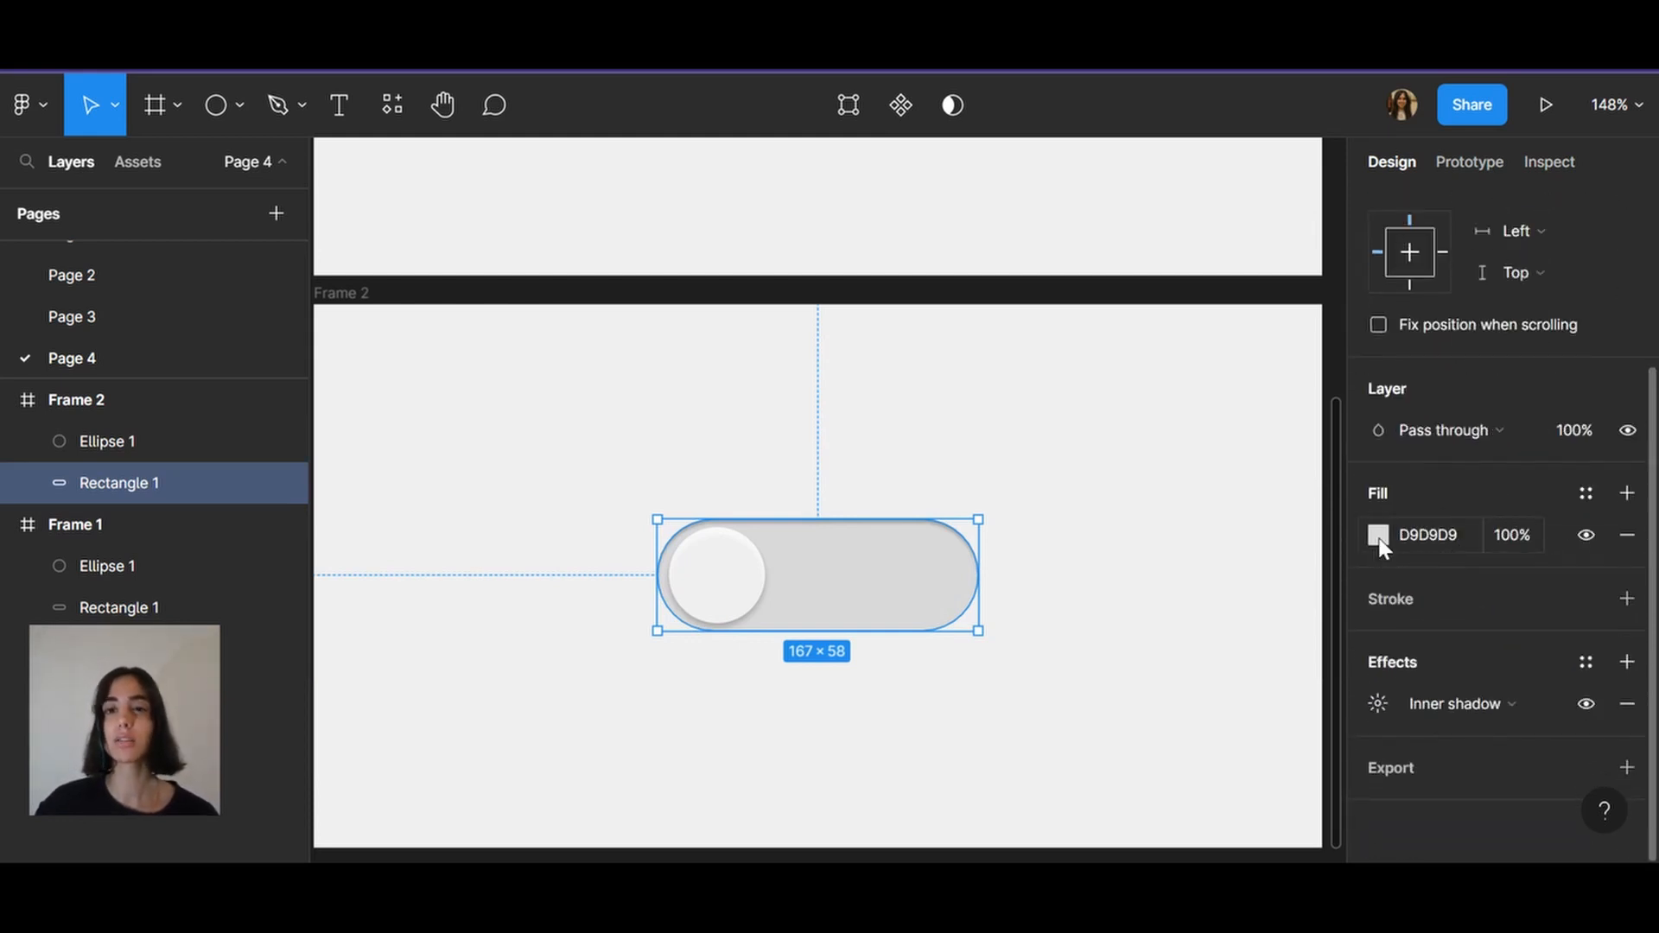
{"action": "left_click", "coordinate": [1376, 540]}
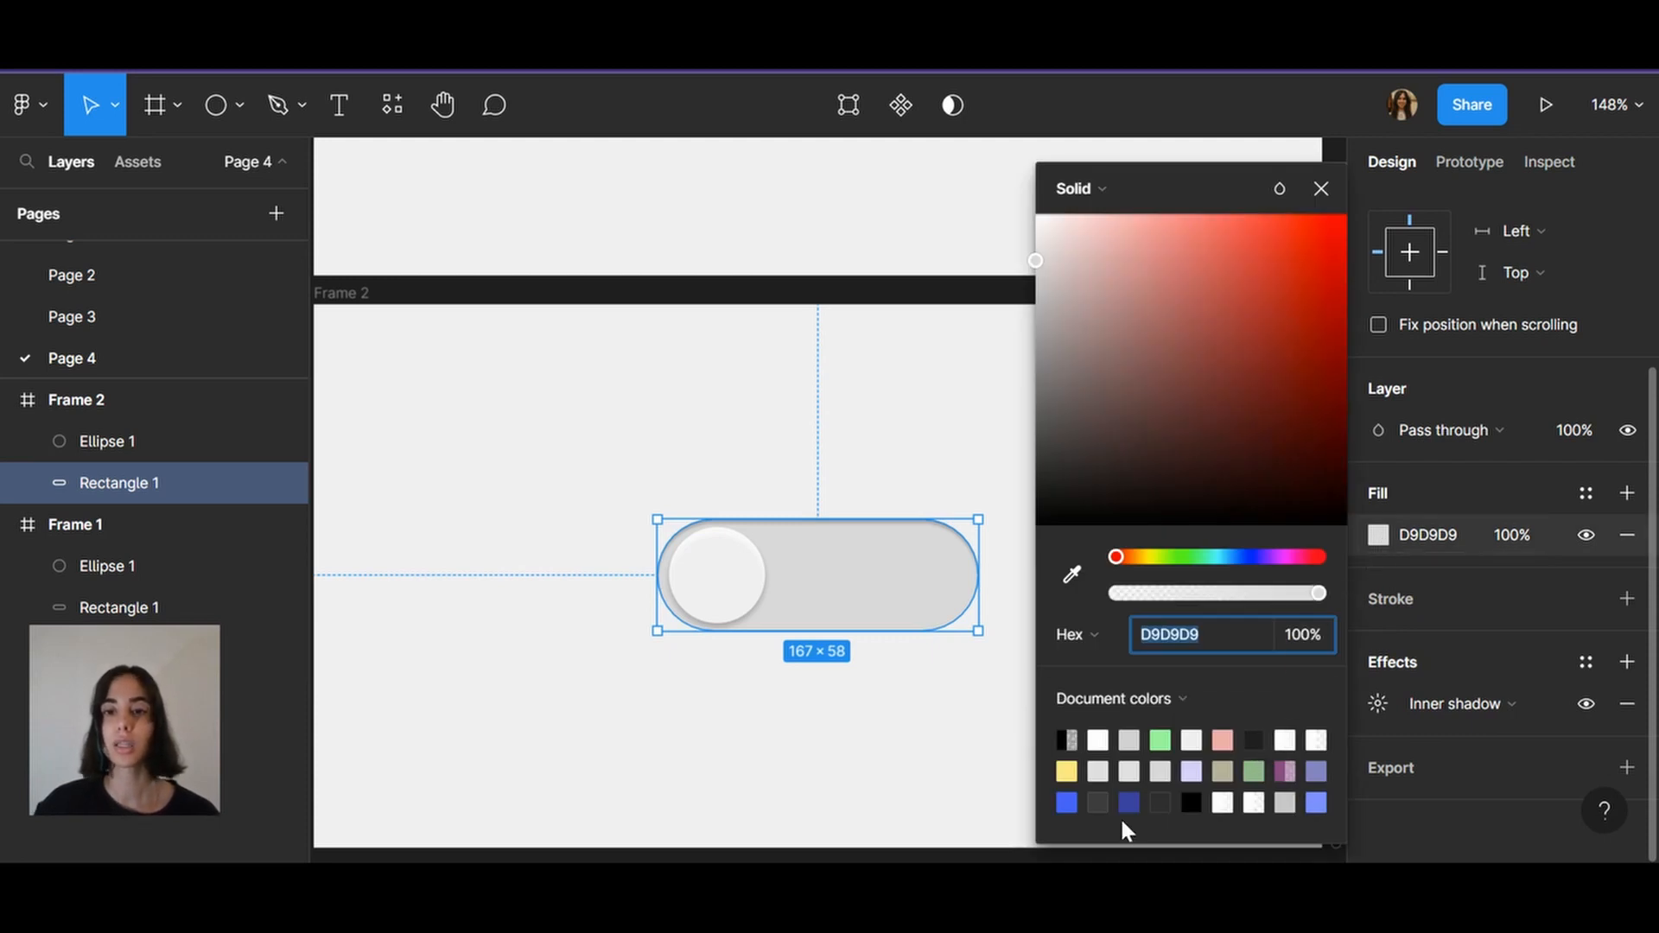
{"action": "left_click", "coordinate": [1316, 803]}
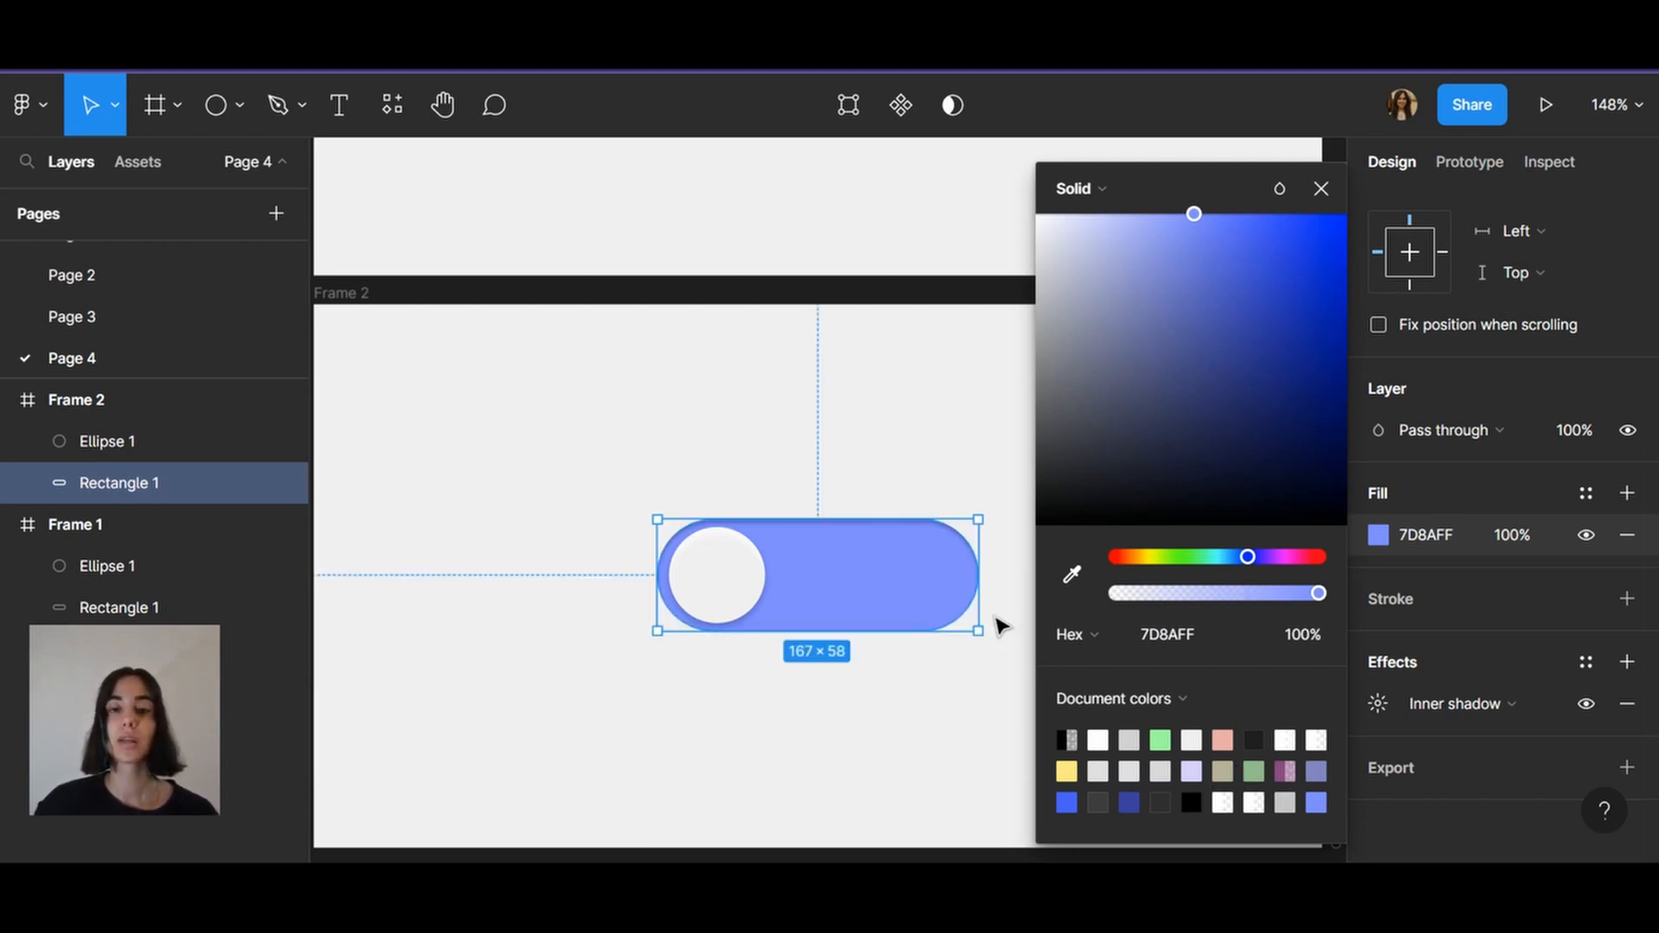
{"action": "left_click", "coordinate": [1322, 188]}
Switch to prototyping and add a click interaction with no destination to the blue track in Frame 2
{"action": "scroll", "coordinate": [1201, 432], "scroll_direction": "up", "scroll_amount": 5}
{"action": "scroll", "coordinate": [1206, 439], "scroll_direction": "down", "scroll_amount": 3}
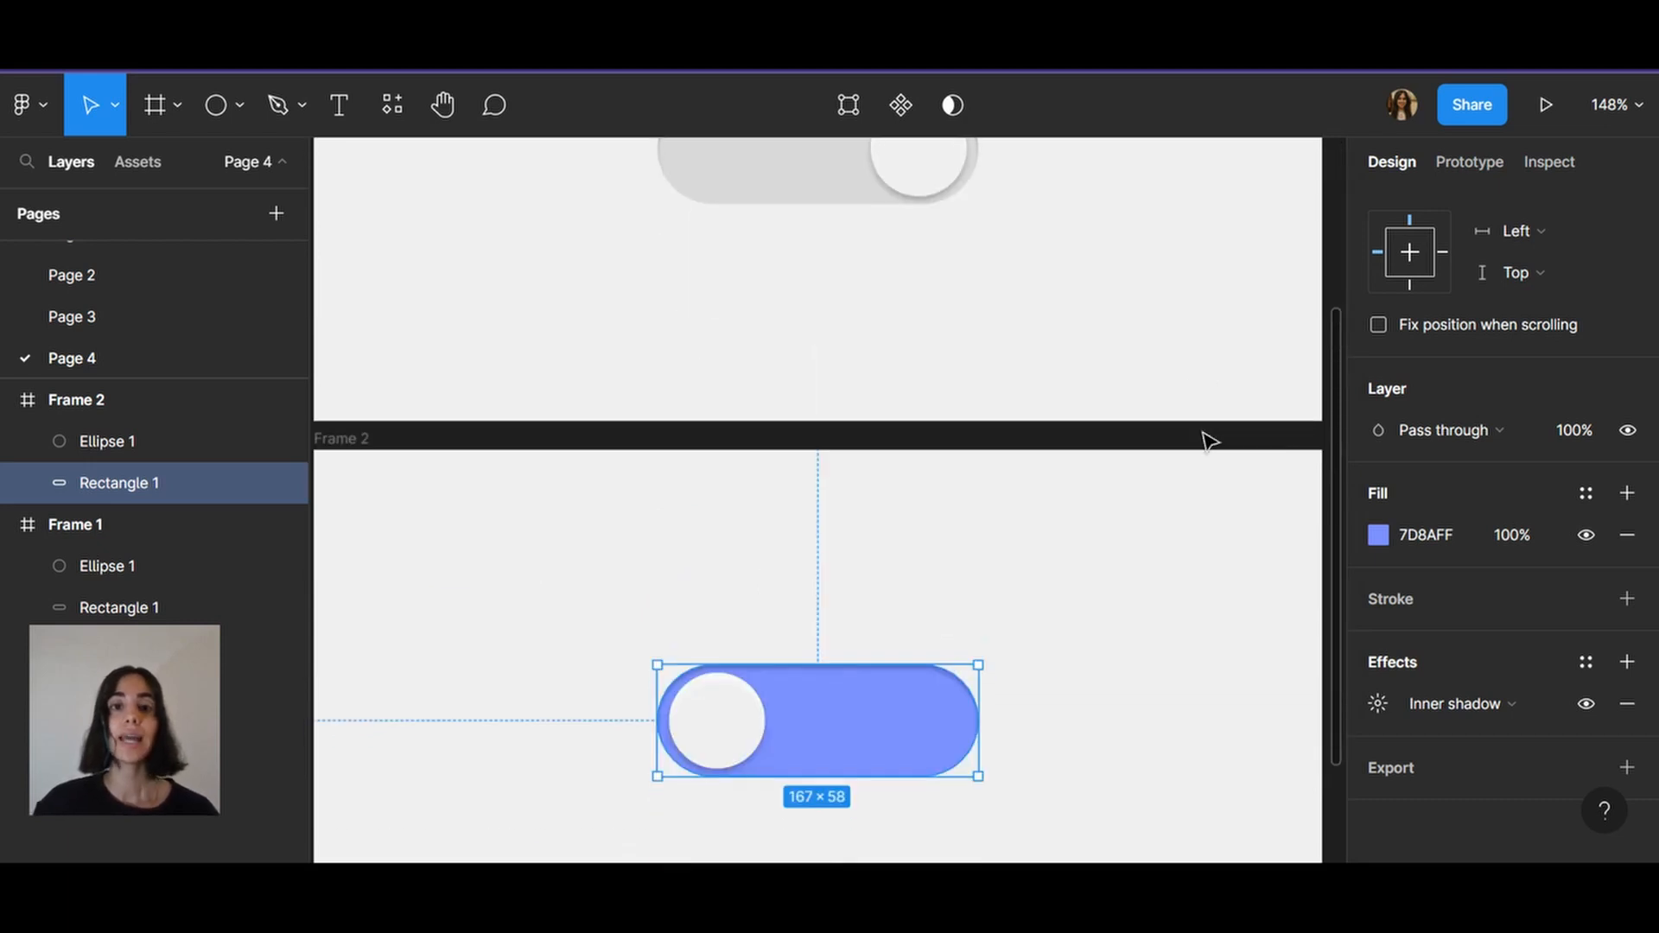
{"action": "scroll", "coordinate": [1201, 450], "scroll_direction": "down", "scroll_amount": 1}
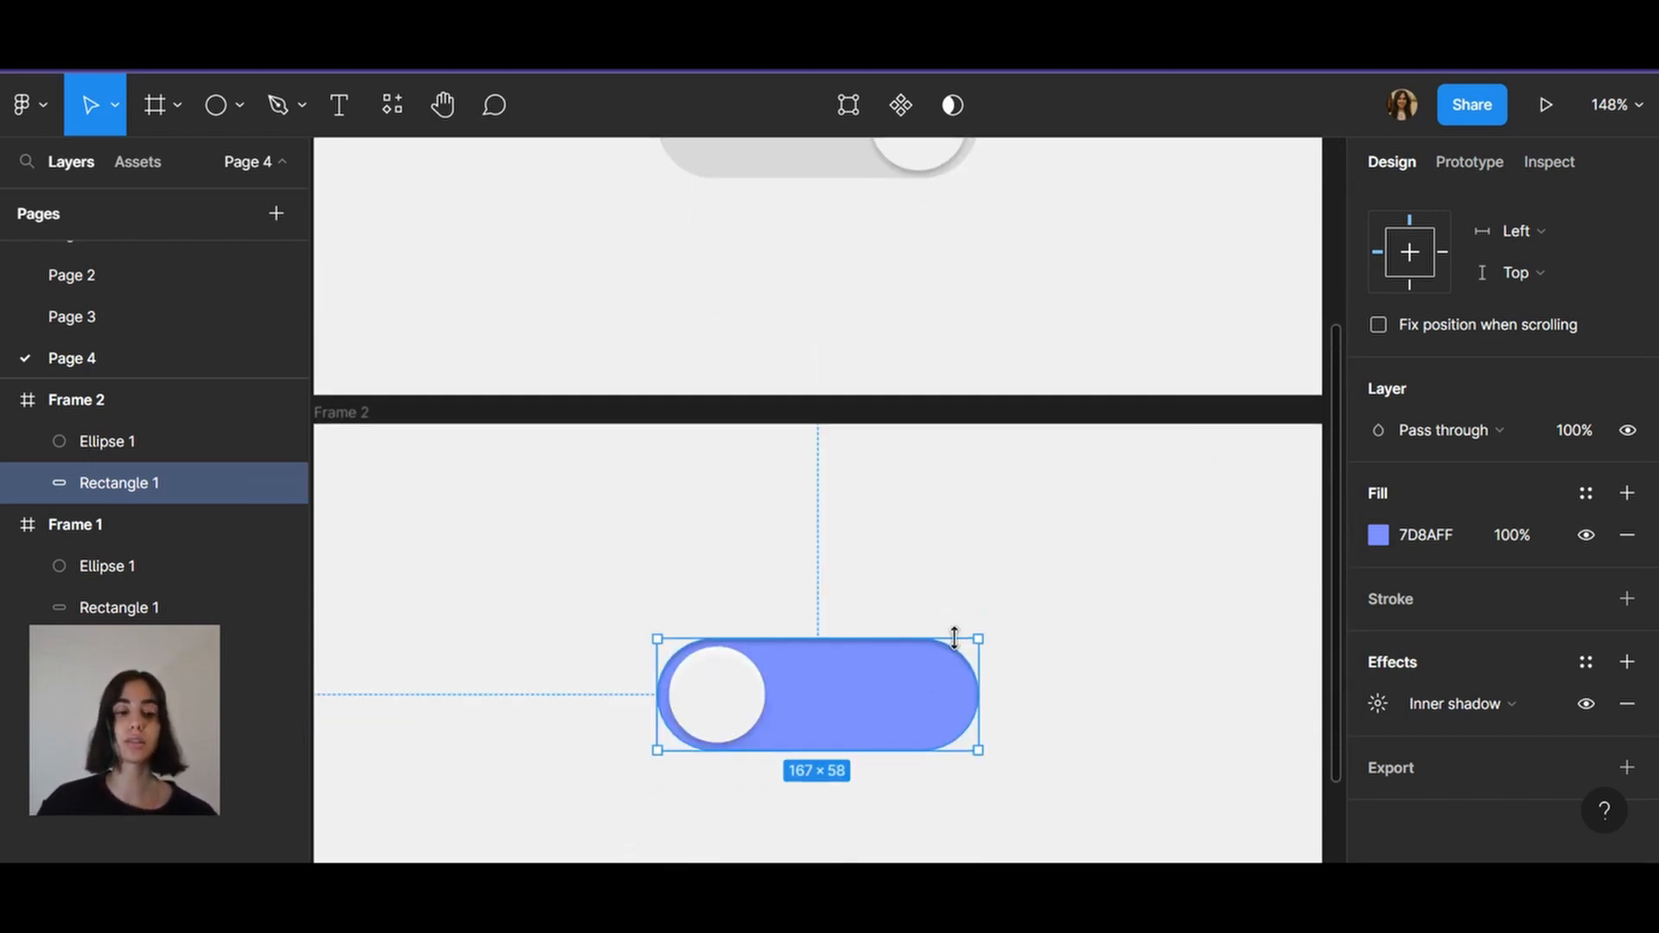
{"action": "scroll", "coordinate": [951, 704], "scroll_direction": "down", "scroll_amount": 5}
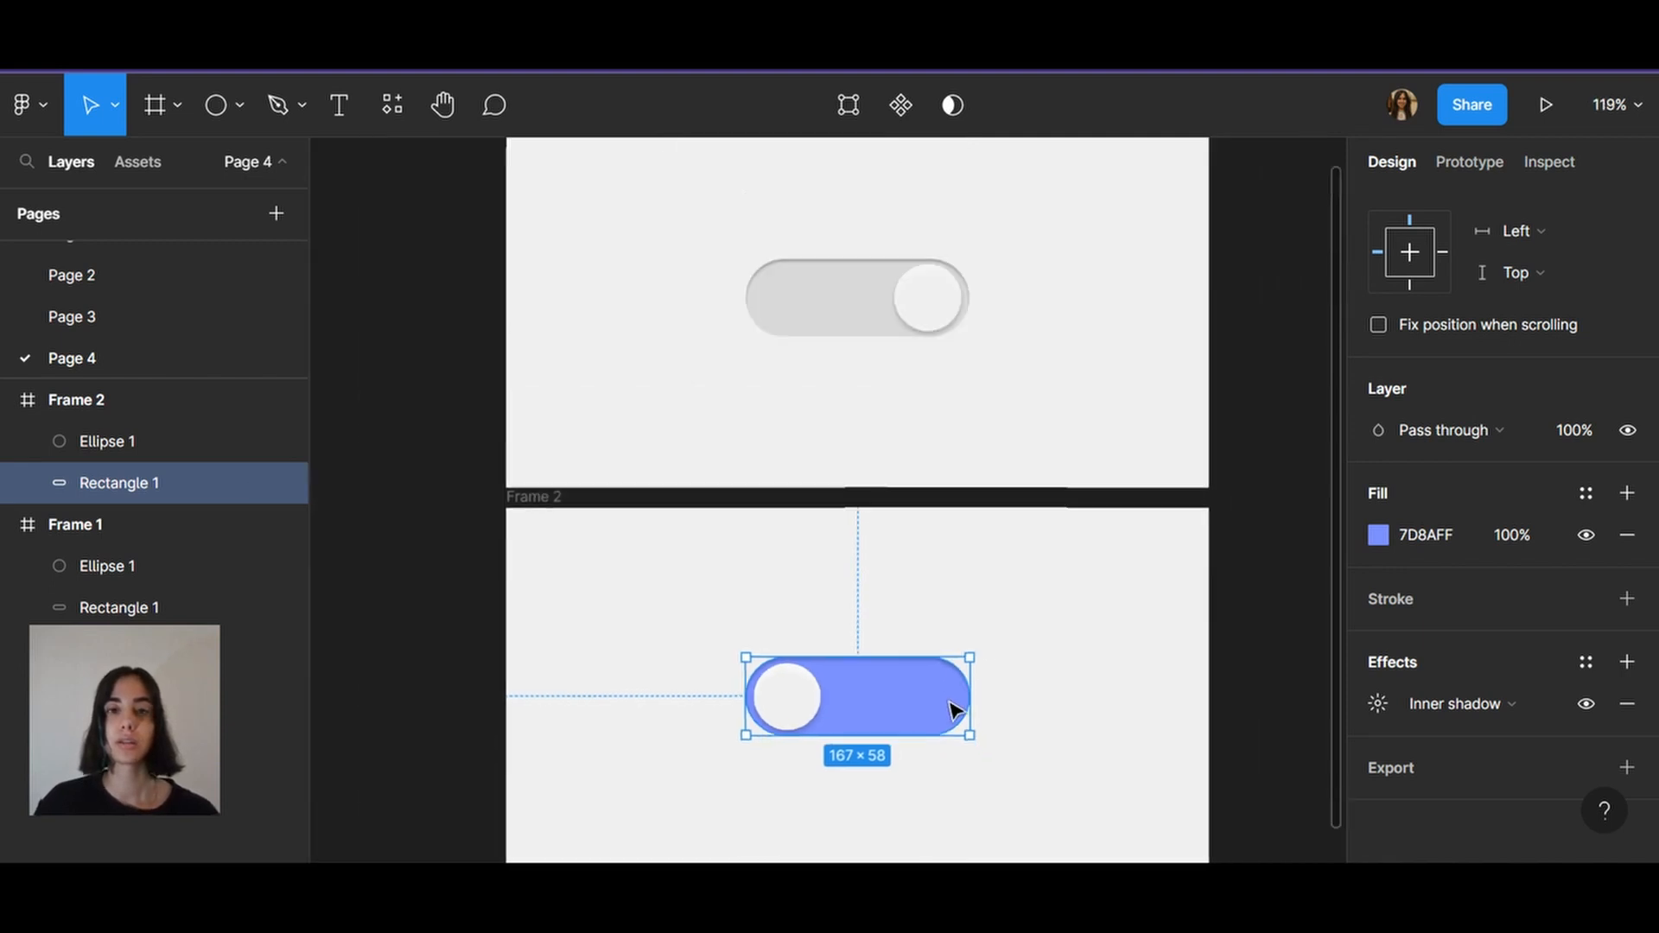
{"action": "scroll", "coordinate": [954, 705], "scroll_direction": "down", "scroll_amount": 1}
{"action": "scroll", "coordinate": [1077, 624], "scroll_direction": "down", "scroll_amount": 1}
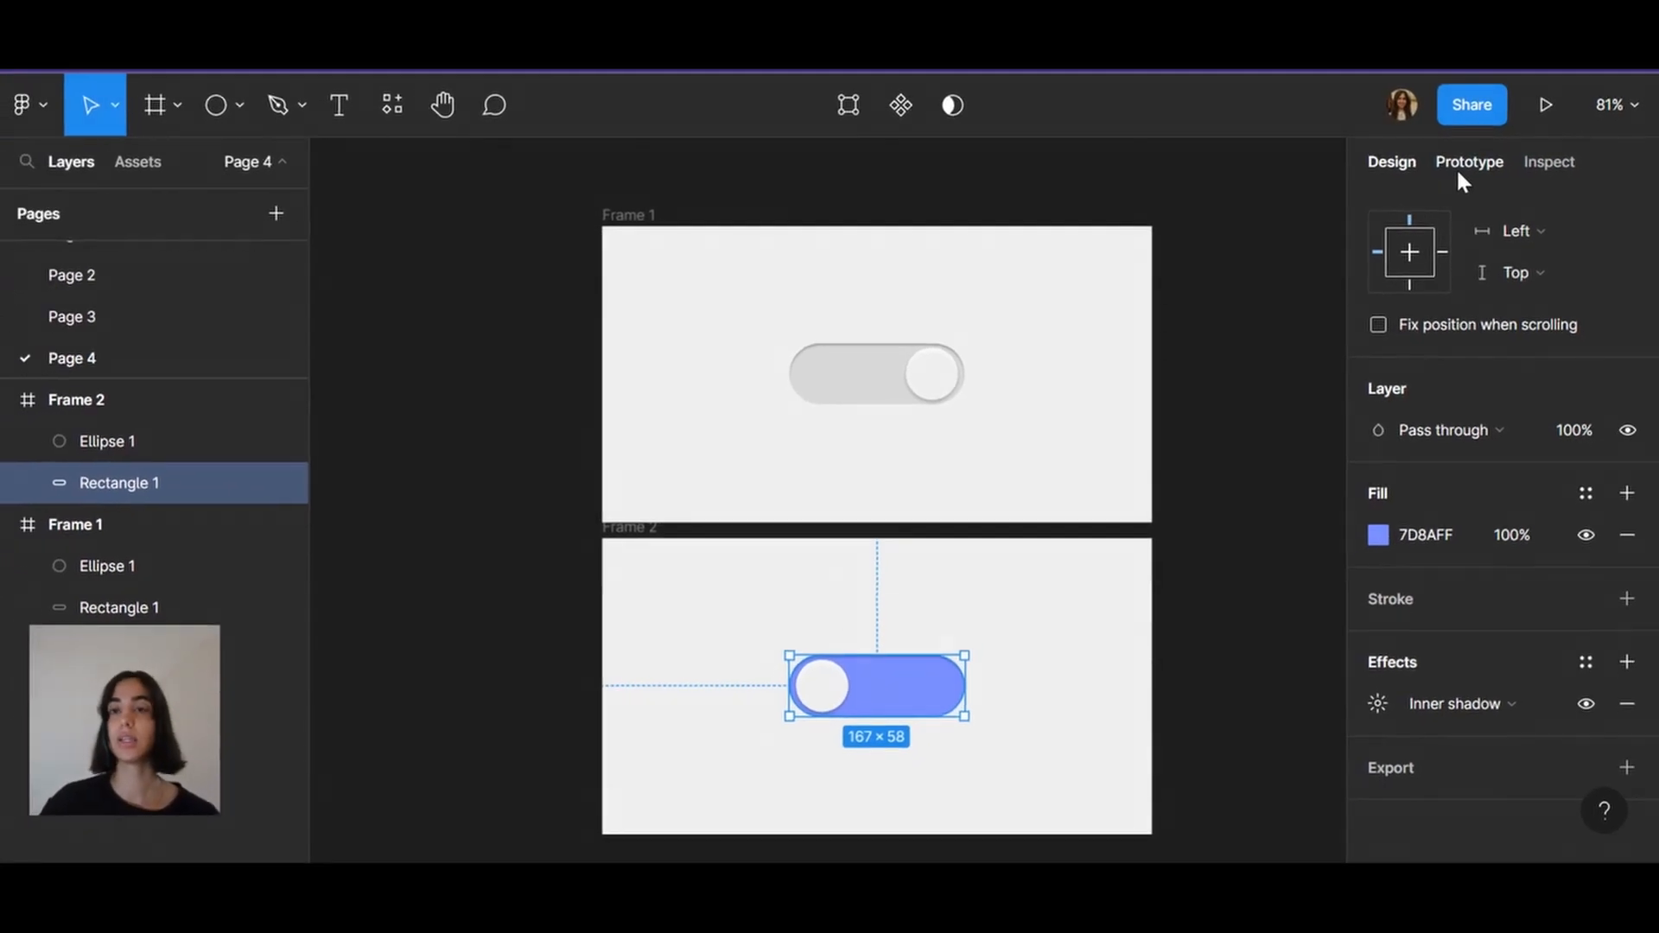
{"action": "left_click", "coordinate": [1403, 199]}
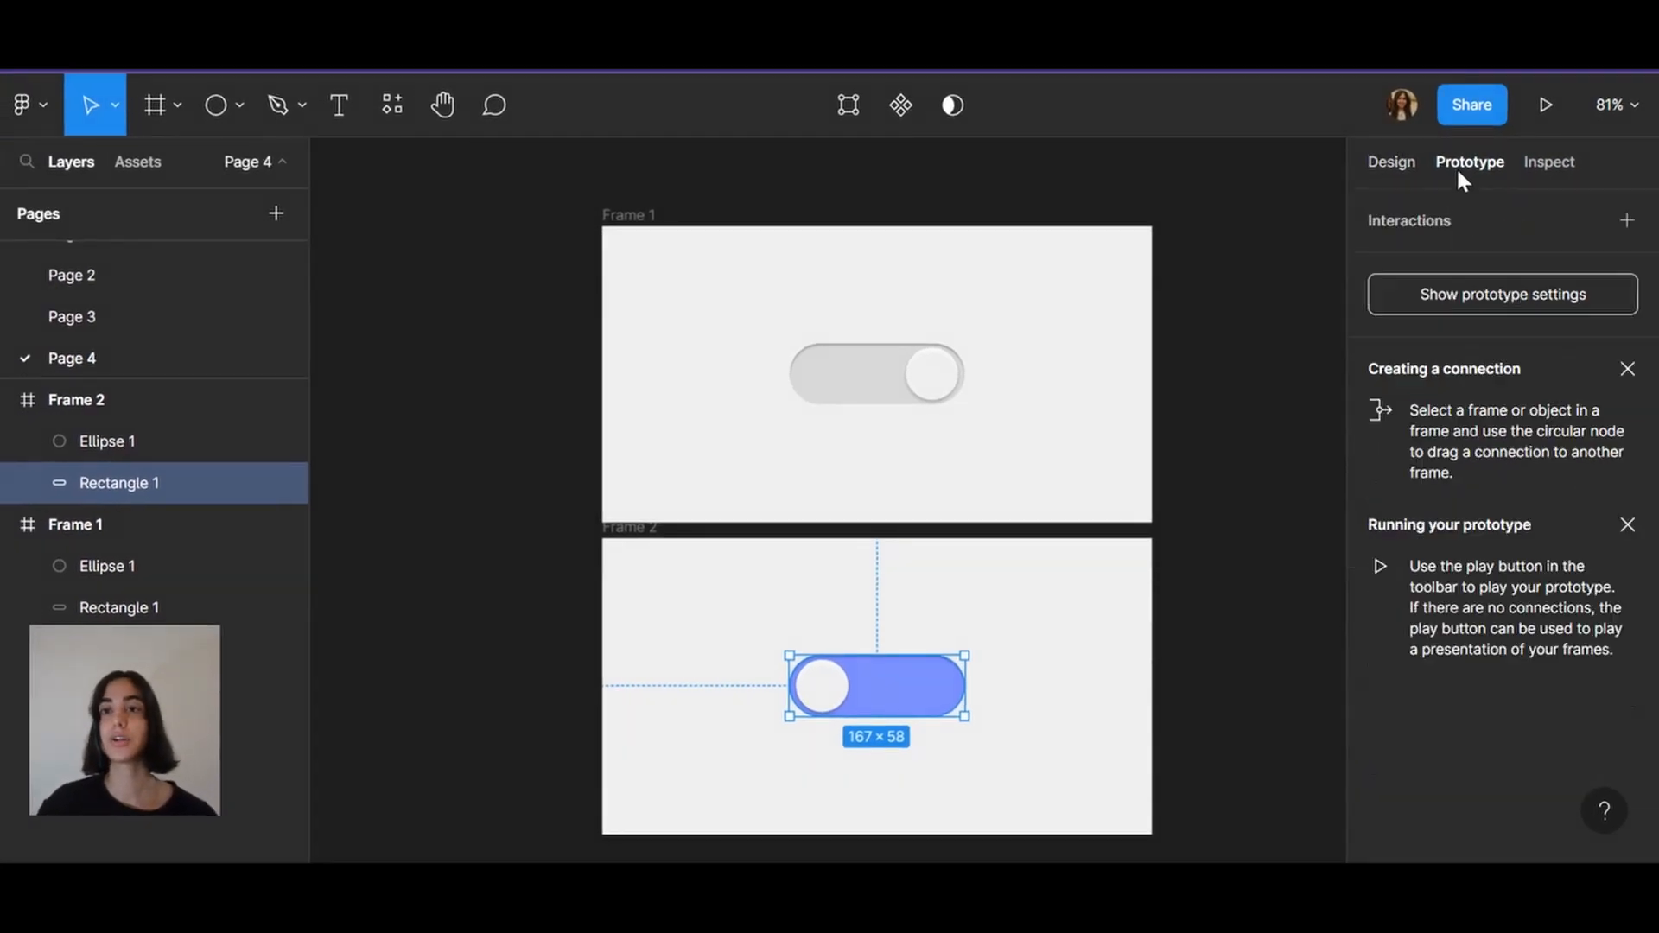
{"action": "left_click", "coordinate": [1627, 221]}
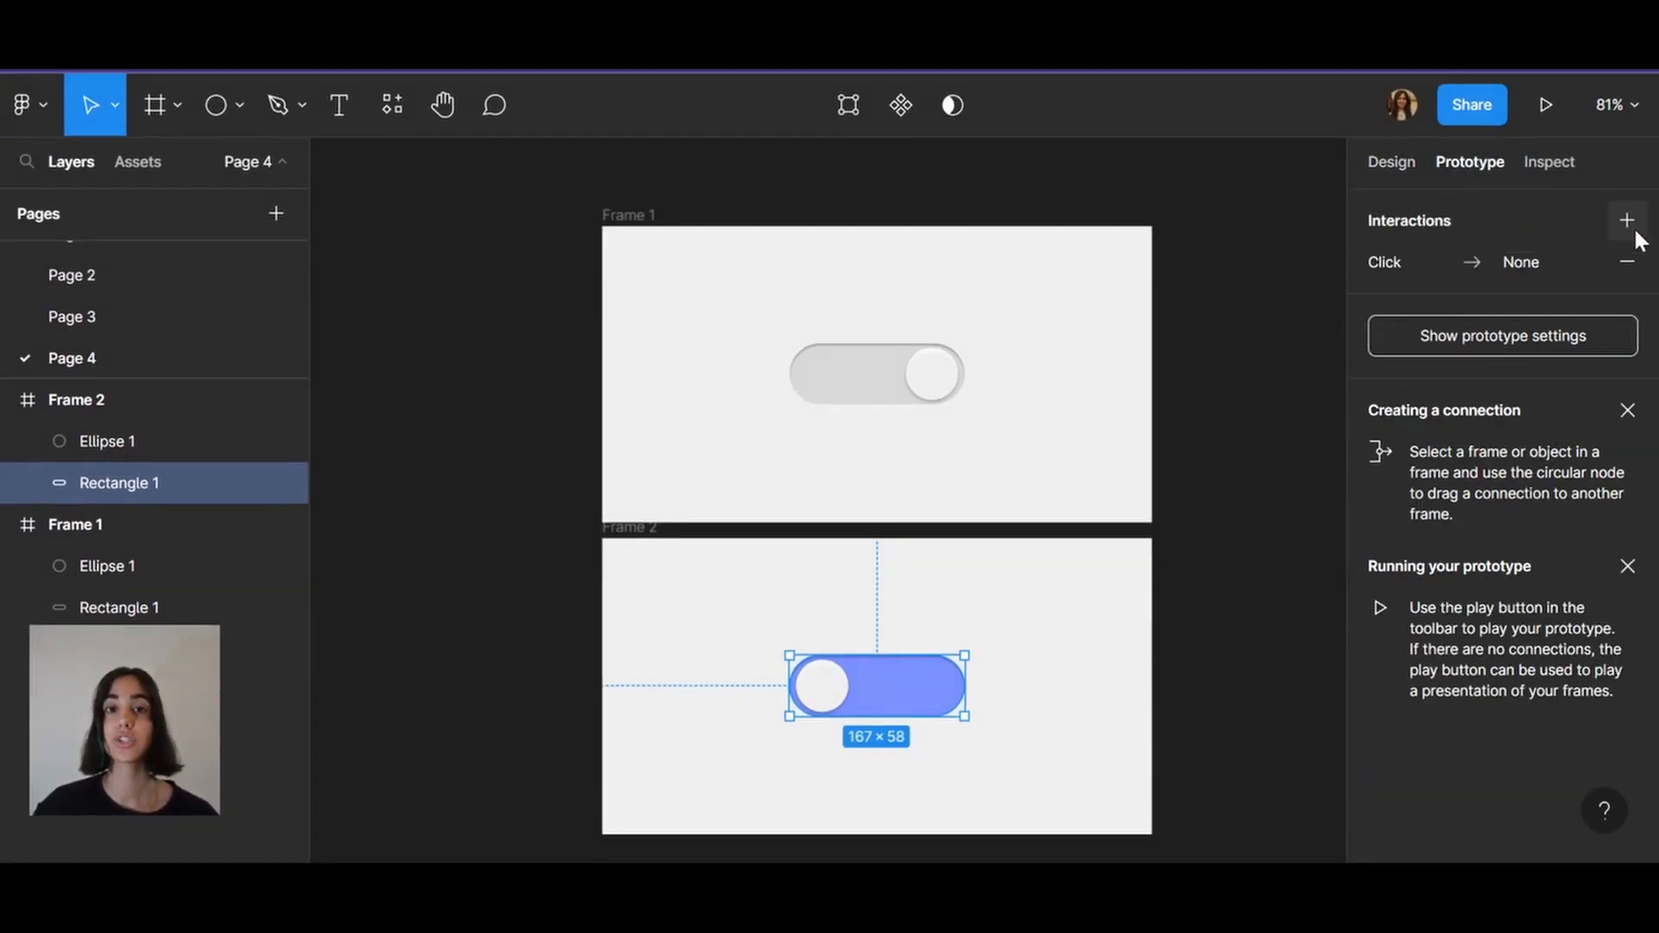
Connect the knob in Frame 1 to Frame 2 with an On drag trigger and a Smart animate transition
{"action": "left_click", "coordinate": [932, 391]}
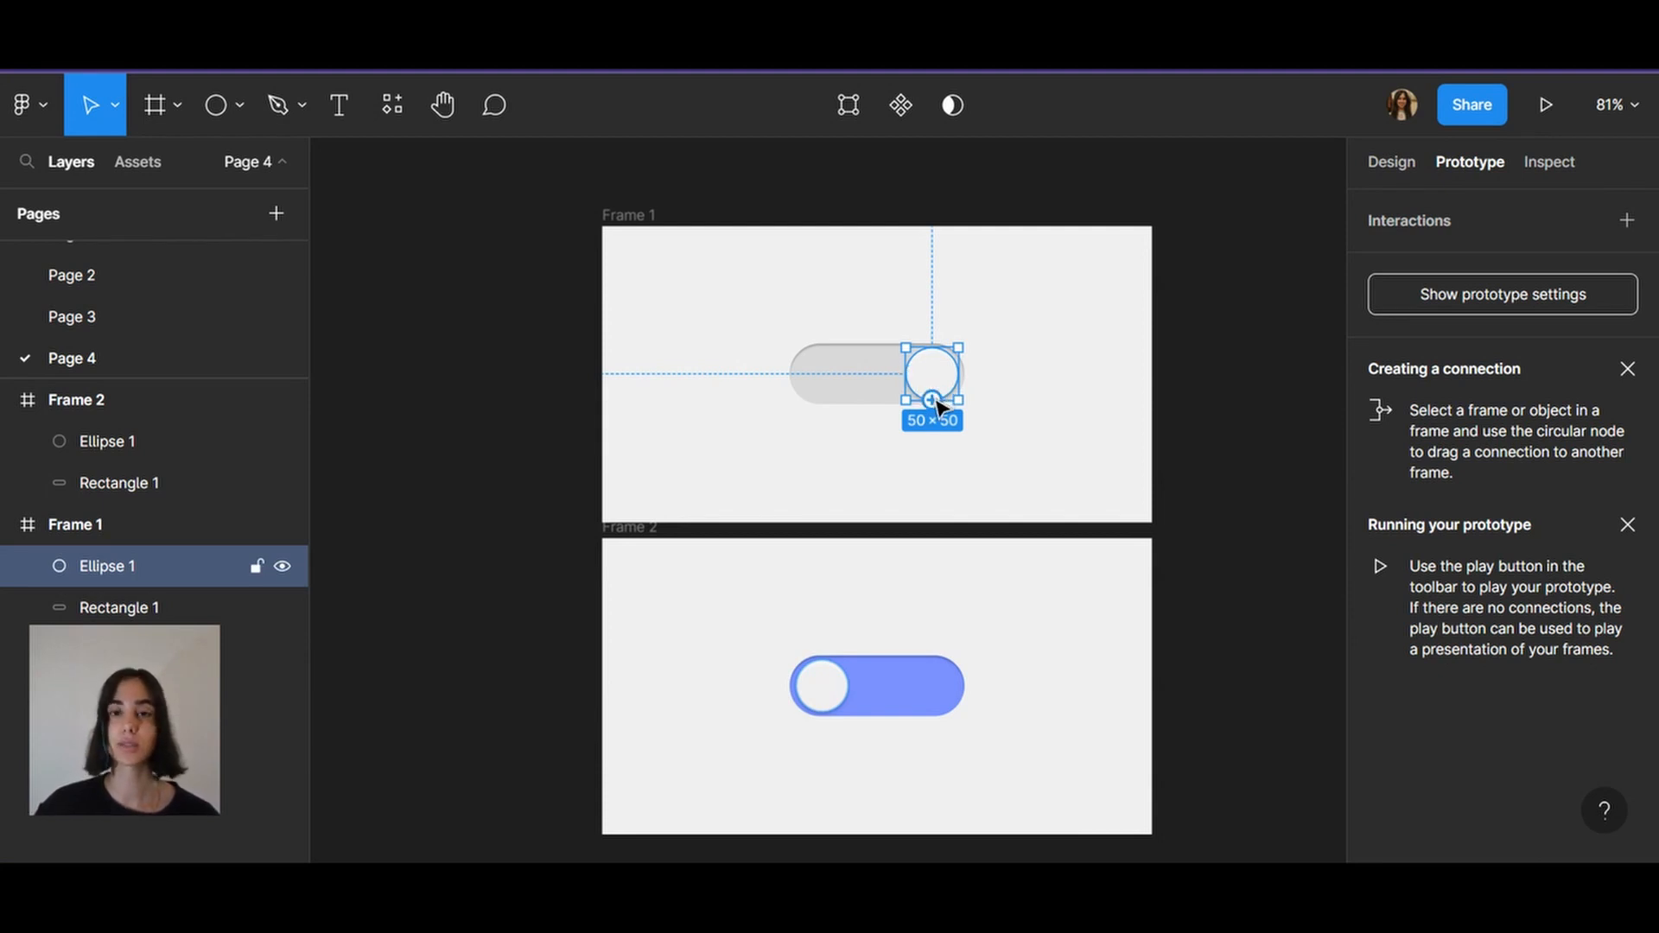
{"action": "left_click_drag", "start_coordinate": [933, 400], "coordinate": [873, 563]}
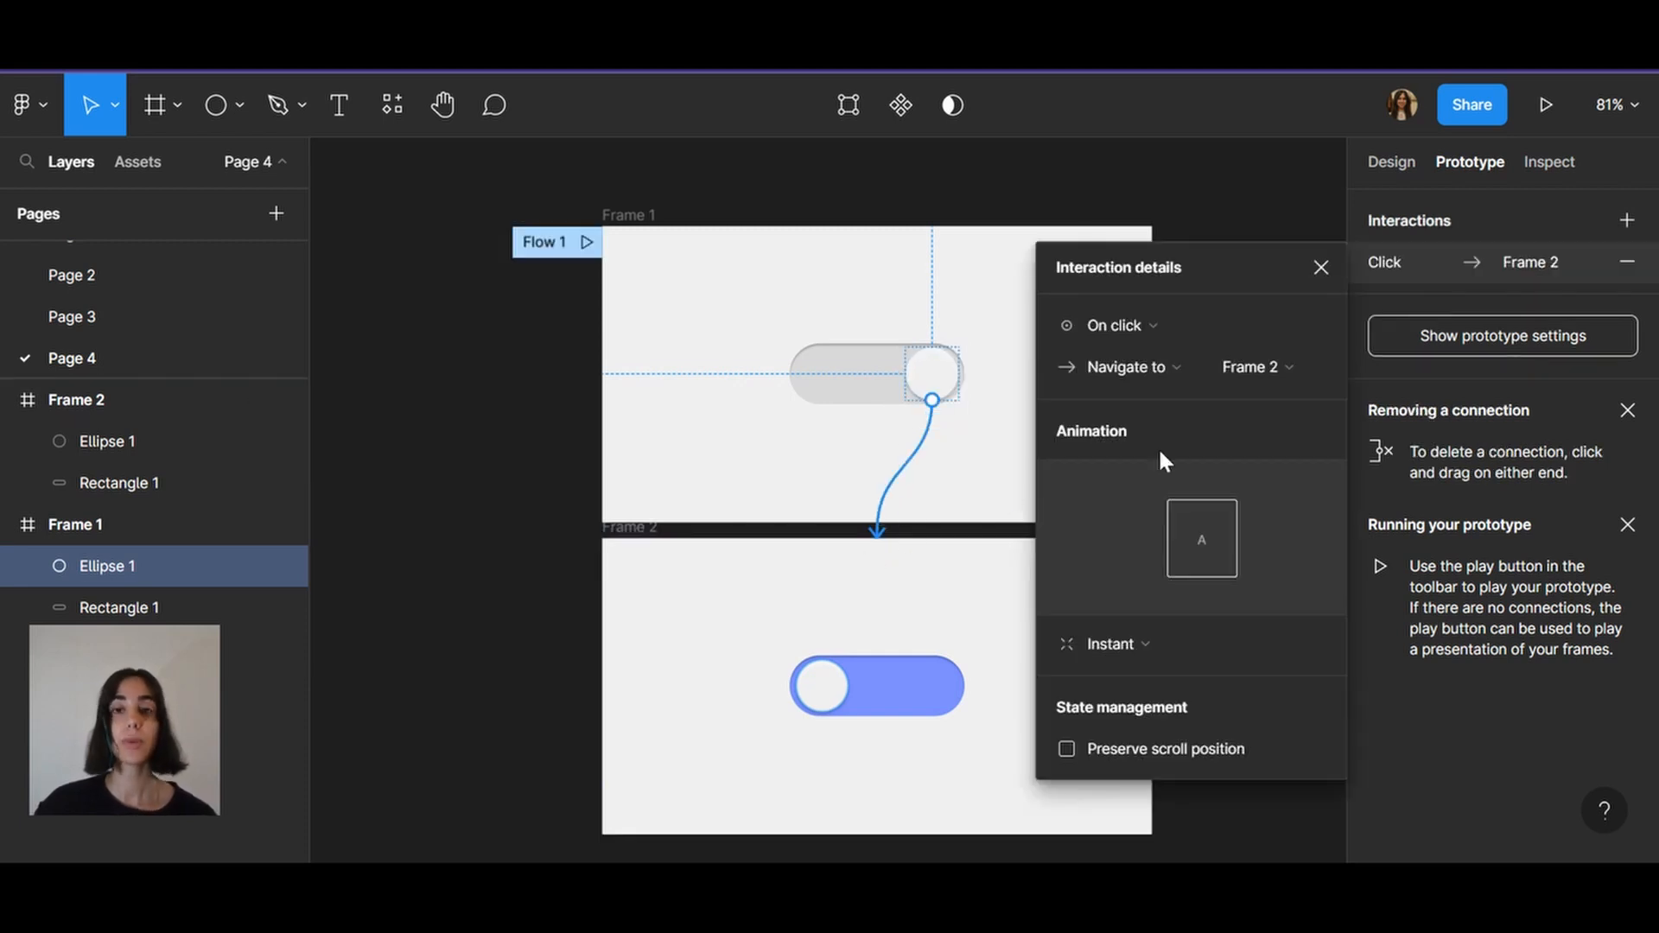
{"action": "left_click", "coordinate": [1144, 333]}
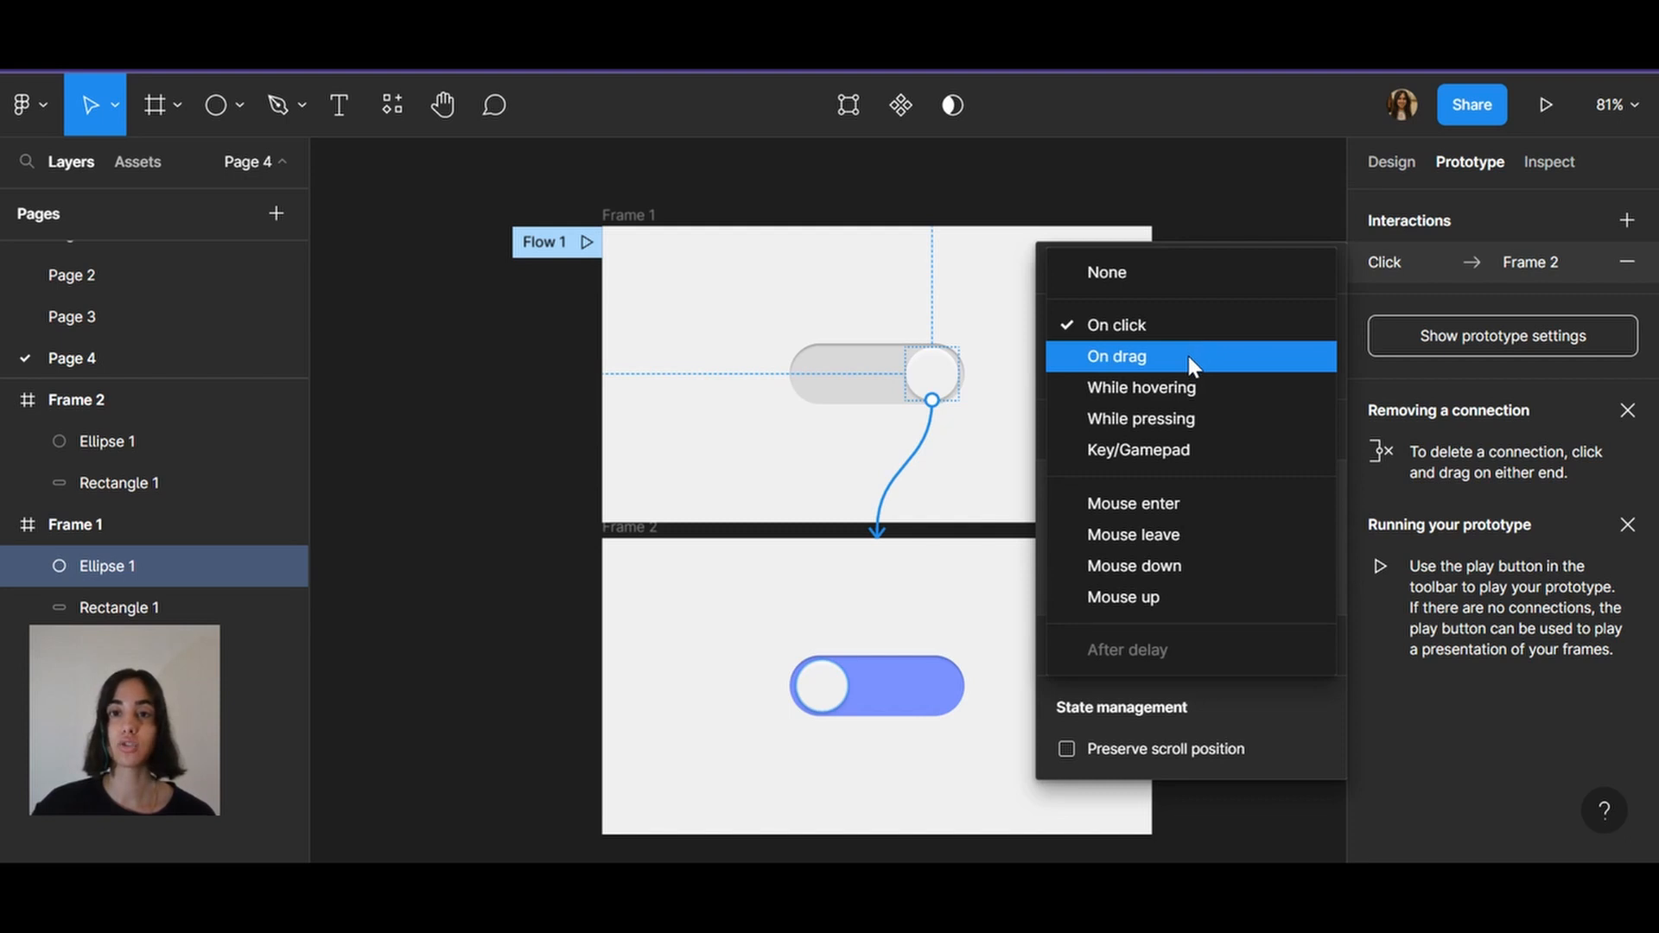
{"action": "left_click", "coordinate": [1189, 356]}
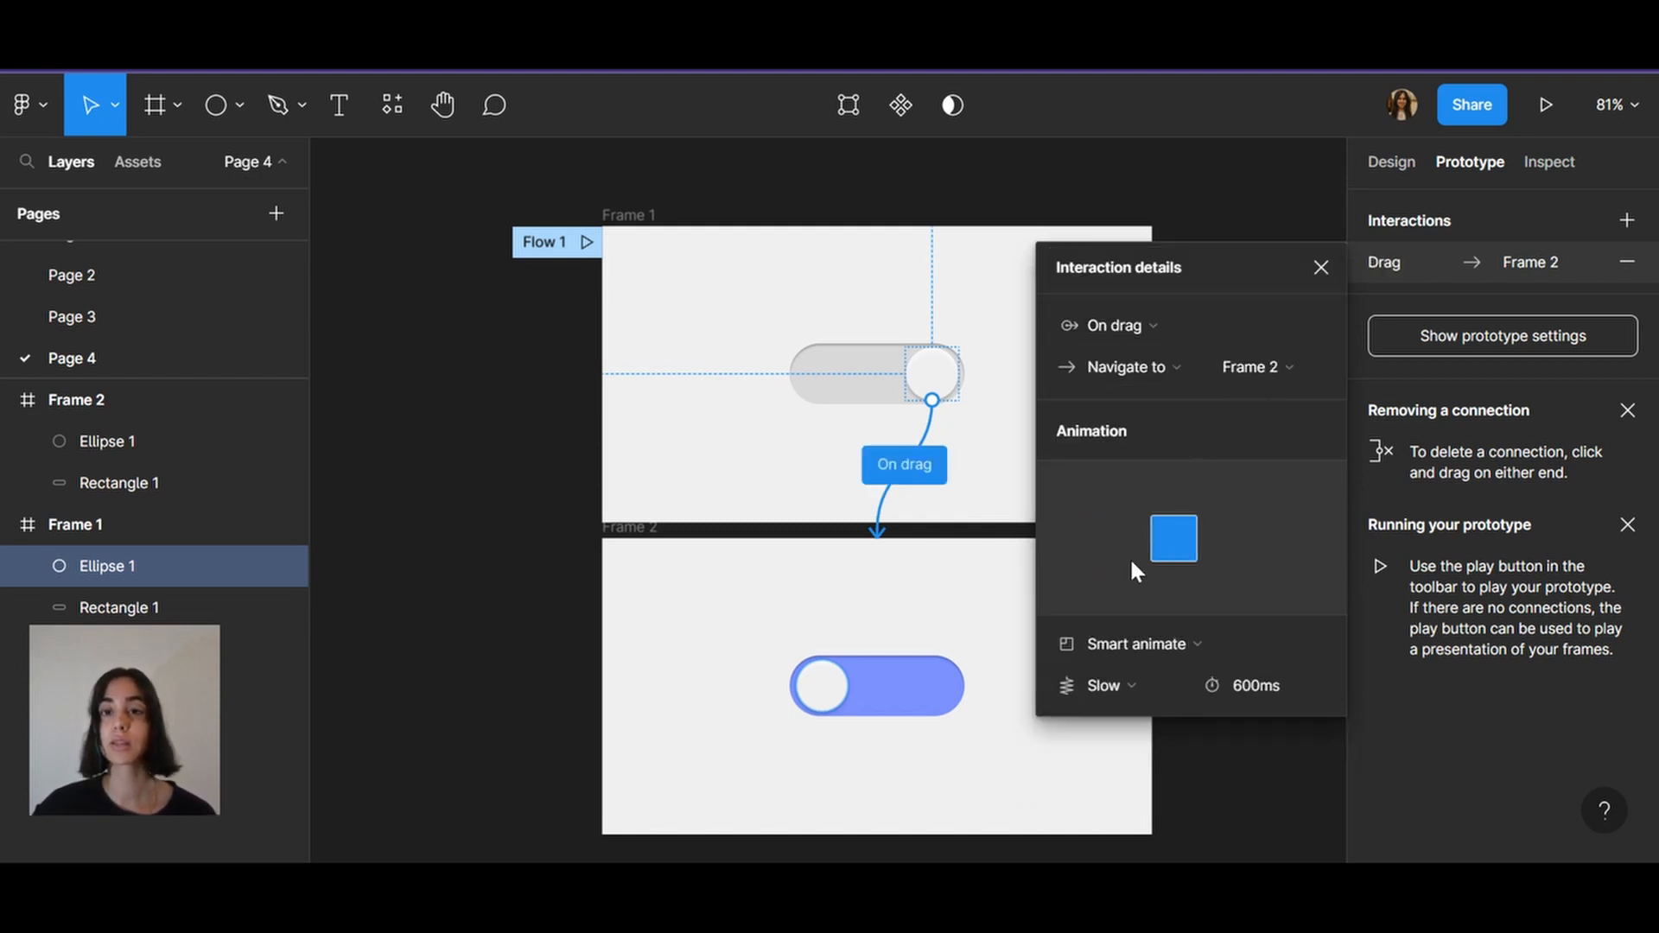
{"action": "left_click", "coordinate": [1177, 650]}
{"action": "left_click", "coordinate": [1156, 648]}
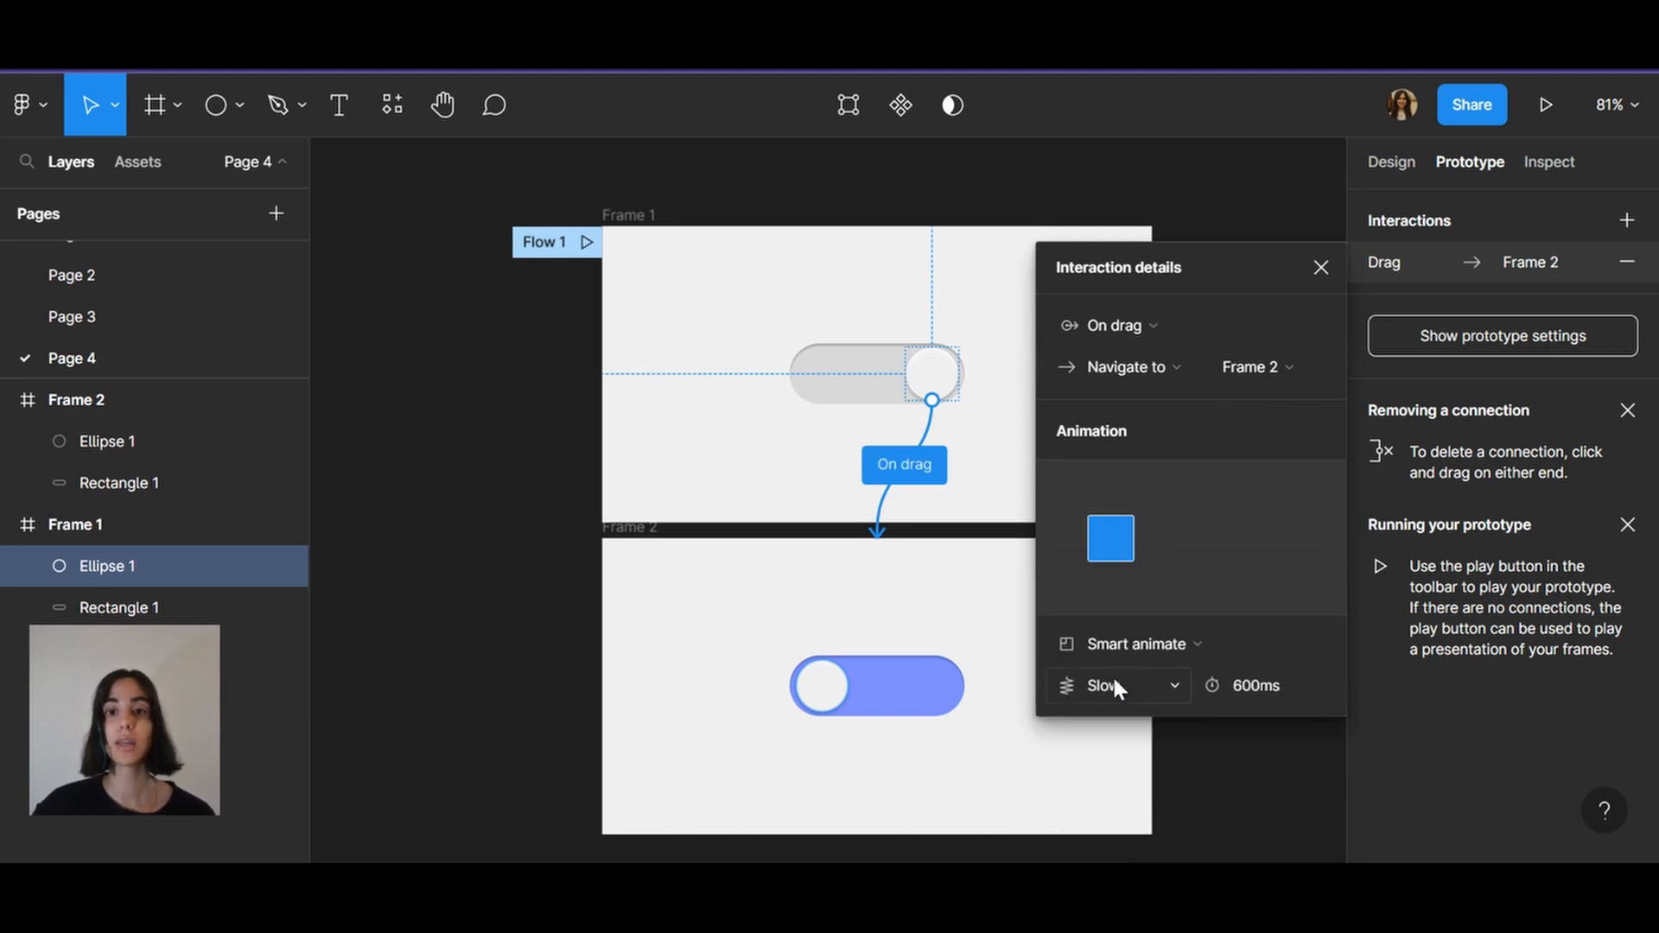
Keep the Slow easing for the drag animation of the Frame 1 knob and close its interaction details
{"action": "left_click", "coordinate": [1174, 687]}
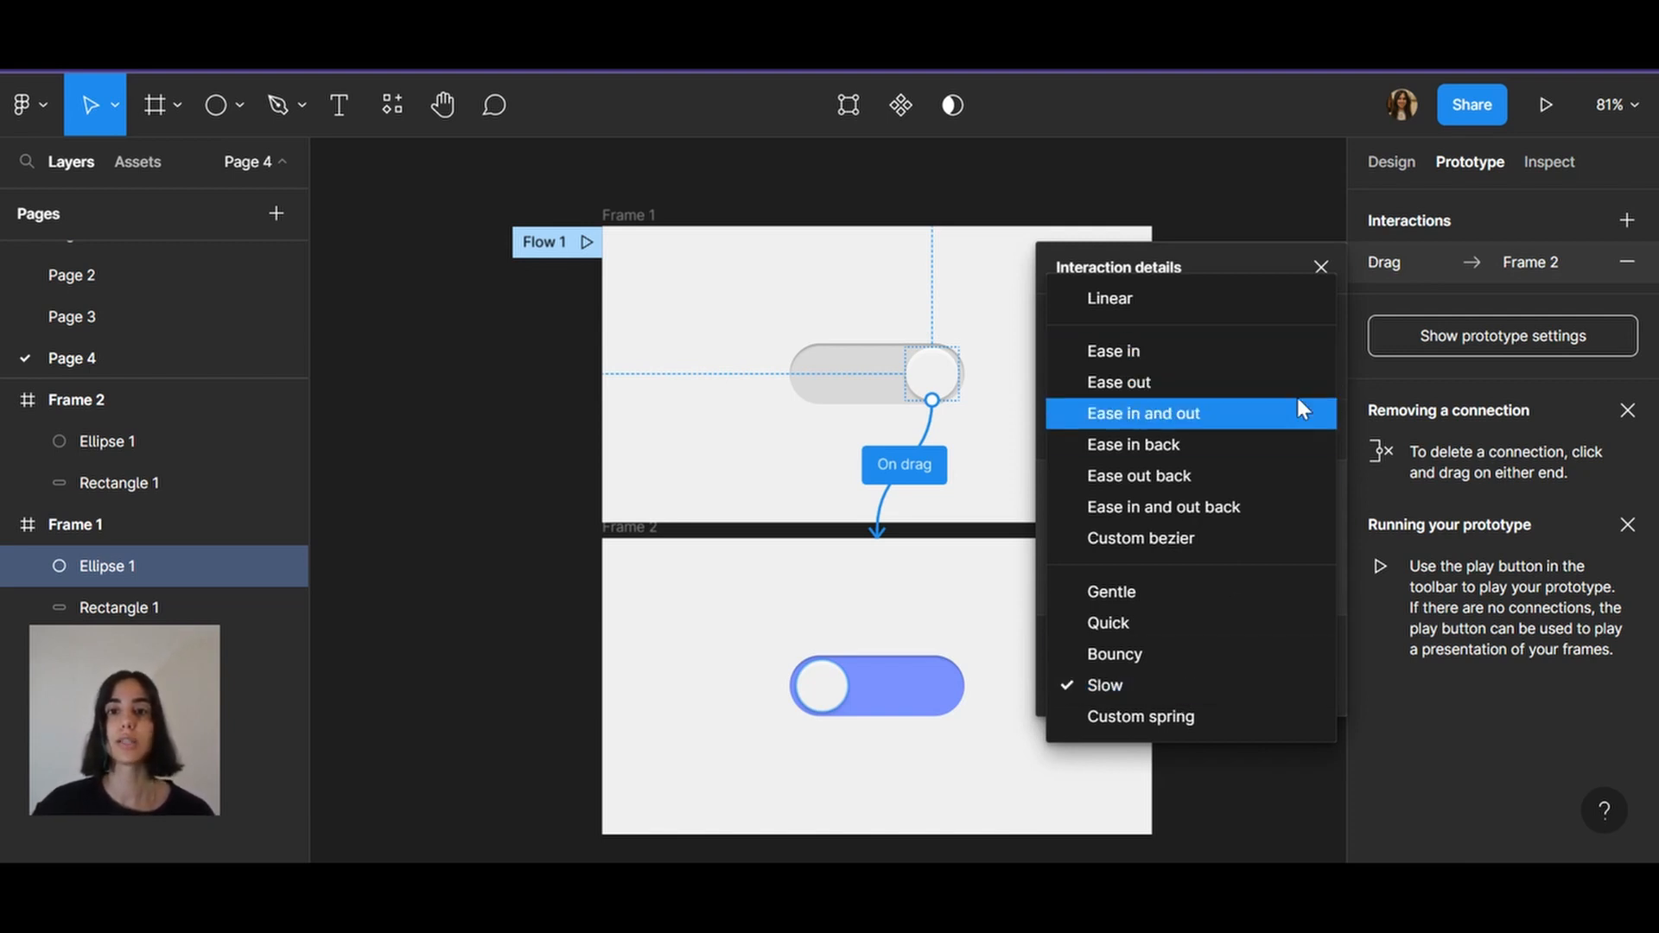
{"action": "left_click", "coordinate": [1163, 687]}
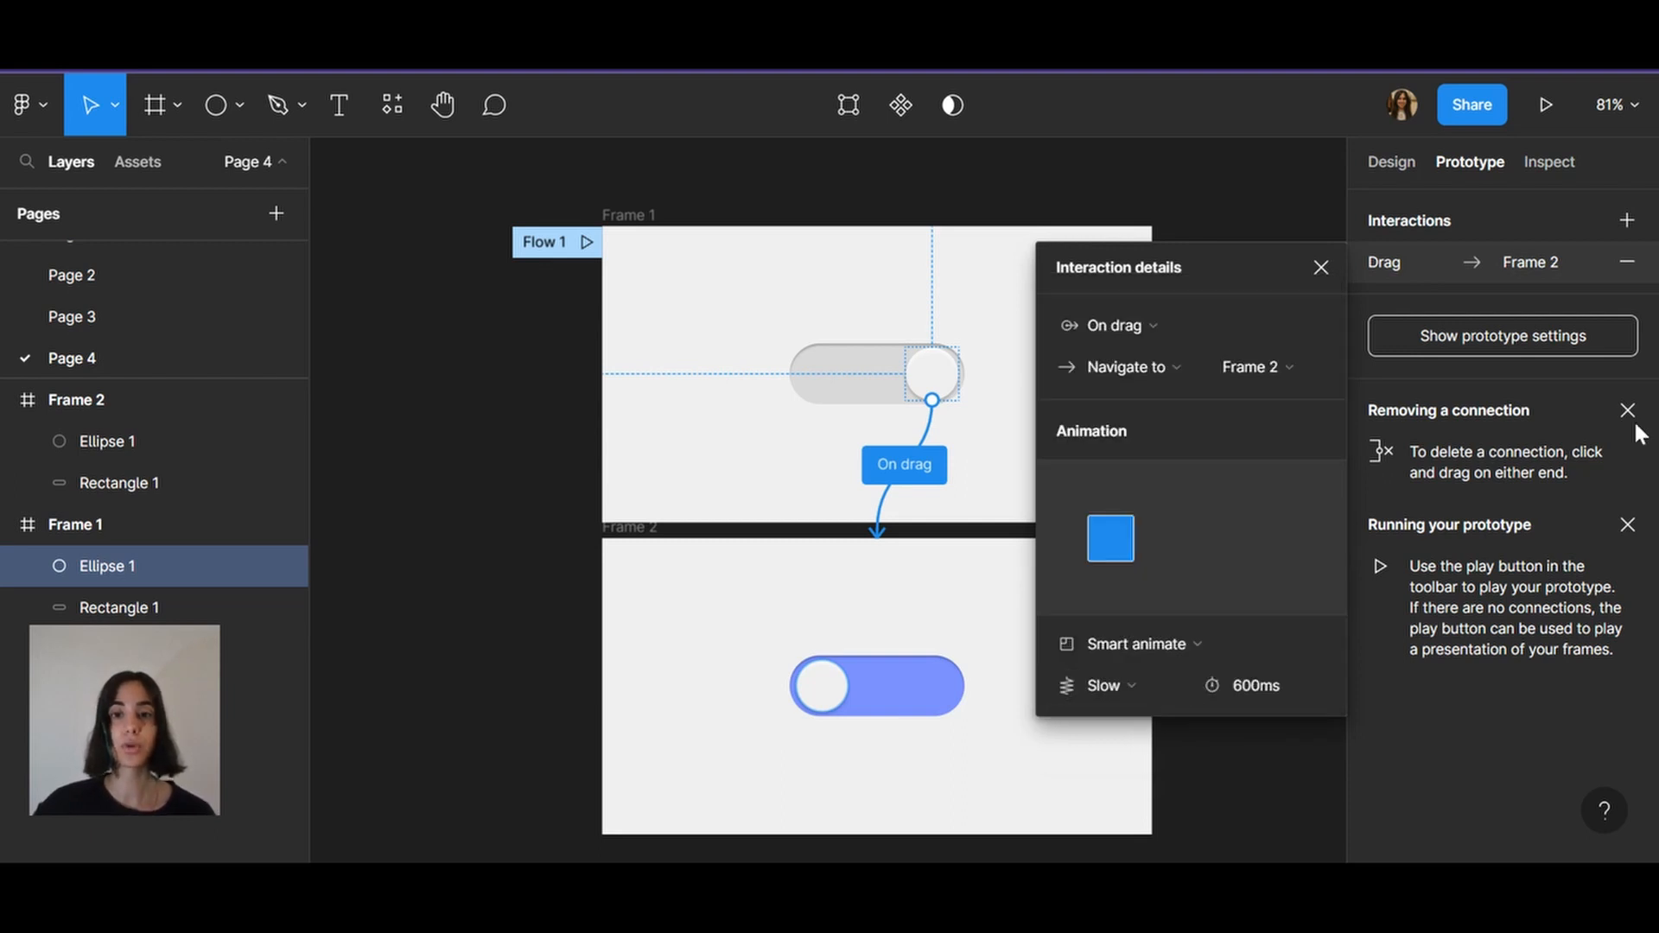
{"action": "left_click", "coordinate": [1321, 265]}
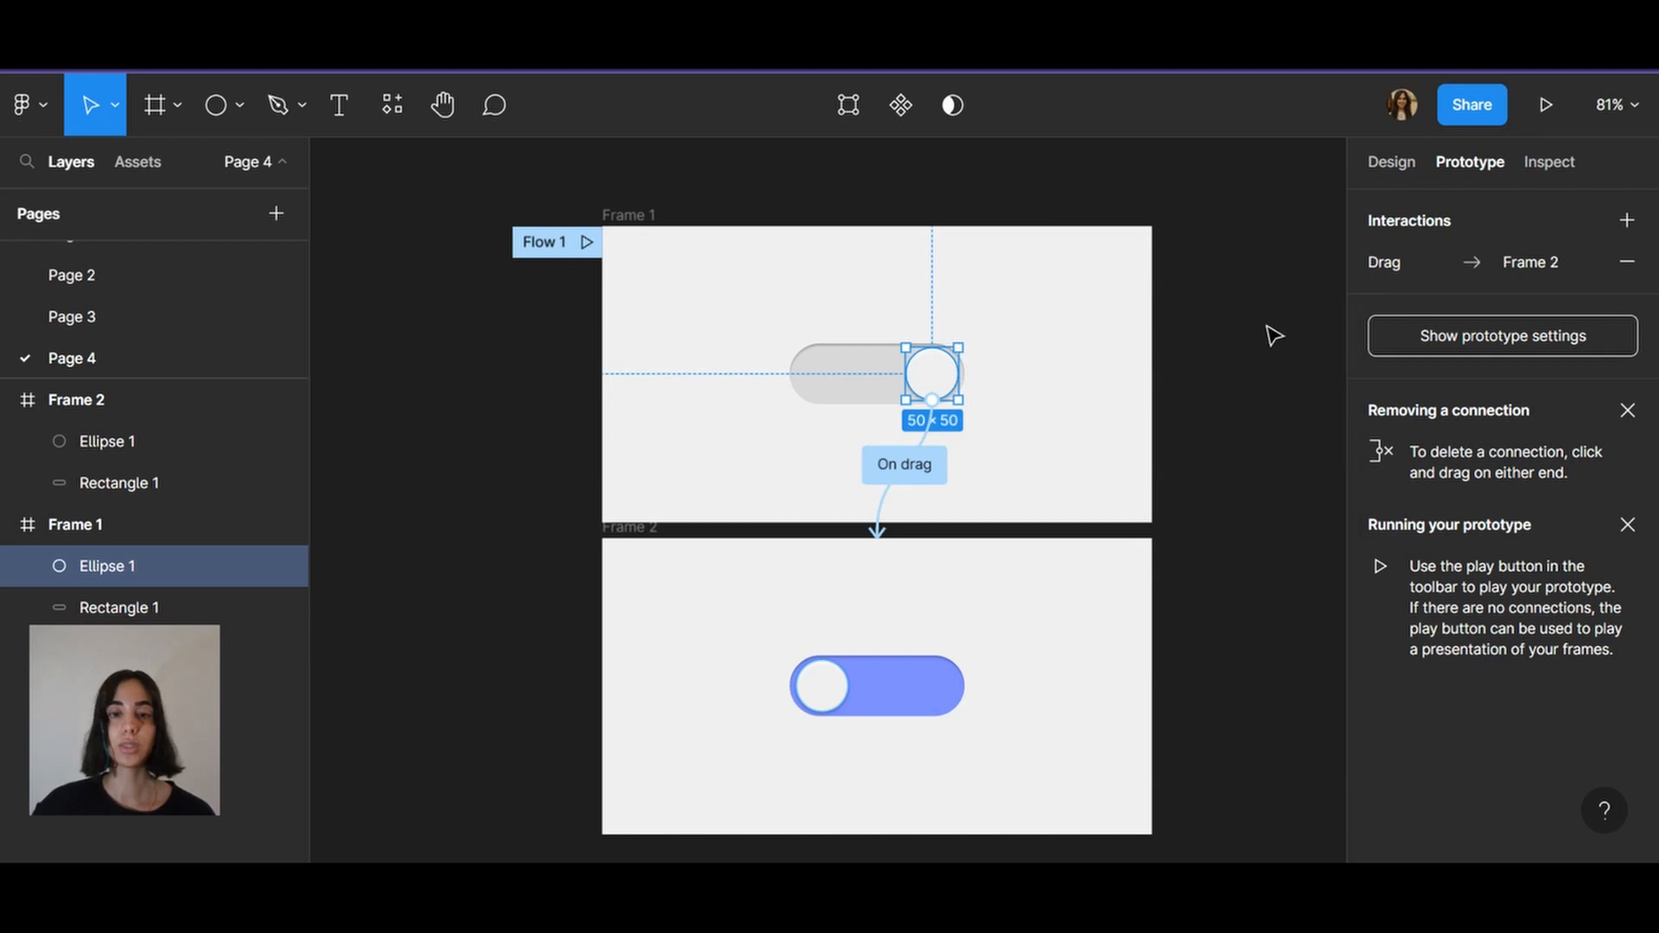
Connect the knob in Frame 2 back to Frame 1 with an On drag trigger and the Navigate to action
{"action": "left_click", "coordinate": [835, 696]}
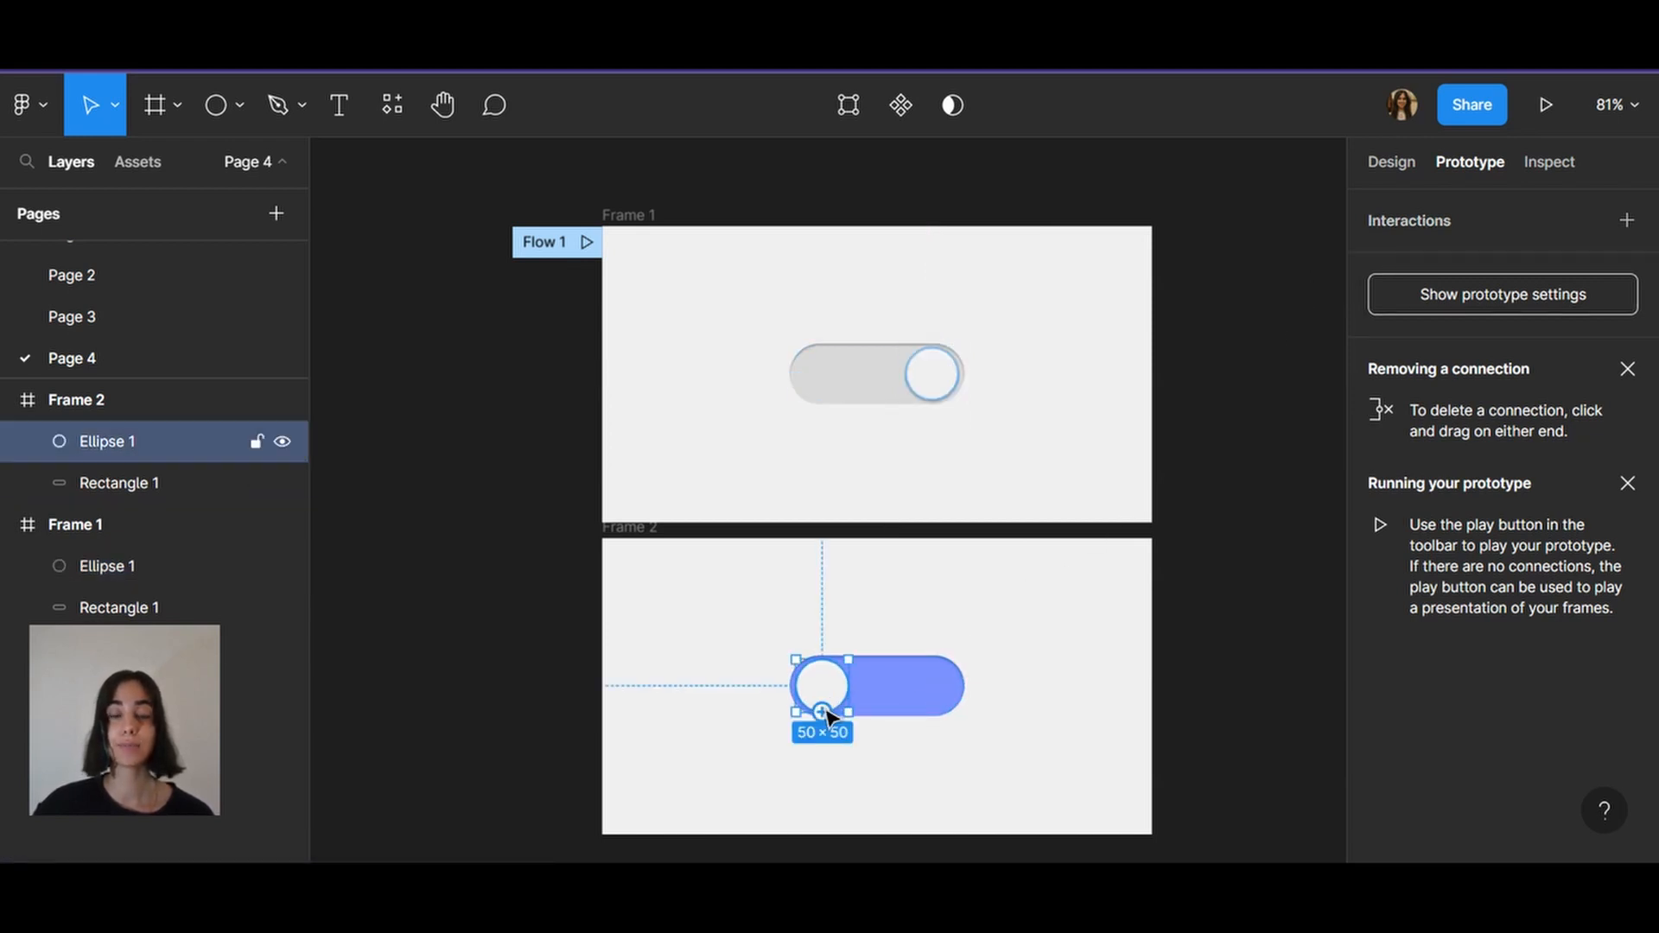
{"action": "left_click_drag", "start_coordinate": [827, 709], "coordinate": [825, 467]}
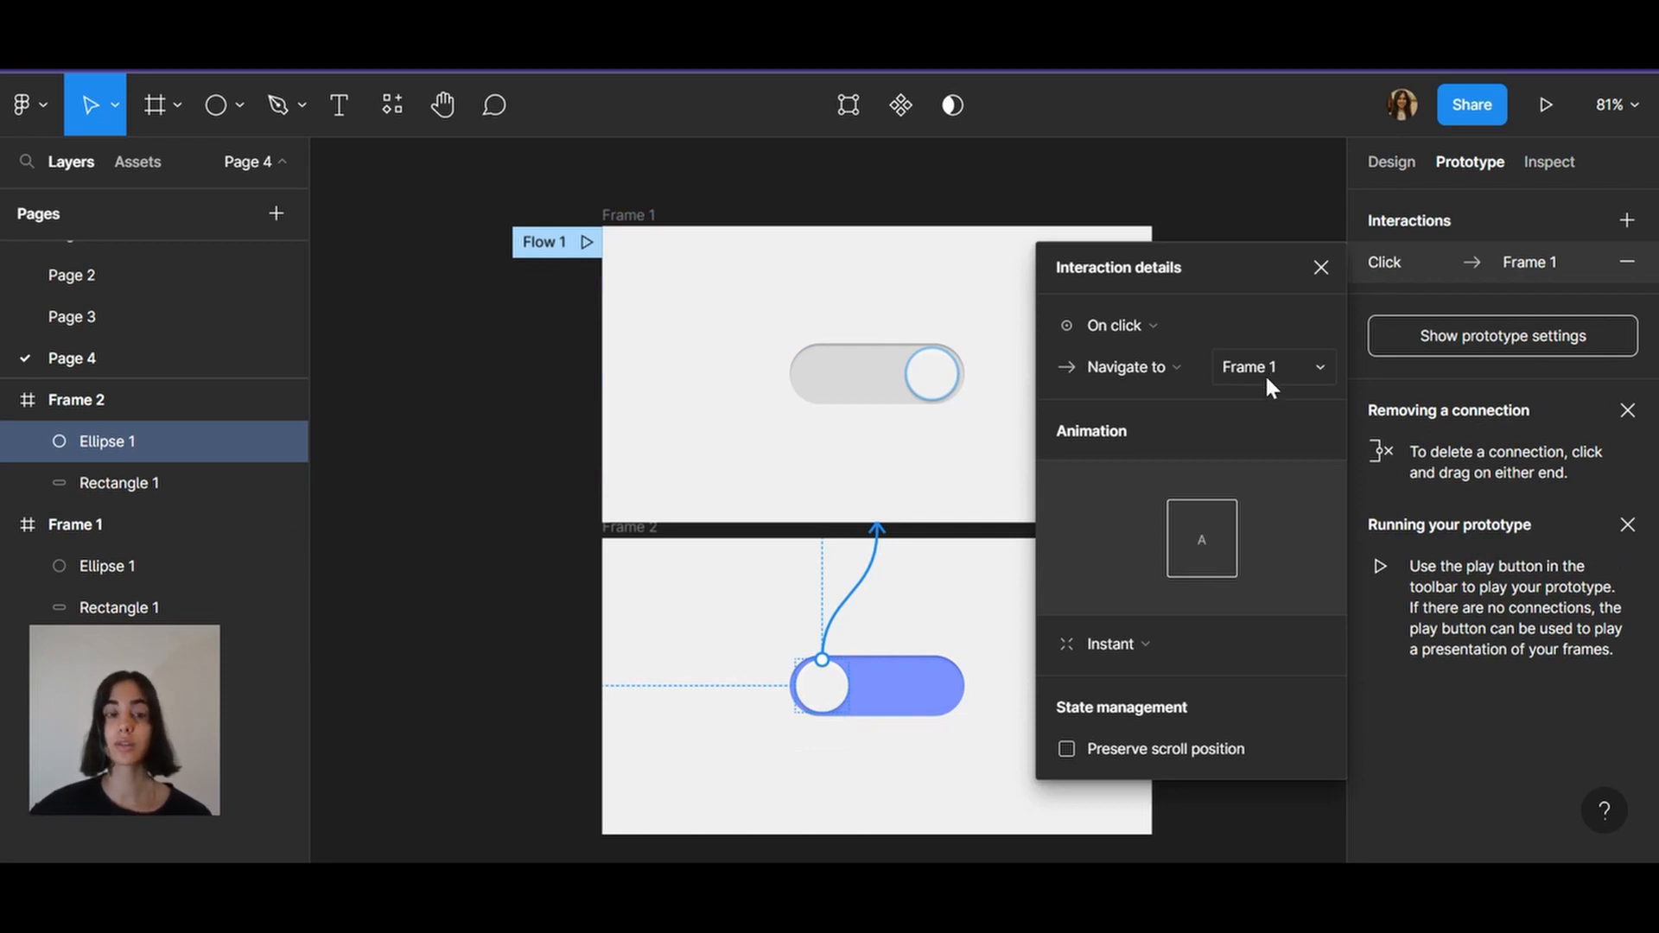
{"action": "left_click", "coordinate": [1179, 326]}
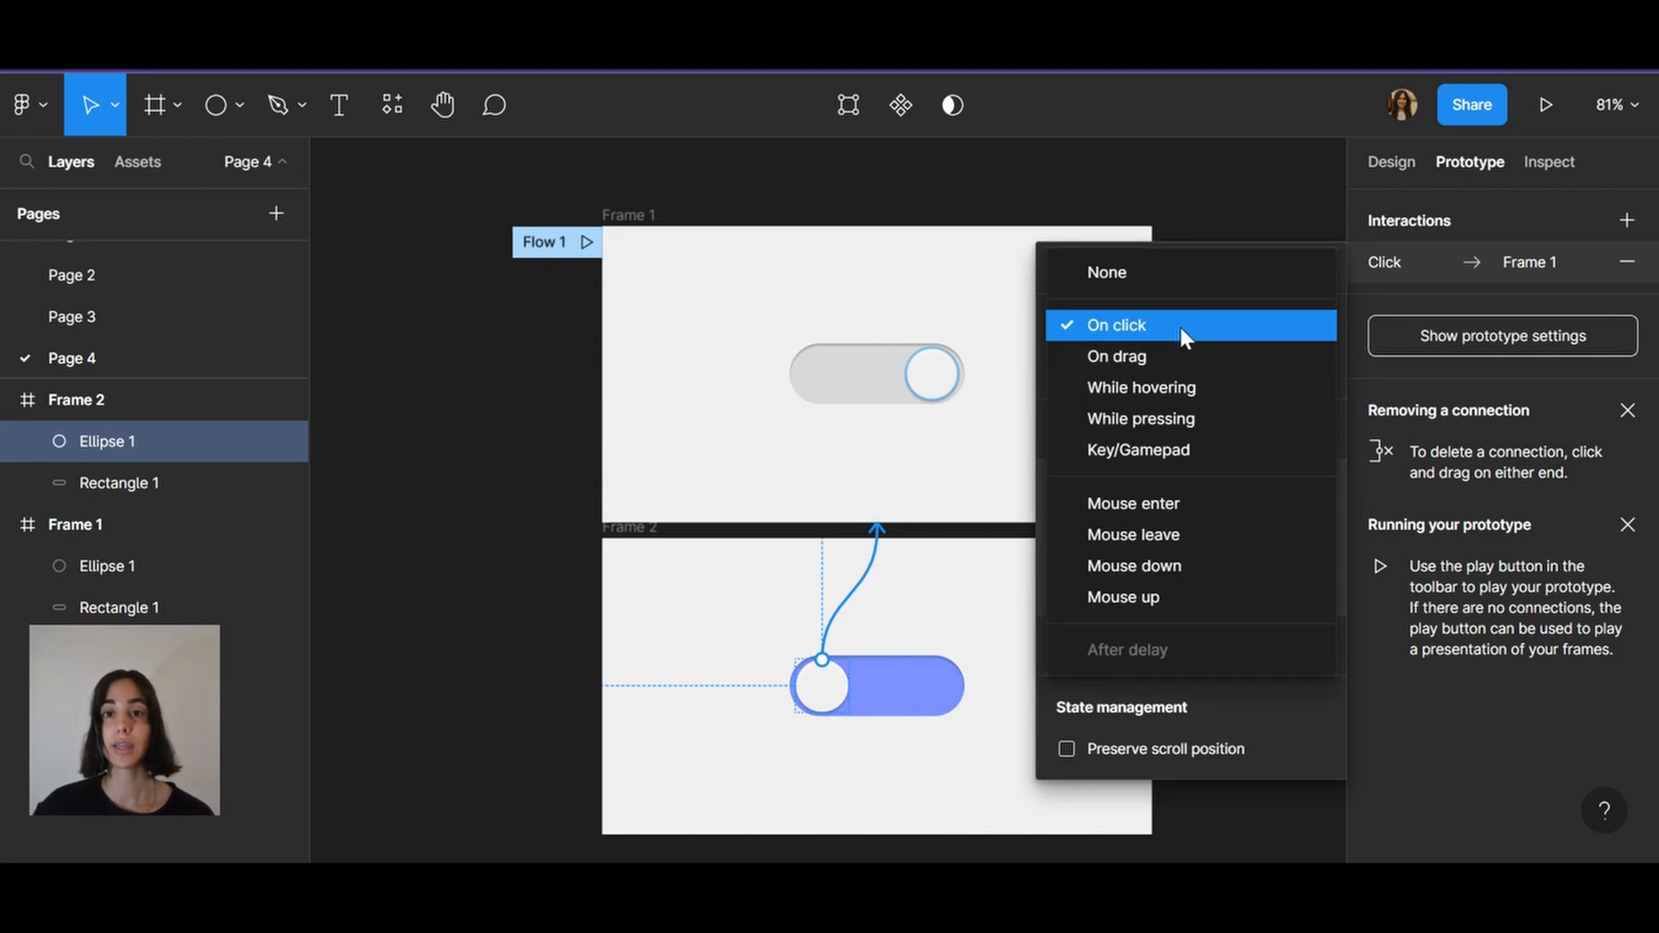
{"action": "left_click", "coordinate": [1175, 335]}
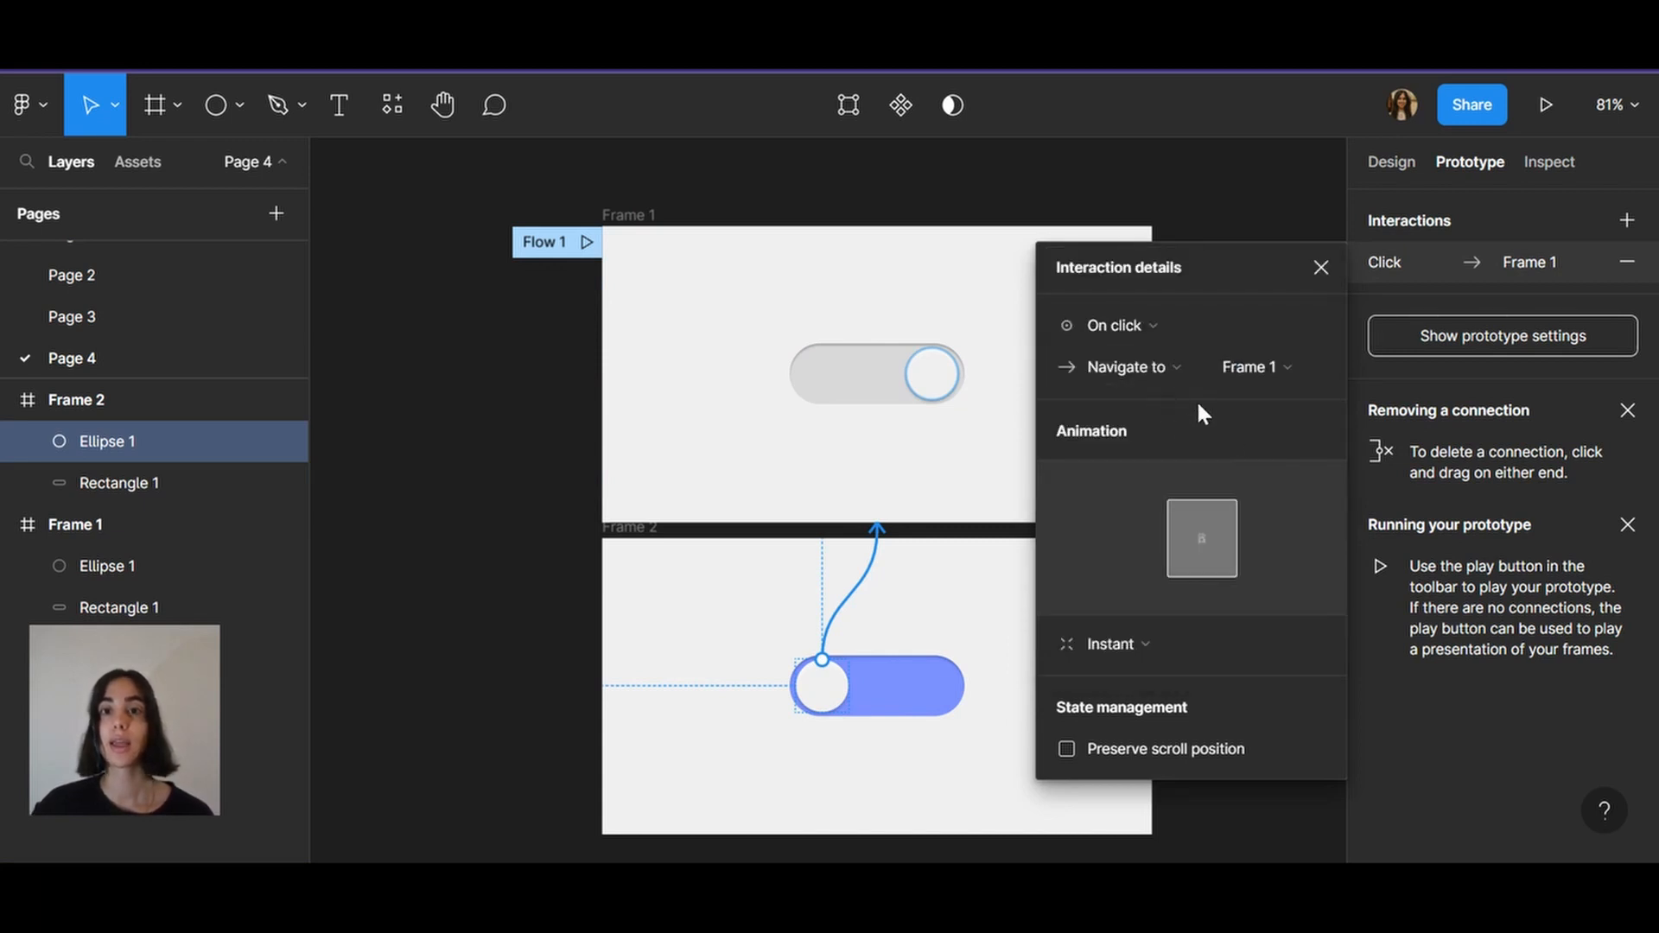
{"action": "left_click", "coordinate": [1158, 334]}
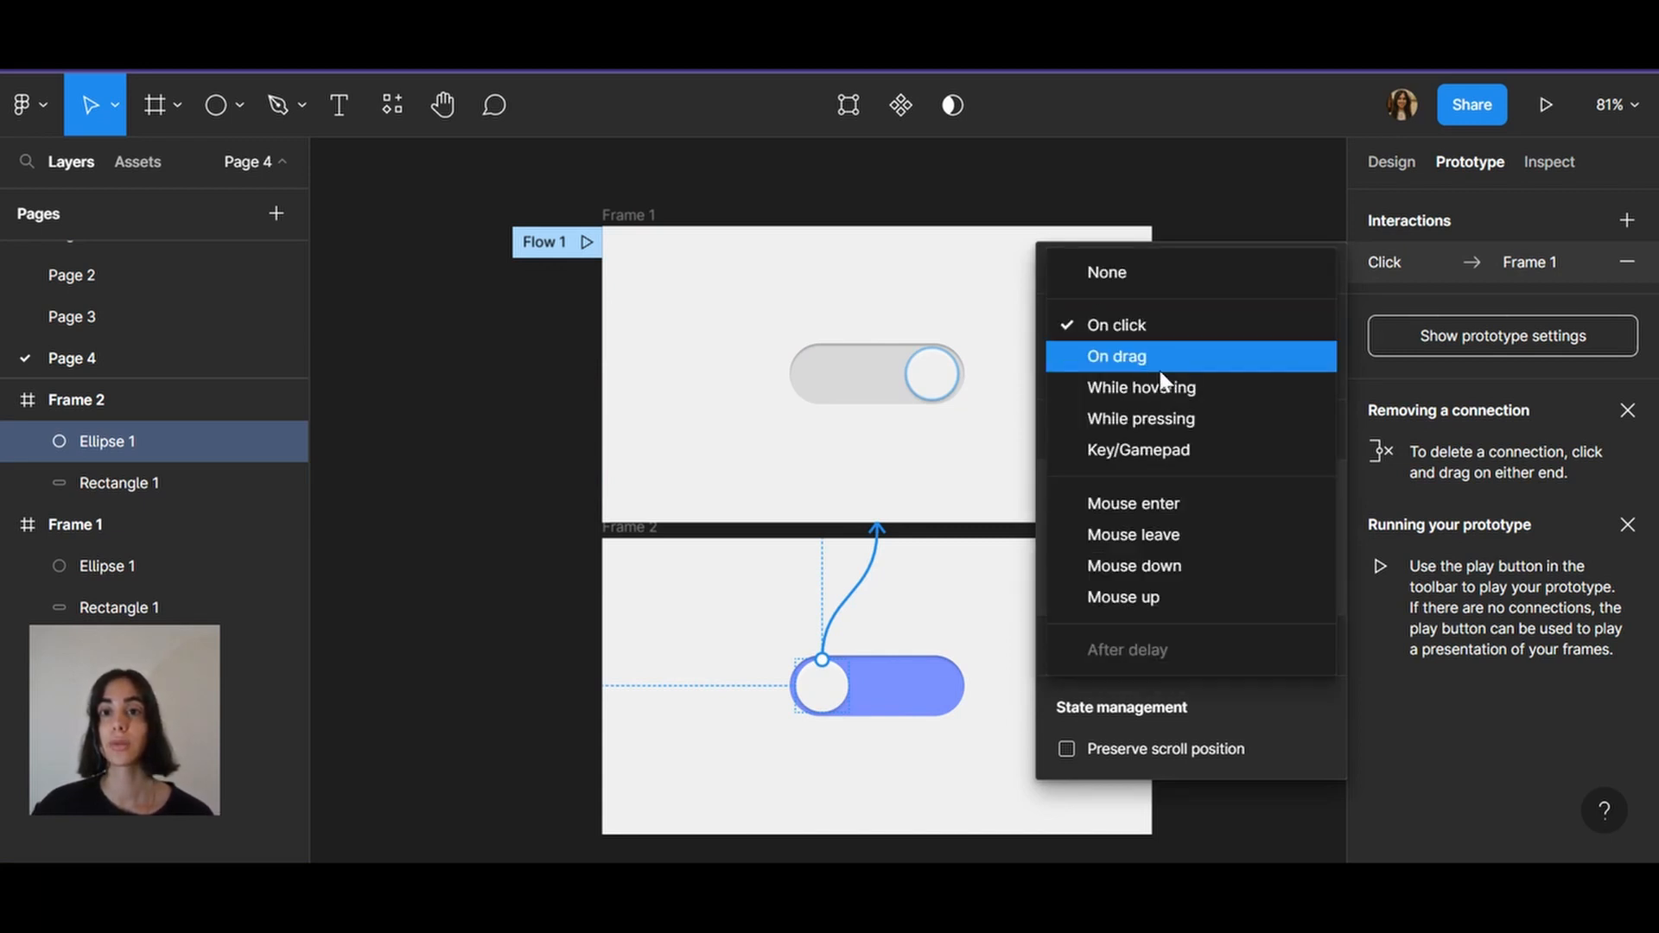
{"action": "left_click", "coordinate": [1160, 366]}
{"action": "left_click", "coordinate": [1175, 364]}
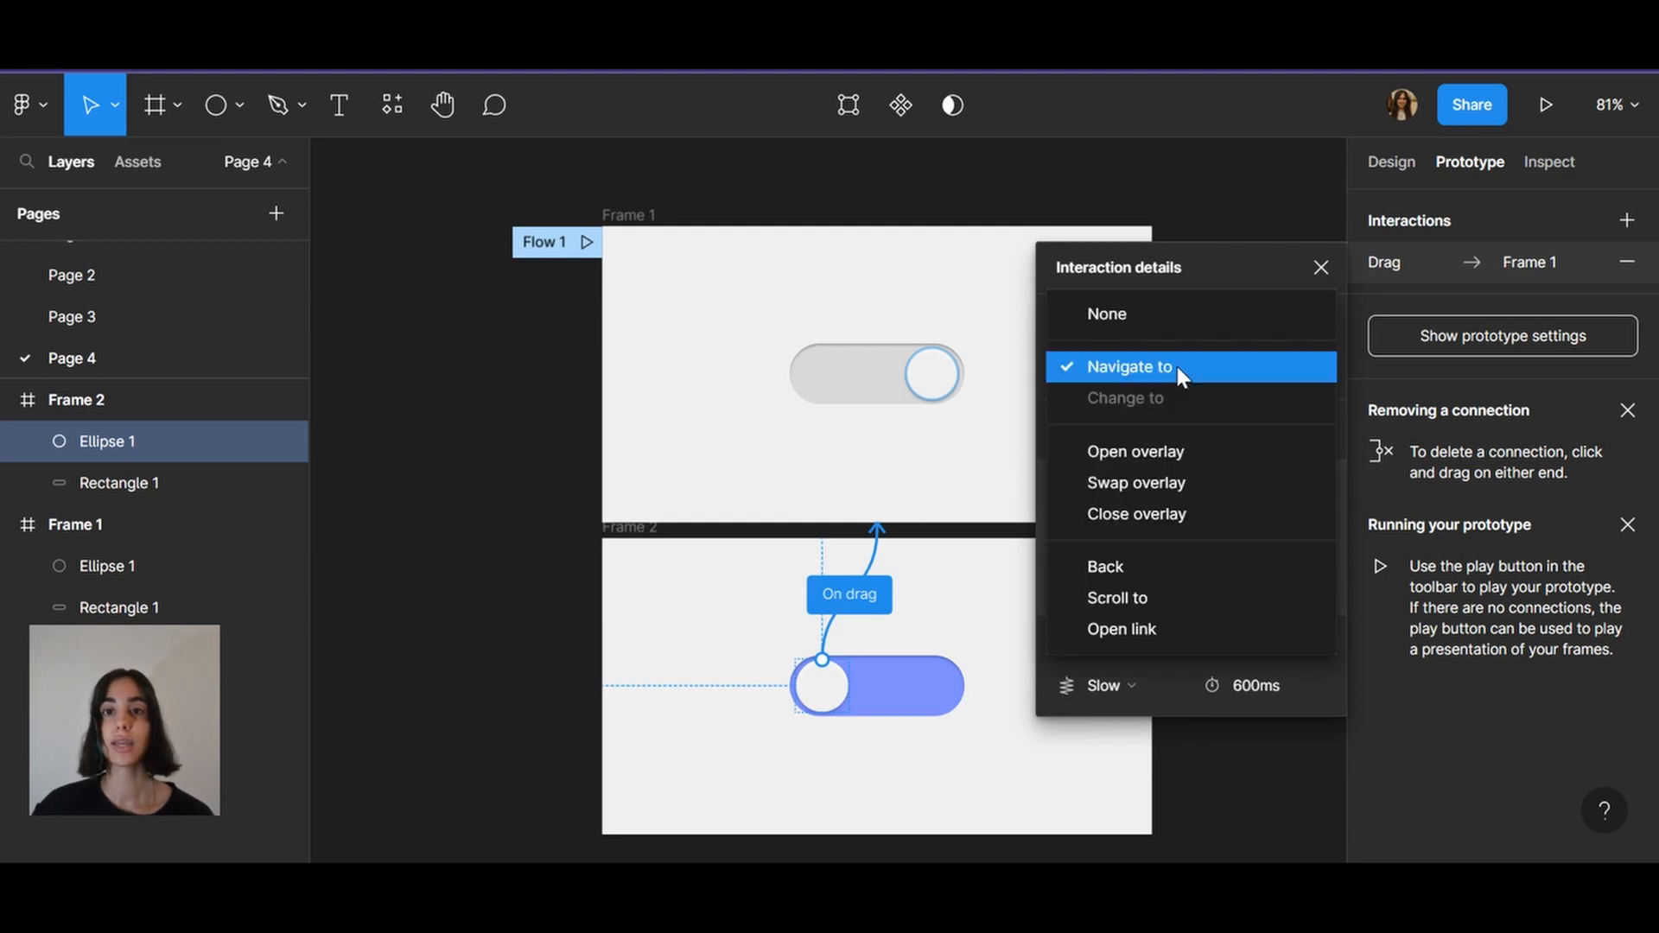
{"action": "left_click", "coordinate": [1178, 363]}
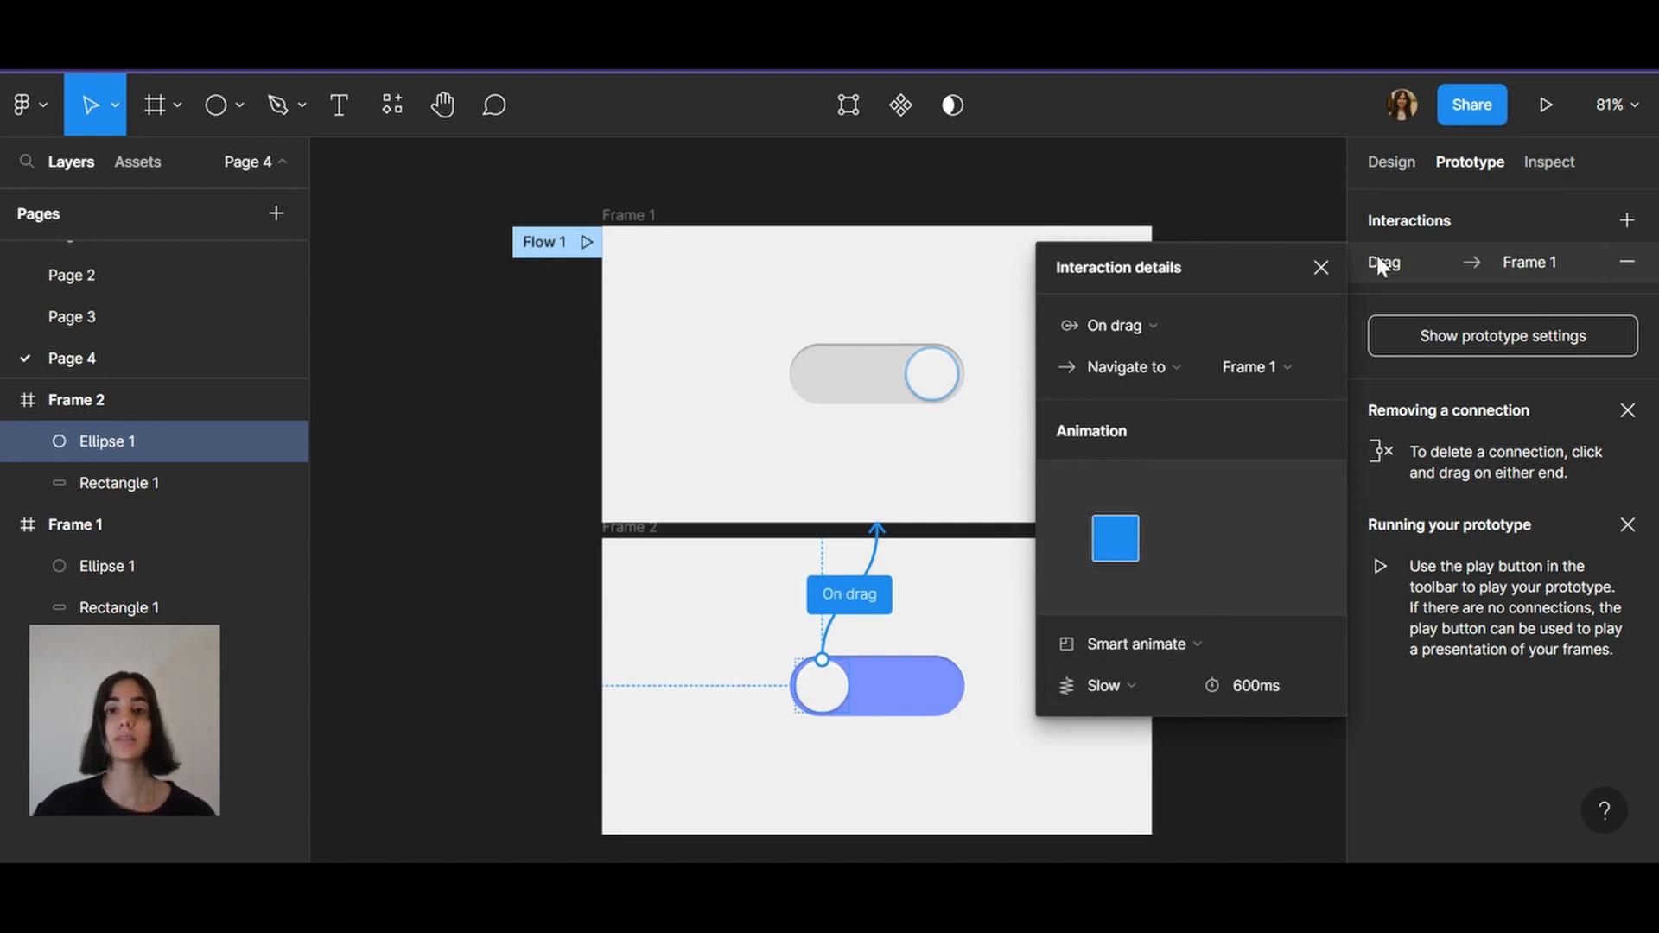
{"action": "left_click", "coordinate": [1310, 278]}
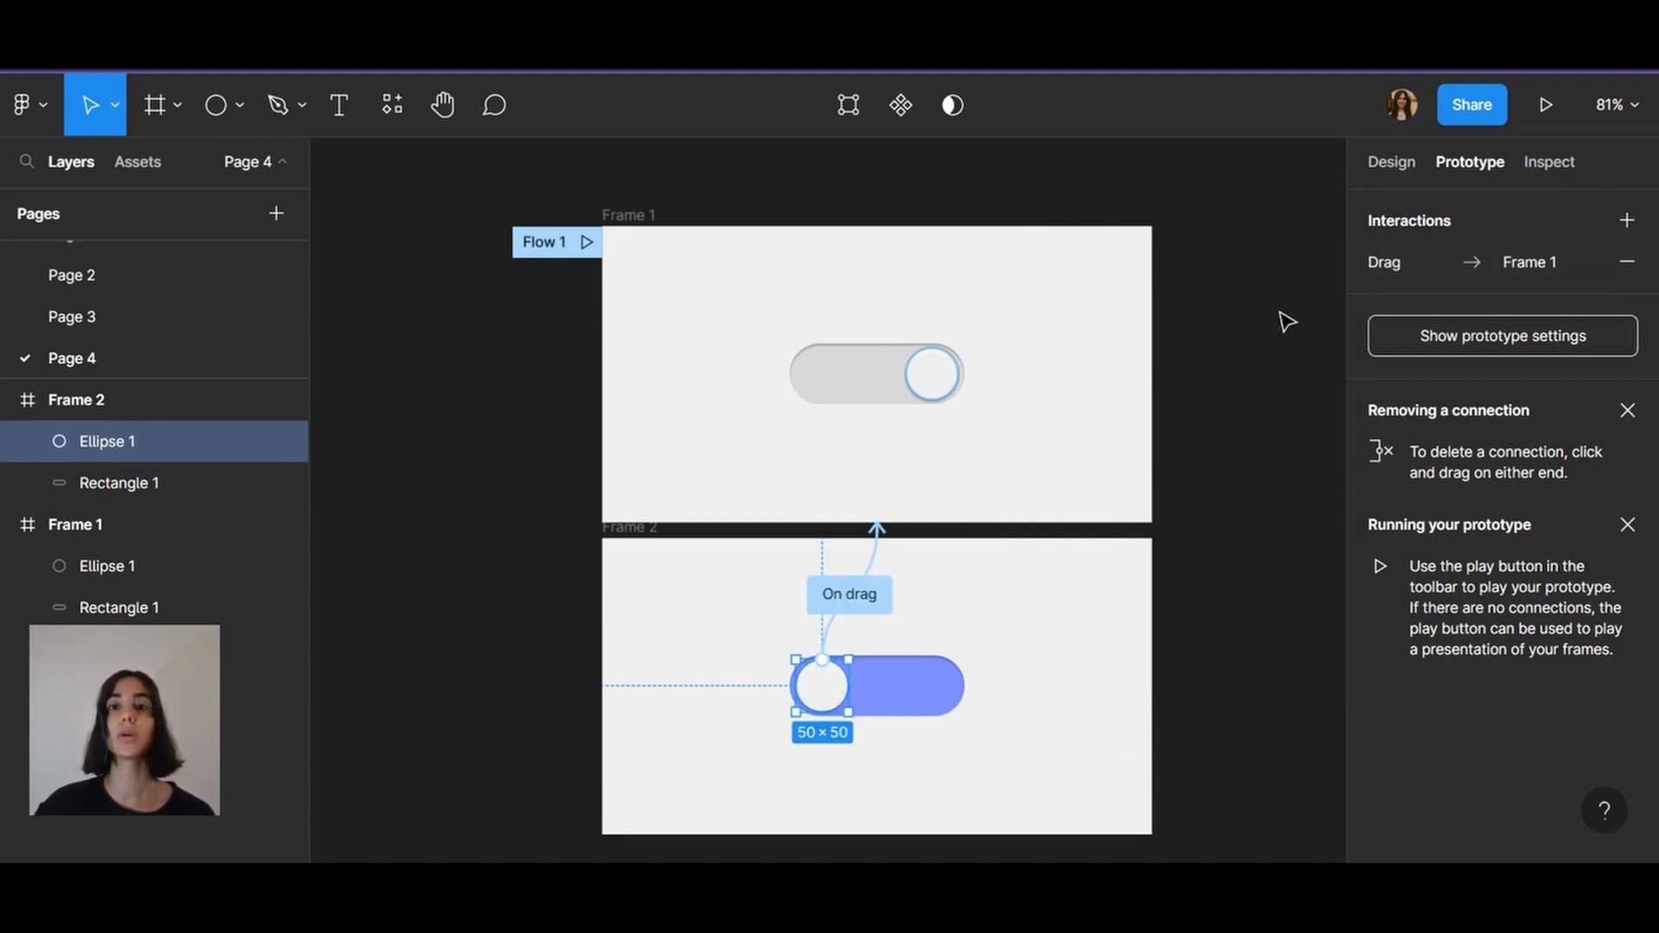
Run the Flow 1 prototype and test the toggle by sliding the knob to the blue state and back
{"action": "left_click", "coordinate": [588, 248]}
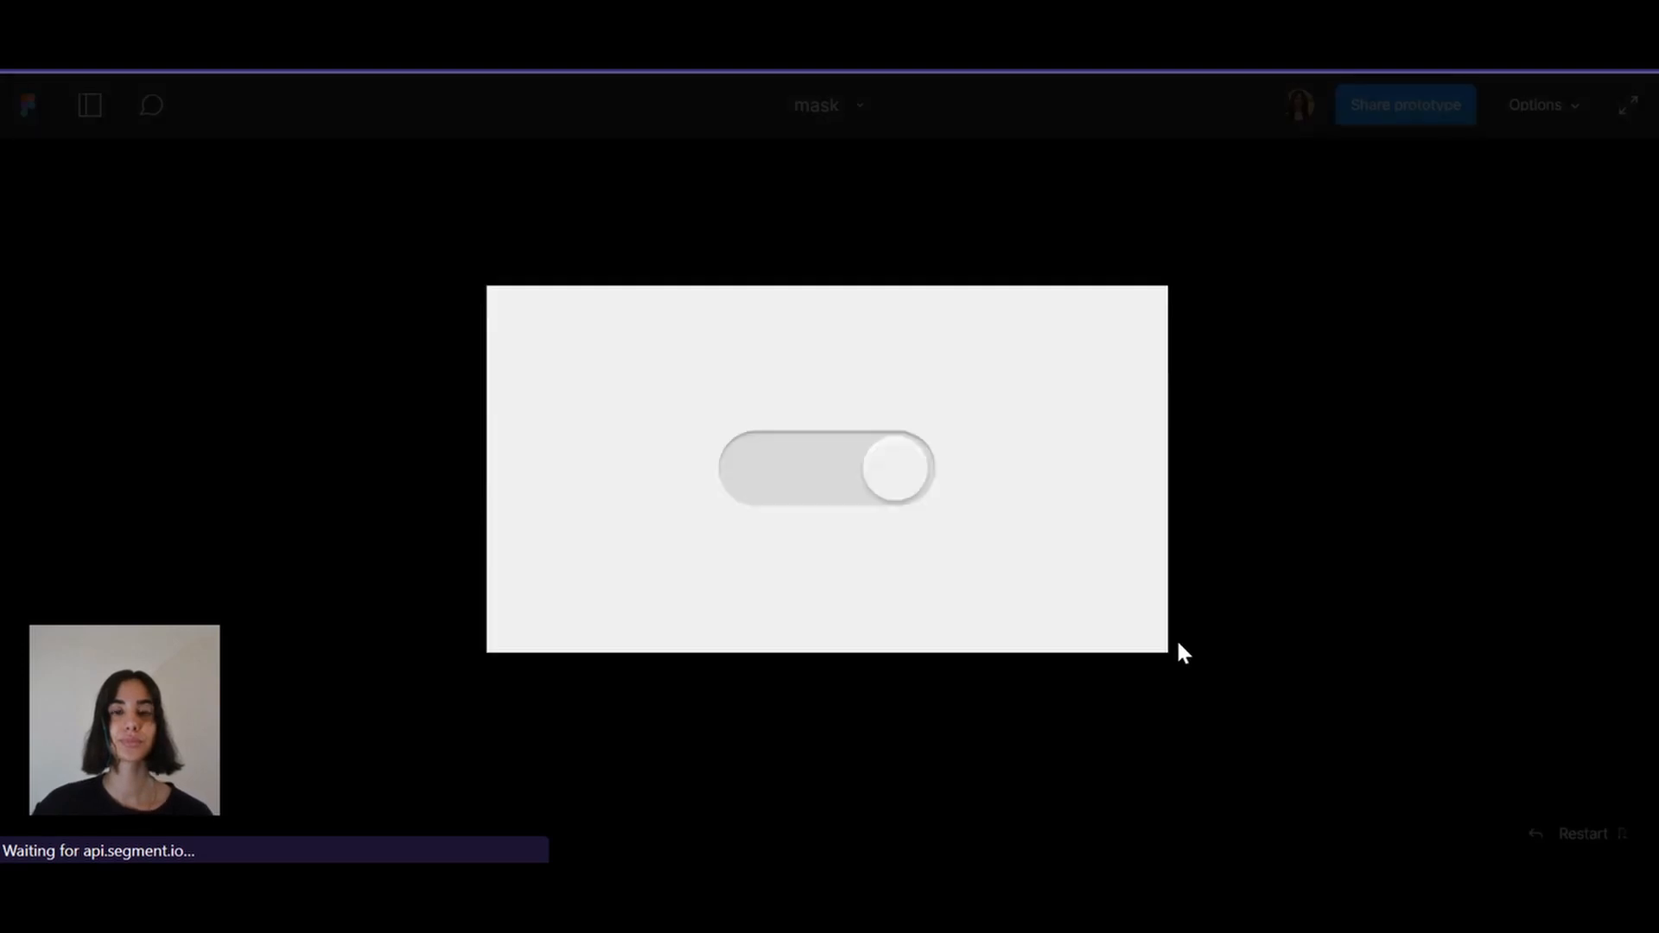
{"action": "left_click", "coordinate": [908, 490]}
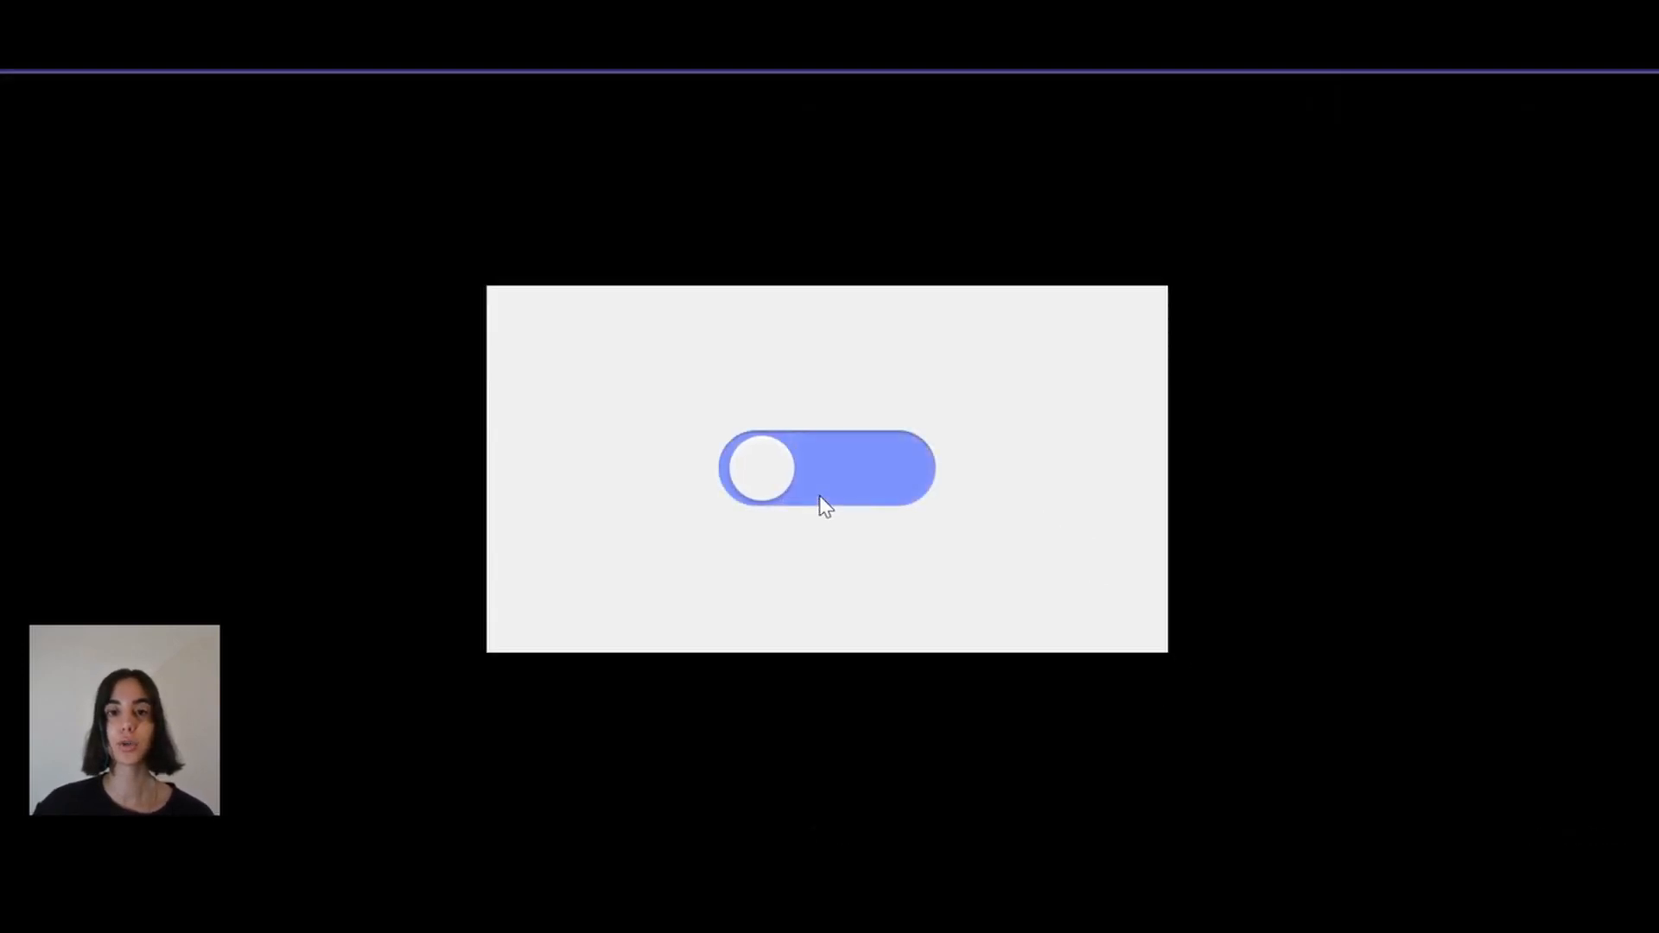
{"action": "left_click", "coordinate": [769, 486]}
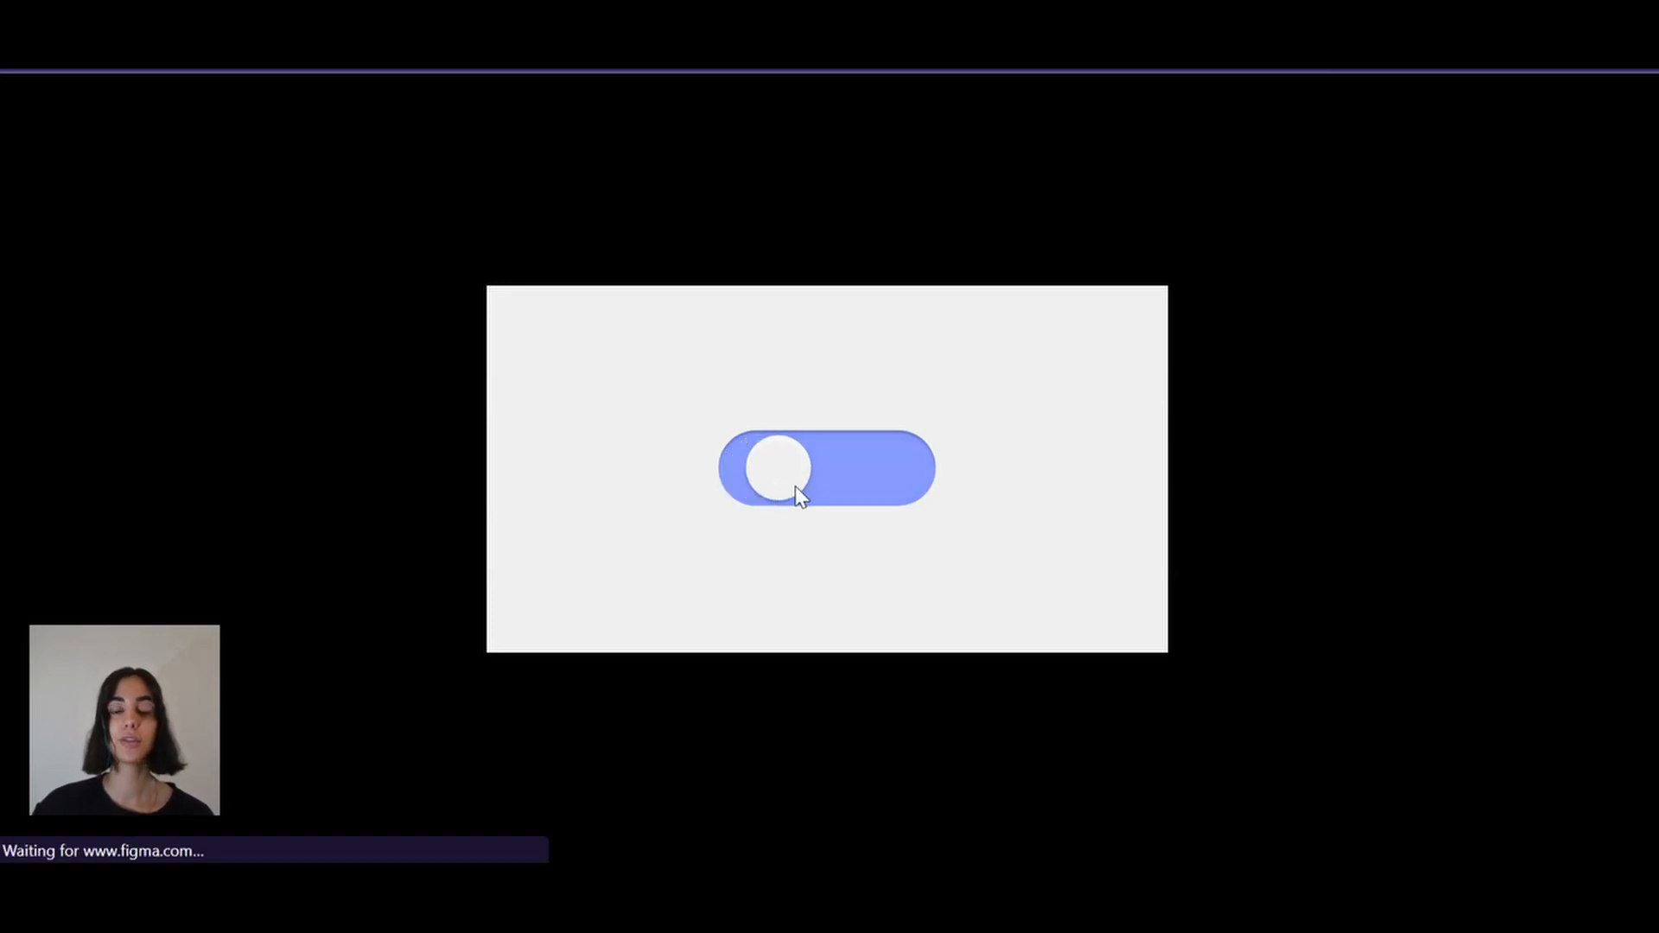